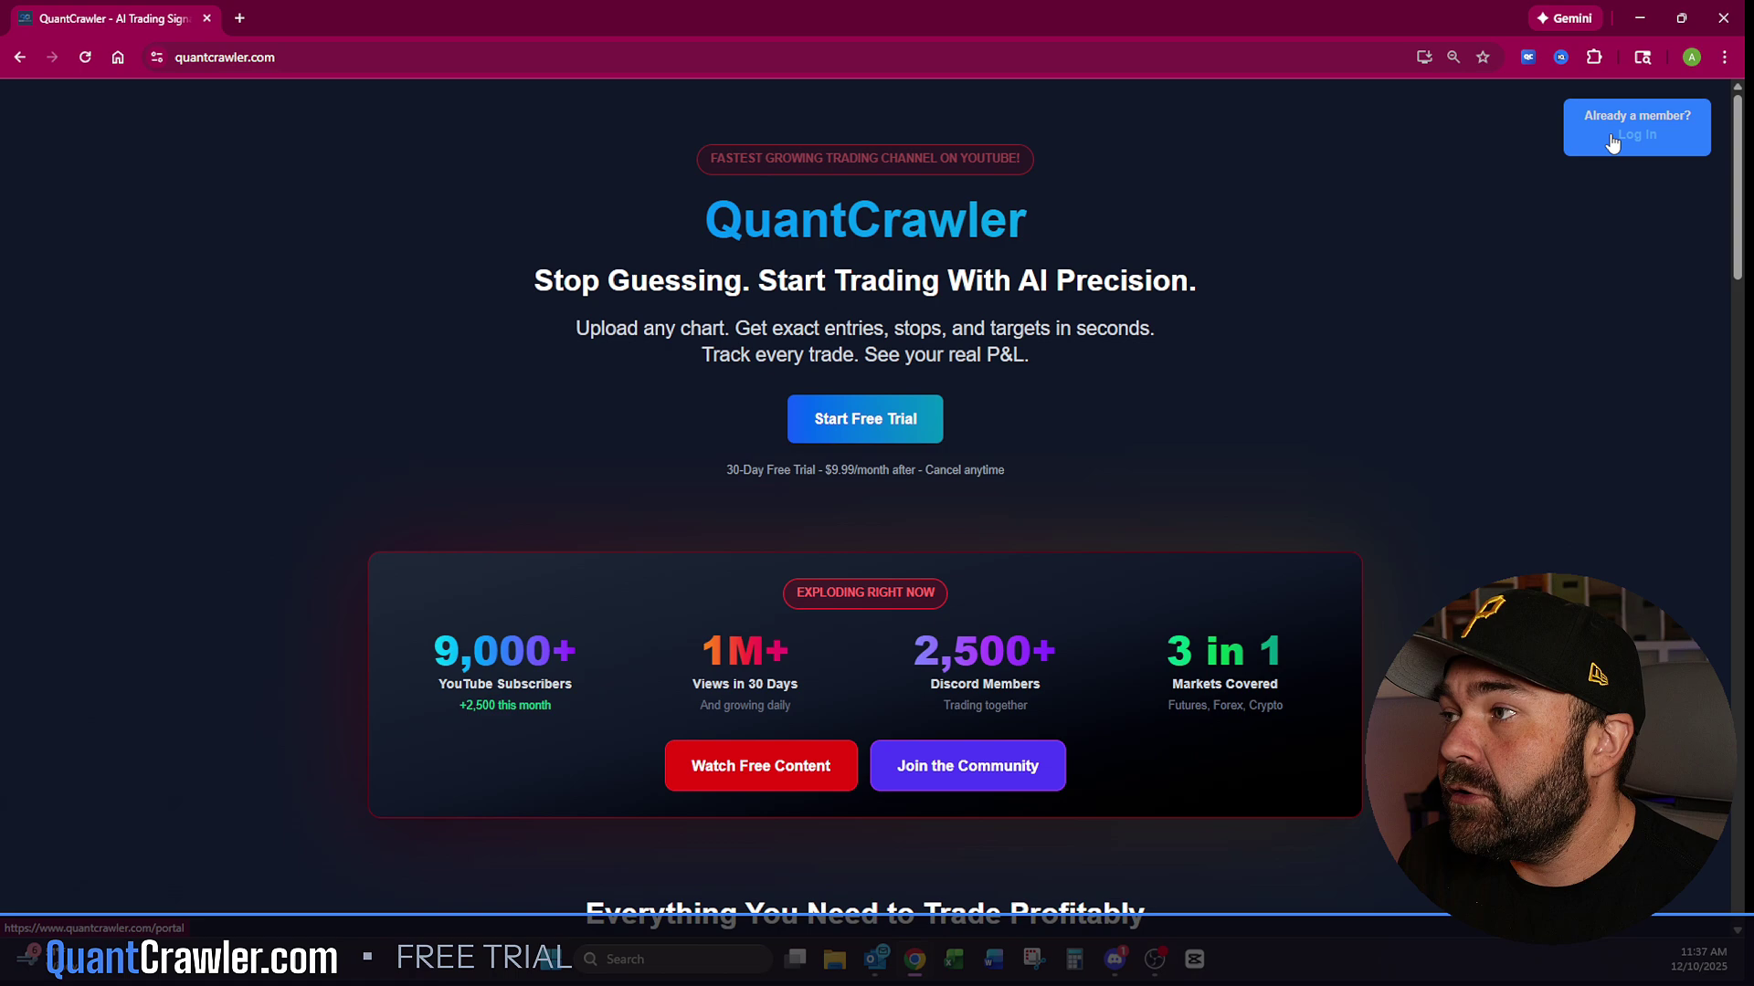
Step: Sign in to QuantCrawler with the saved Google account
{"action": "left_click", "coordinate": [1585, 139]}
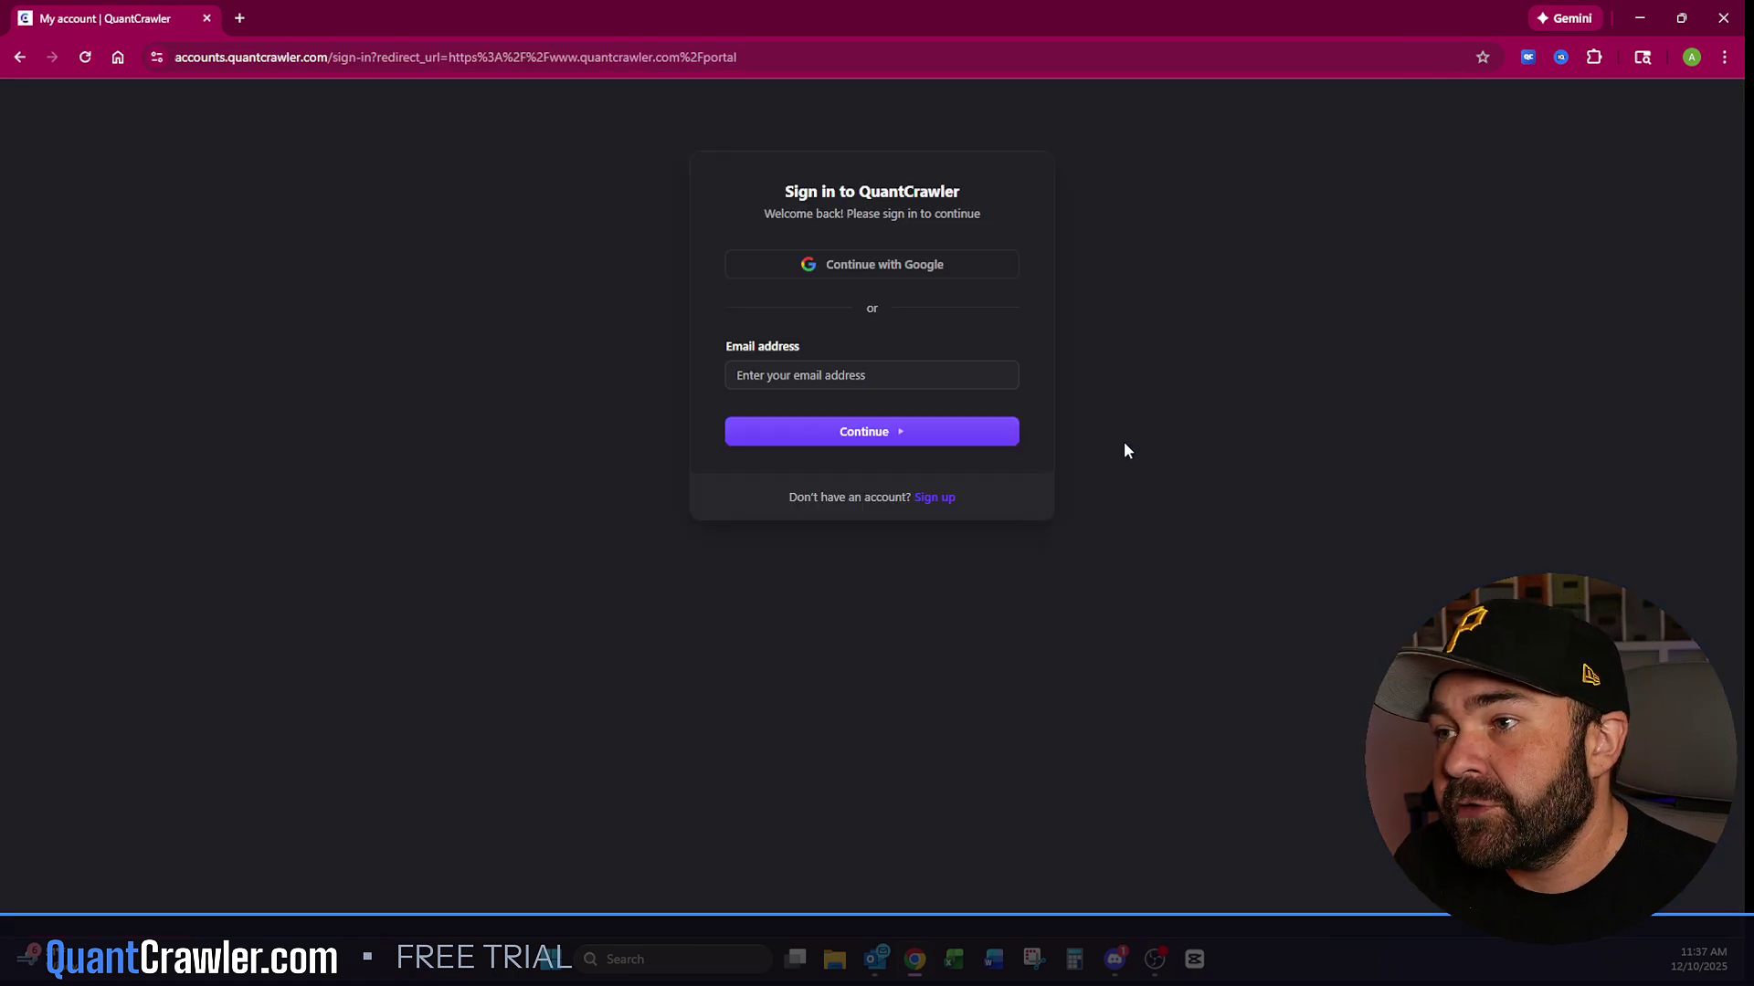
{"action": "left_click", "coordinate": [865, 274]}
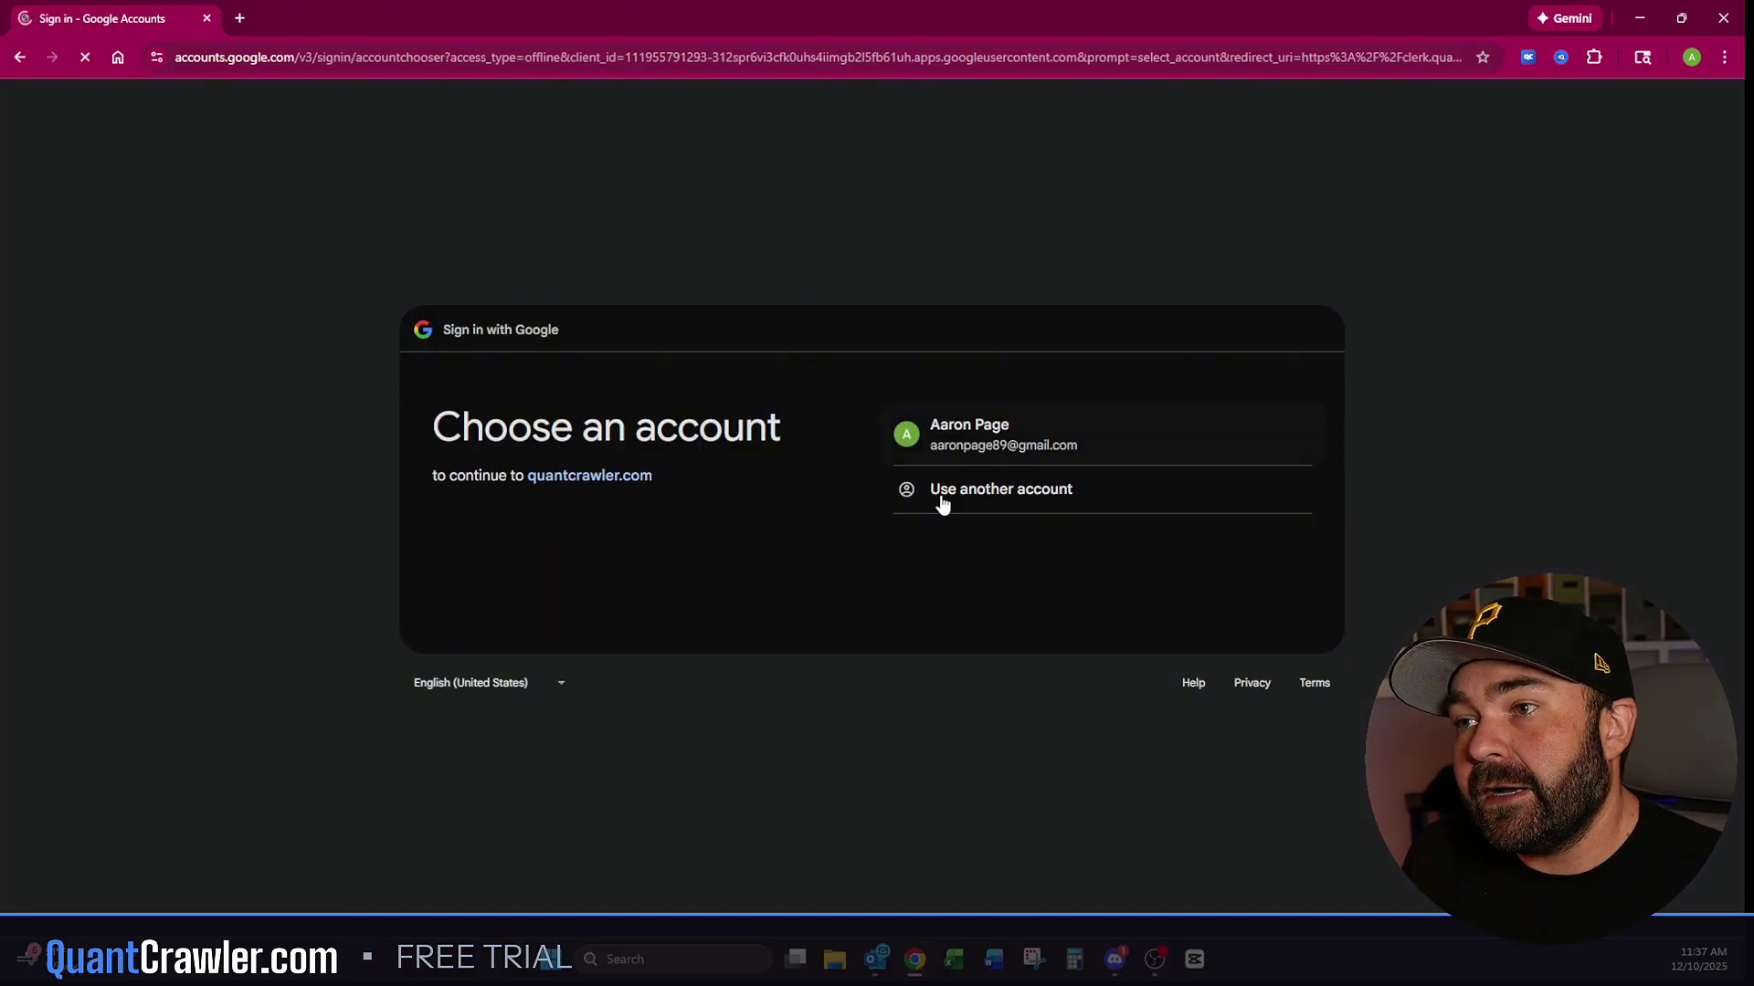
{"action": "left_click", "coordinate": [1011, 449]}
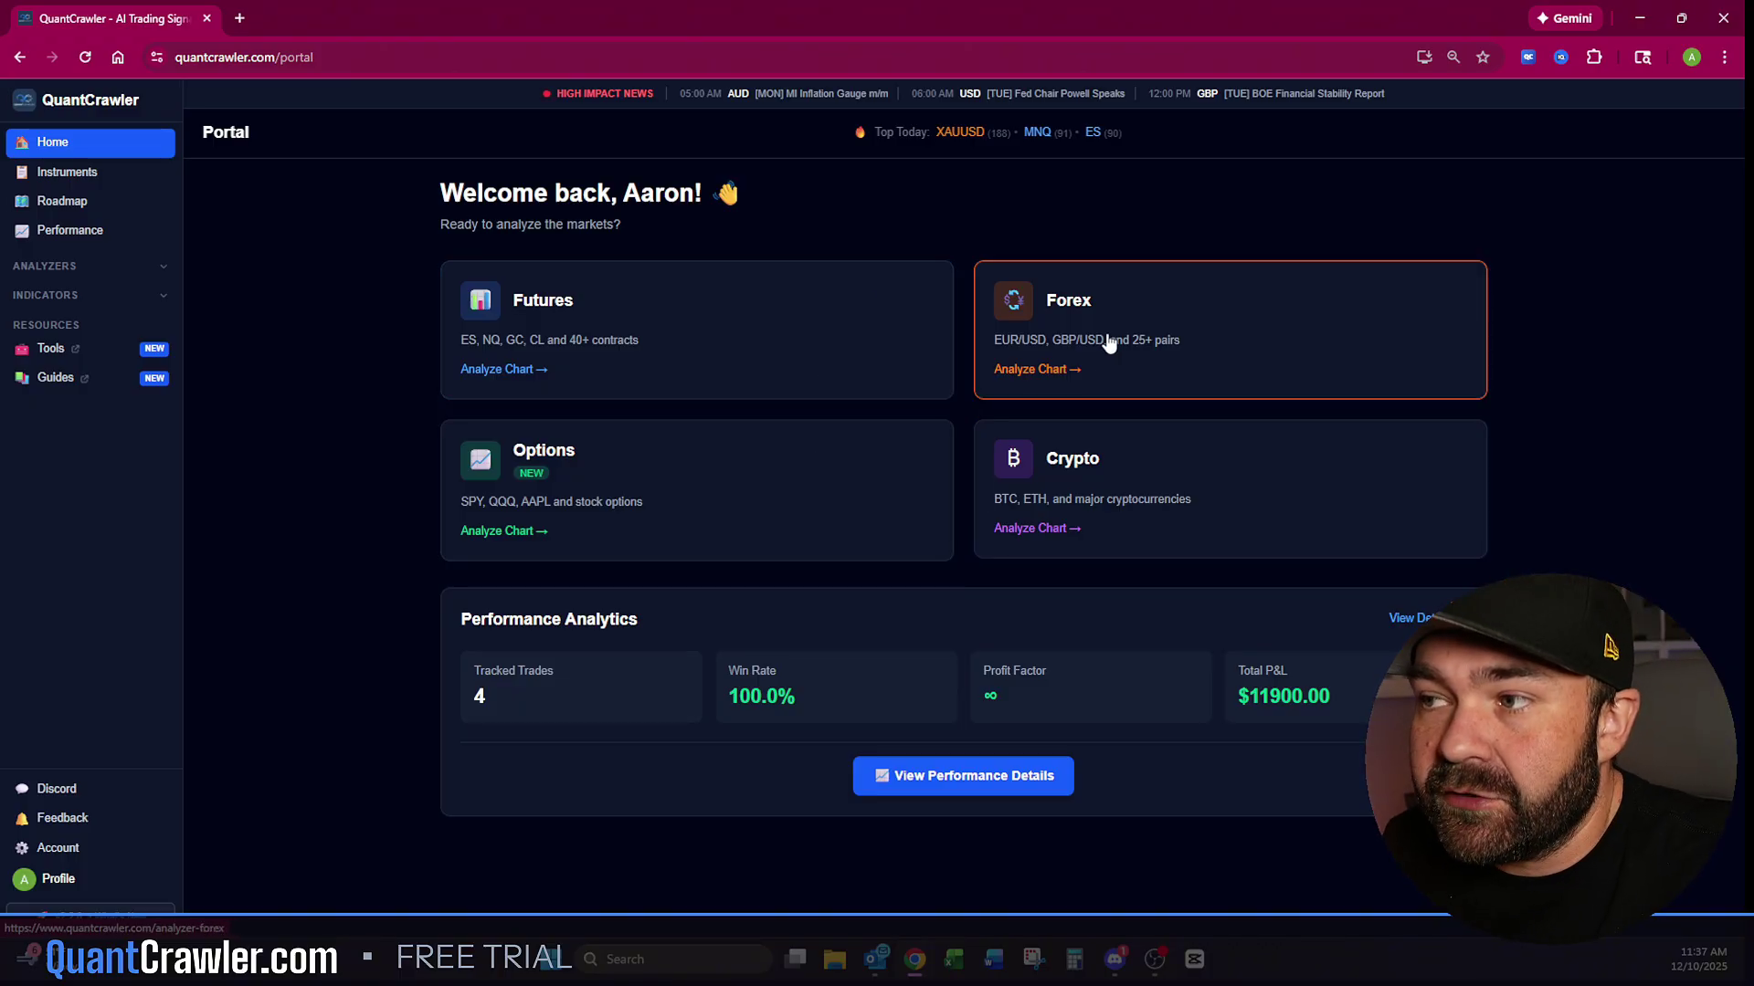
Step: Run a Forex scalping analysis on XAUUSD, correcting the mistyped pair name
{"action": "left_click", "coordinate": [1131, 356]}
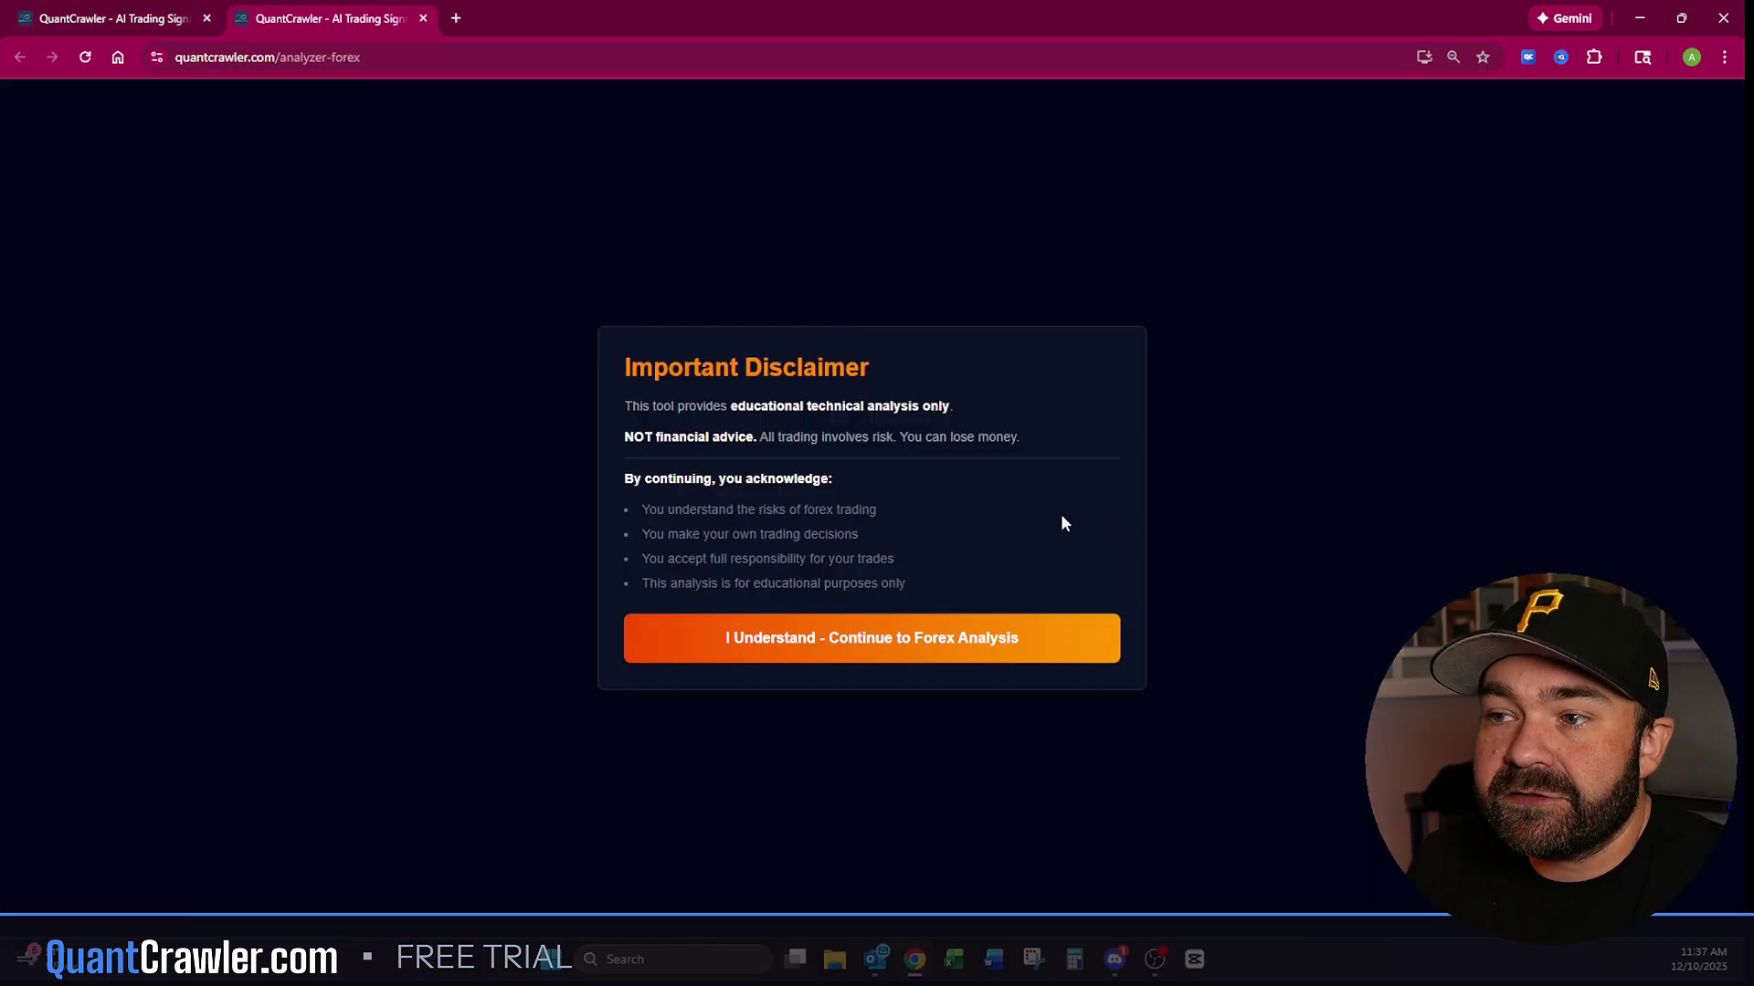
{"action": "left_click", "coordinate": [880, 636]}
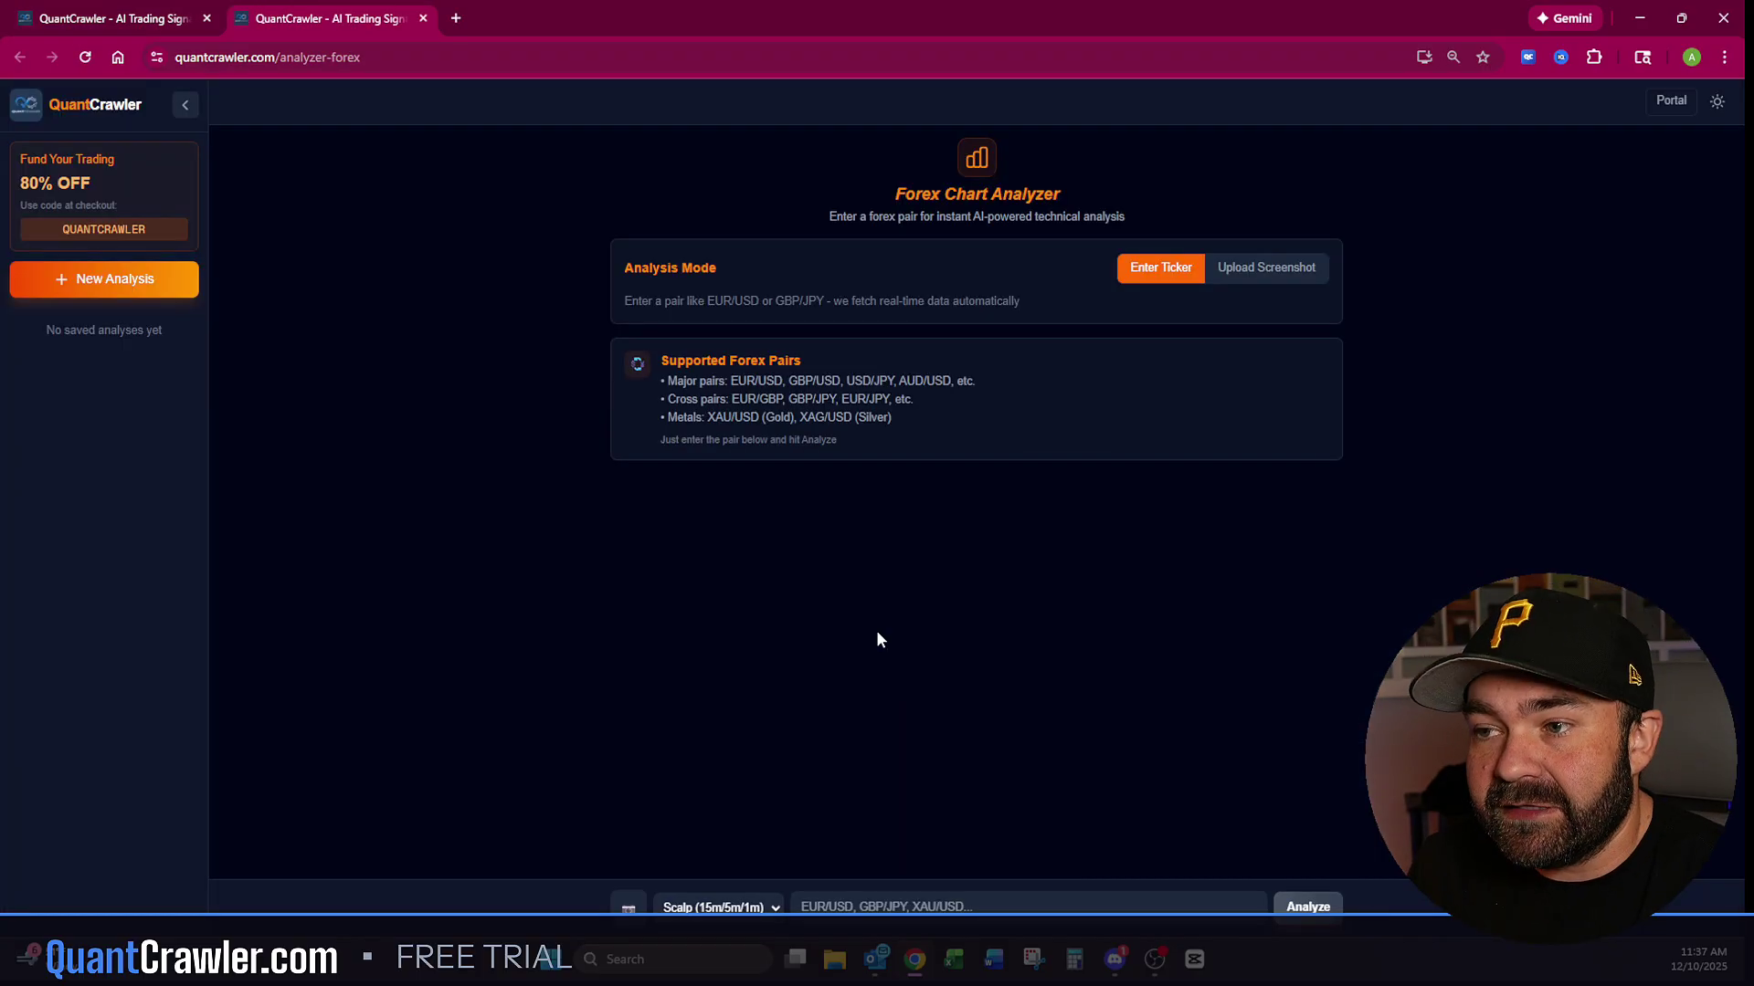
{"action": "left_click", "coordinate": [898, 907]}
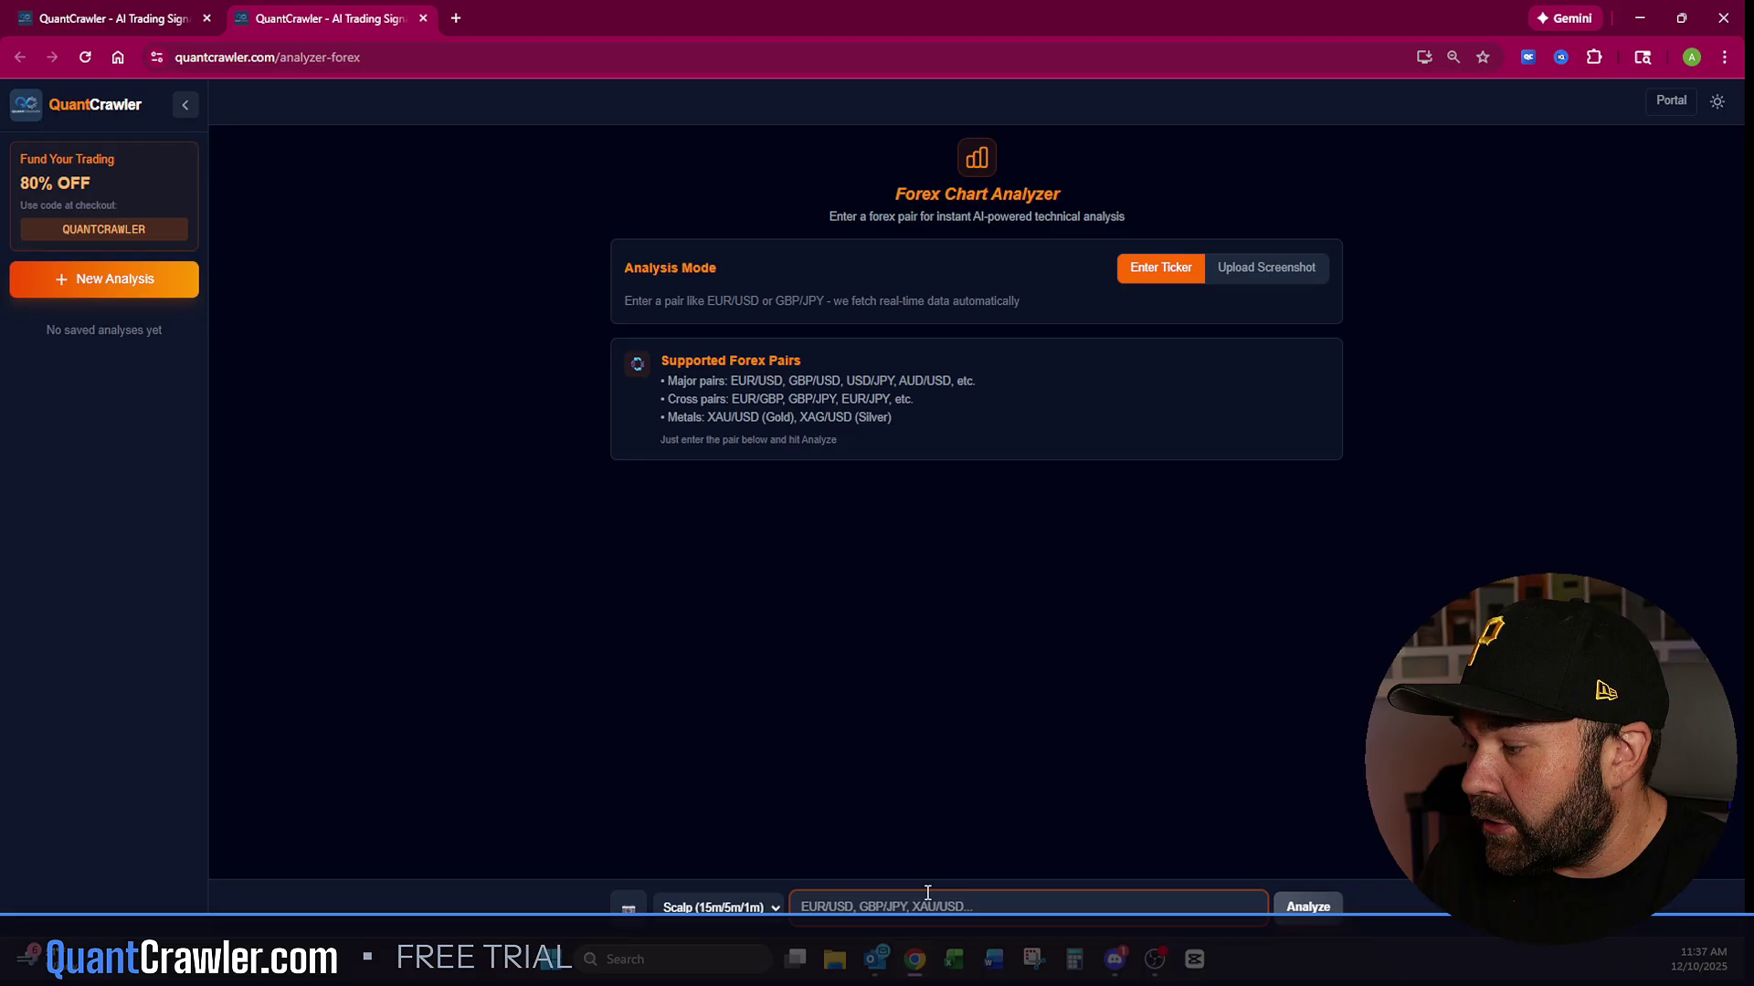
{"action": "type", "text": "XAUUSED"}
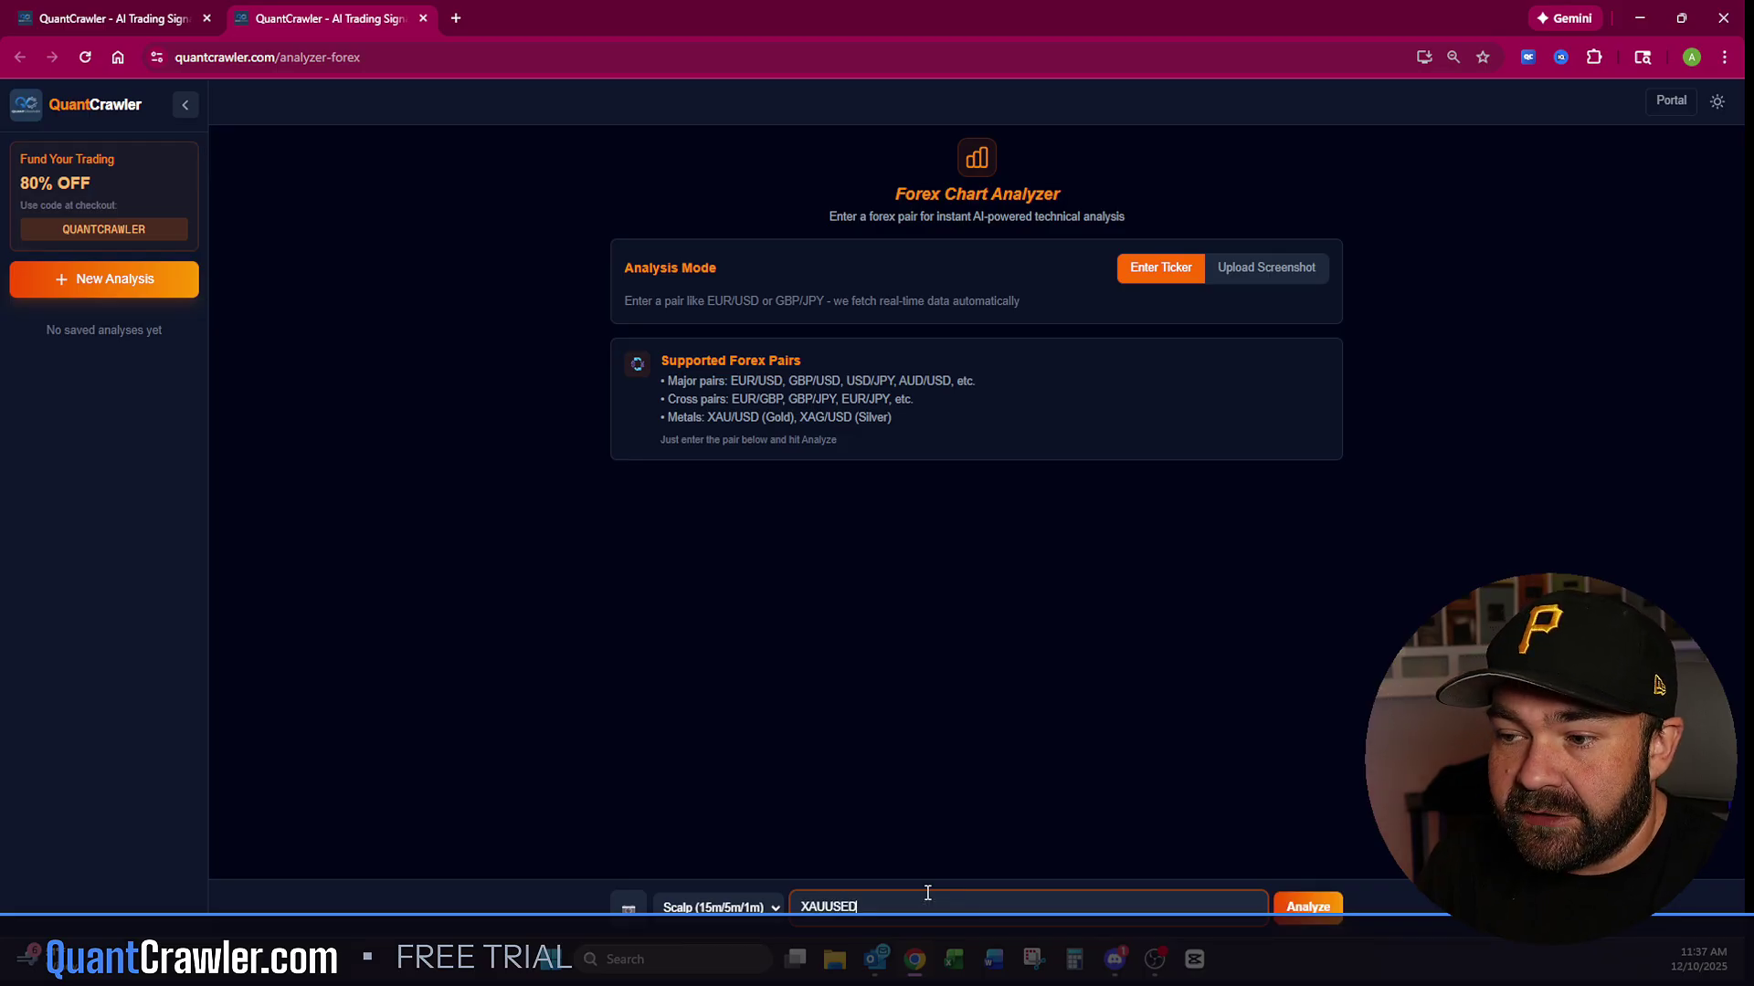
{"action": "key", "text": "Left"}
{"action": "key", "text": "BackSpace"}
{"action": "key", "text": "Return"}
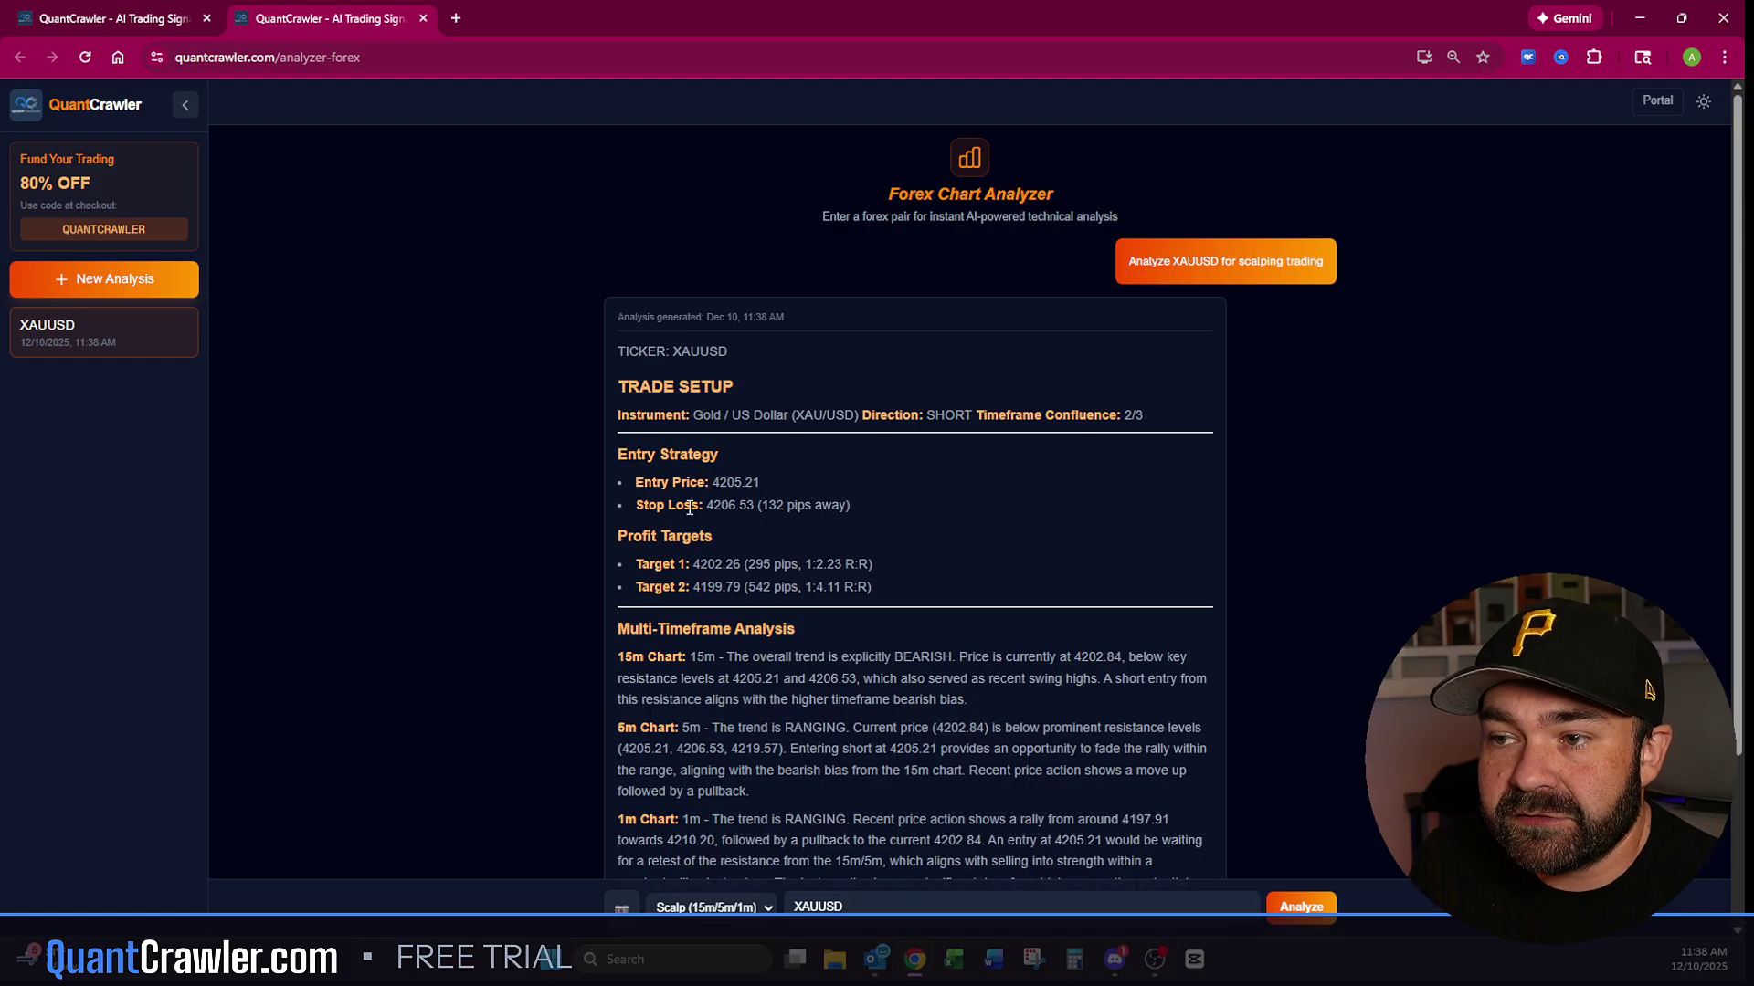
Step: Review the XAUUSD SHORT call (4205.21 entry, 4206.53 stop, 75%) and return to the Portal
{"action": "scroll", "coordinate": [702, 481], "scroll_direction": "down", "scroll_amount": 2}
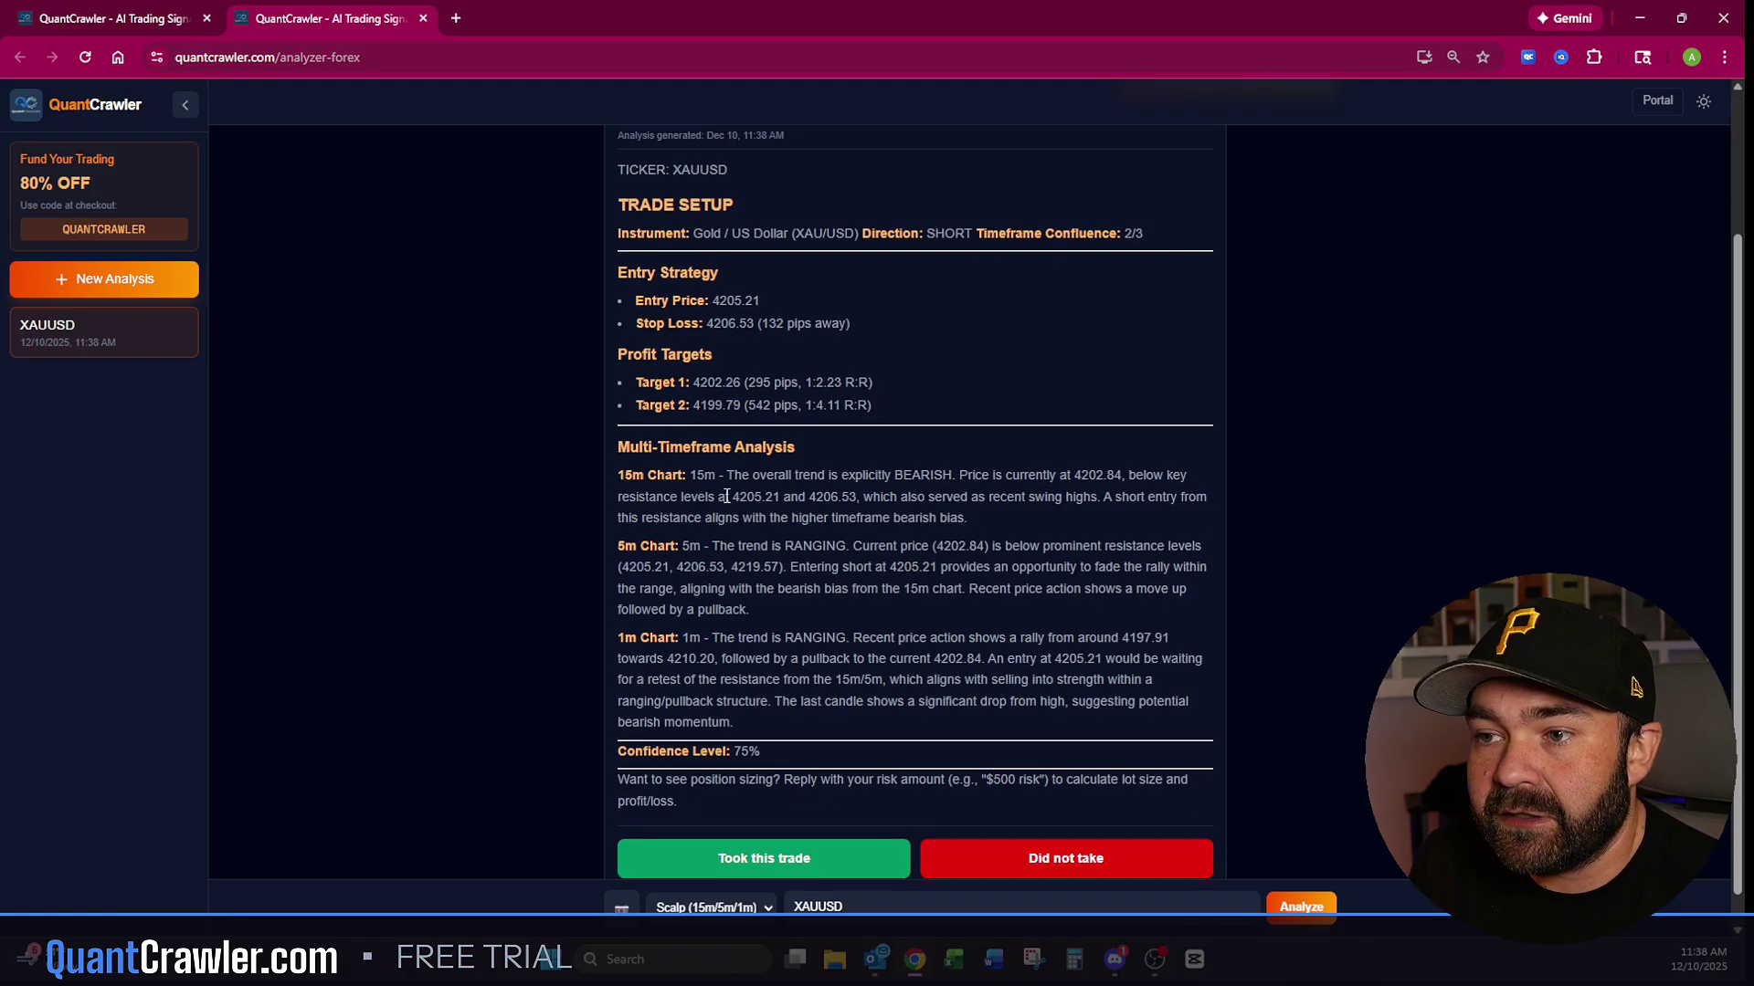
{"action": "scroll", "coordinate": [726, 495], "scroll_direction": "down", "scroll_amount": 1}
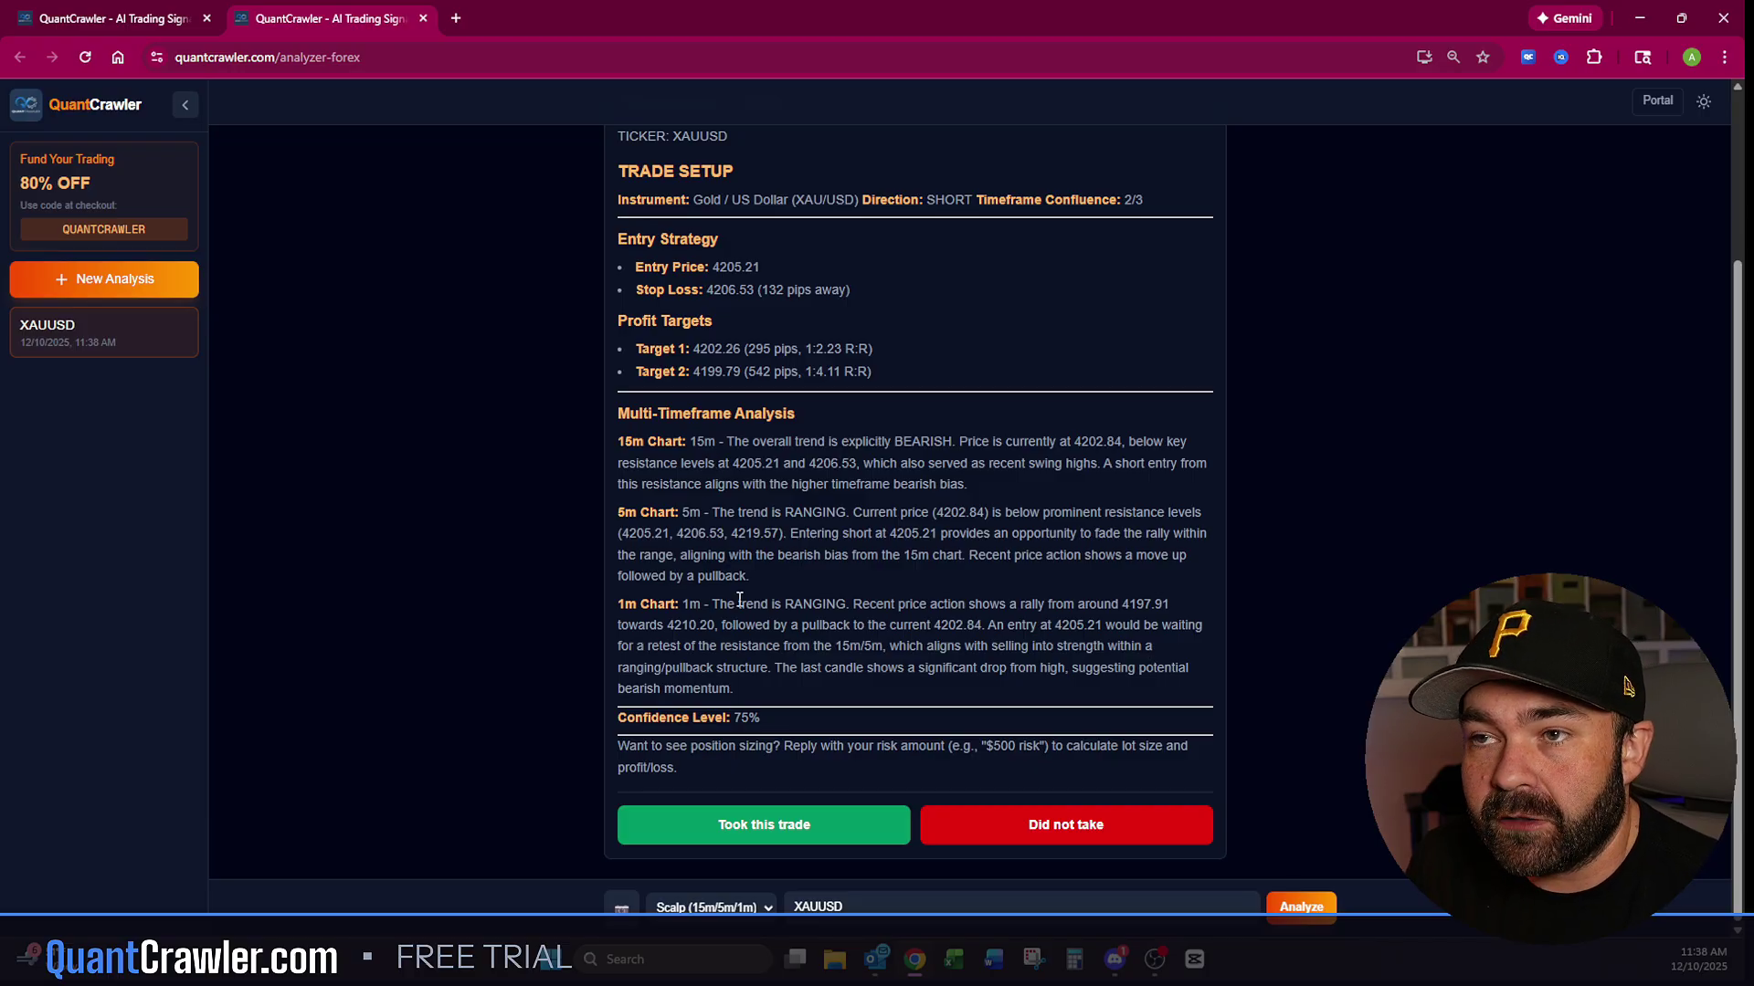
{"action": "left_click", "coordinate": [182, 11]}
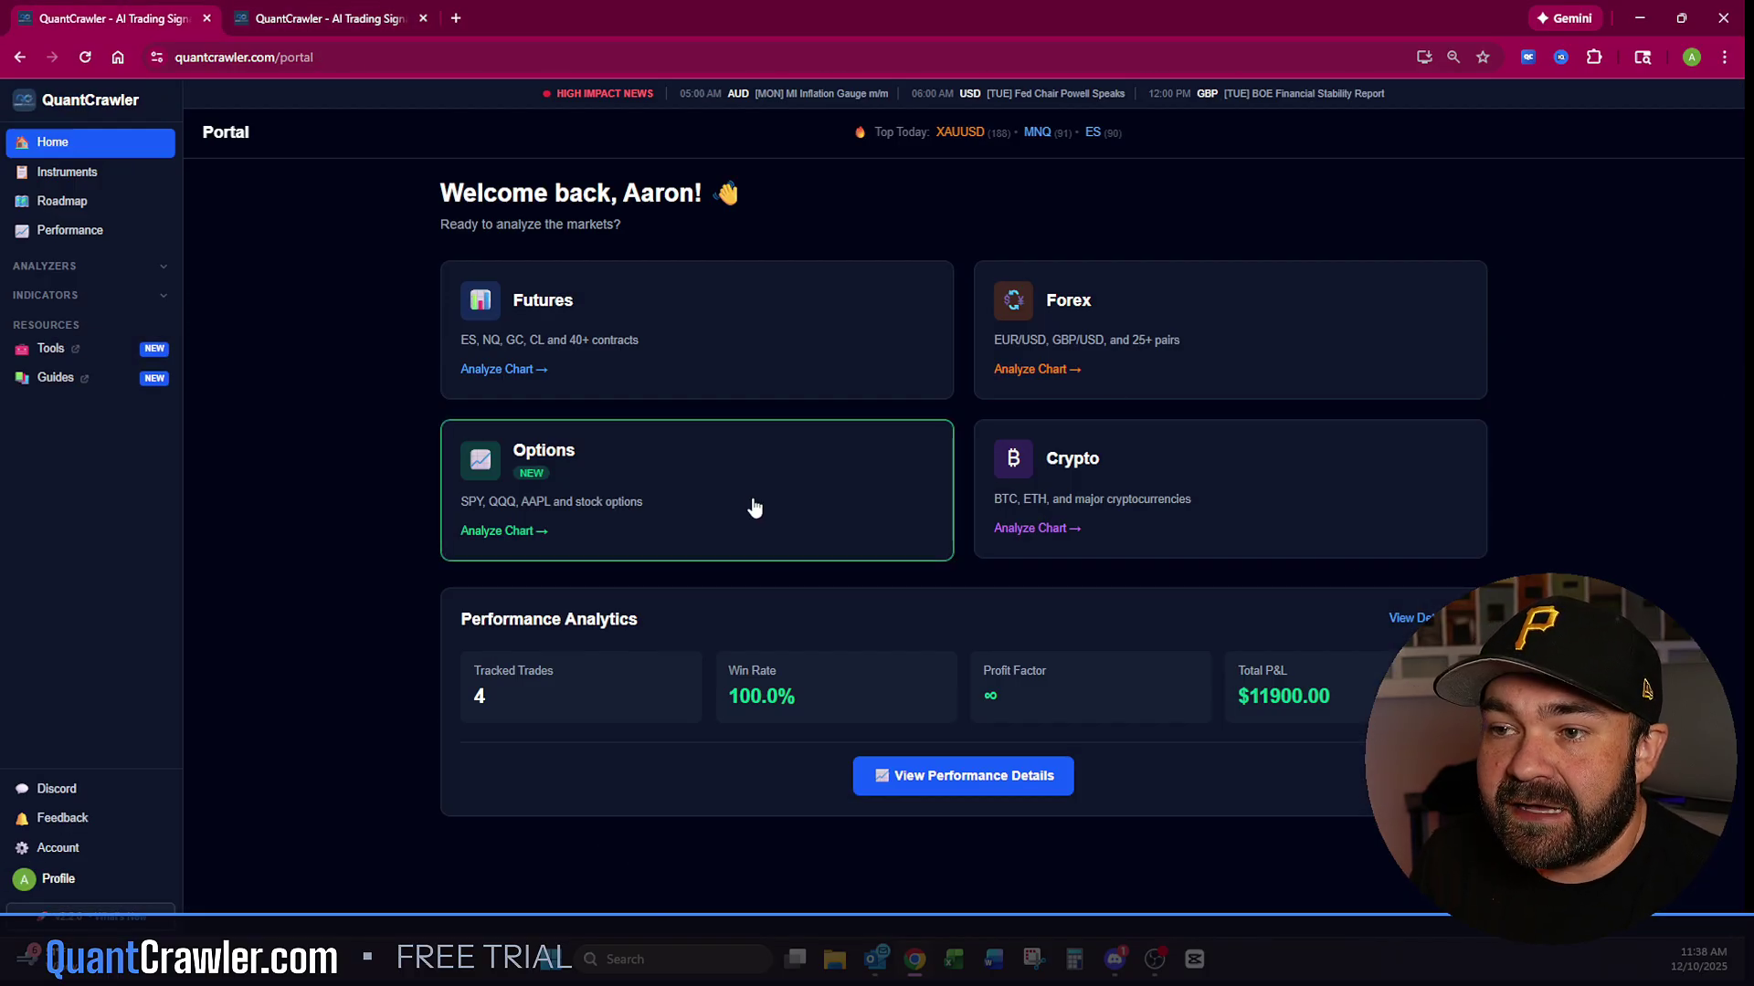
Step: Run an Options analysis on SPY after accepting the disclaimer
{"action": "left_click", "coordinate": [754, 508]}
{"action": "left_click", "coordinate": [950, 660]}
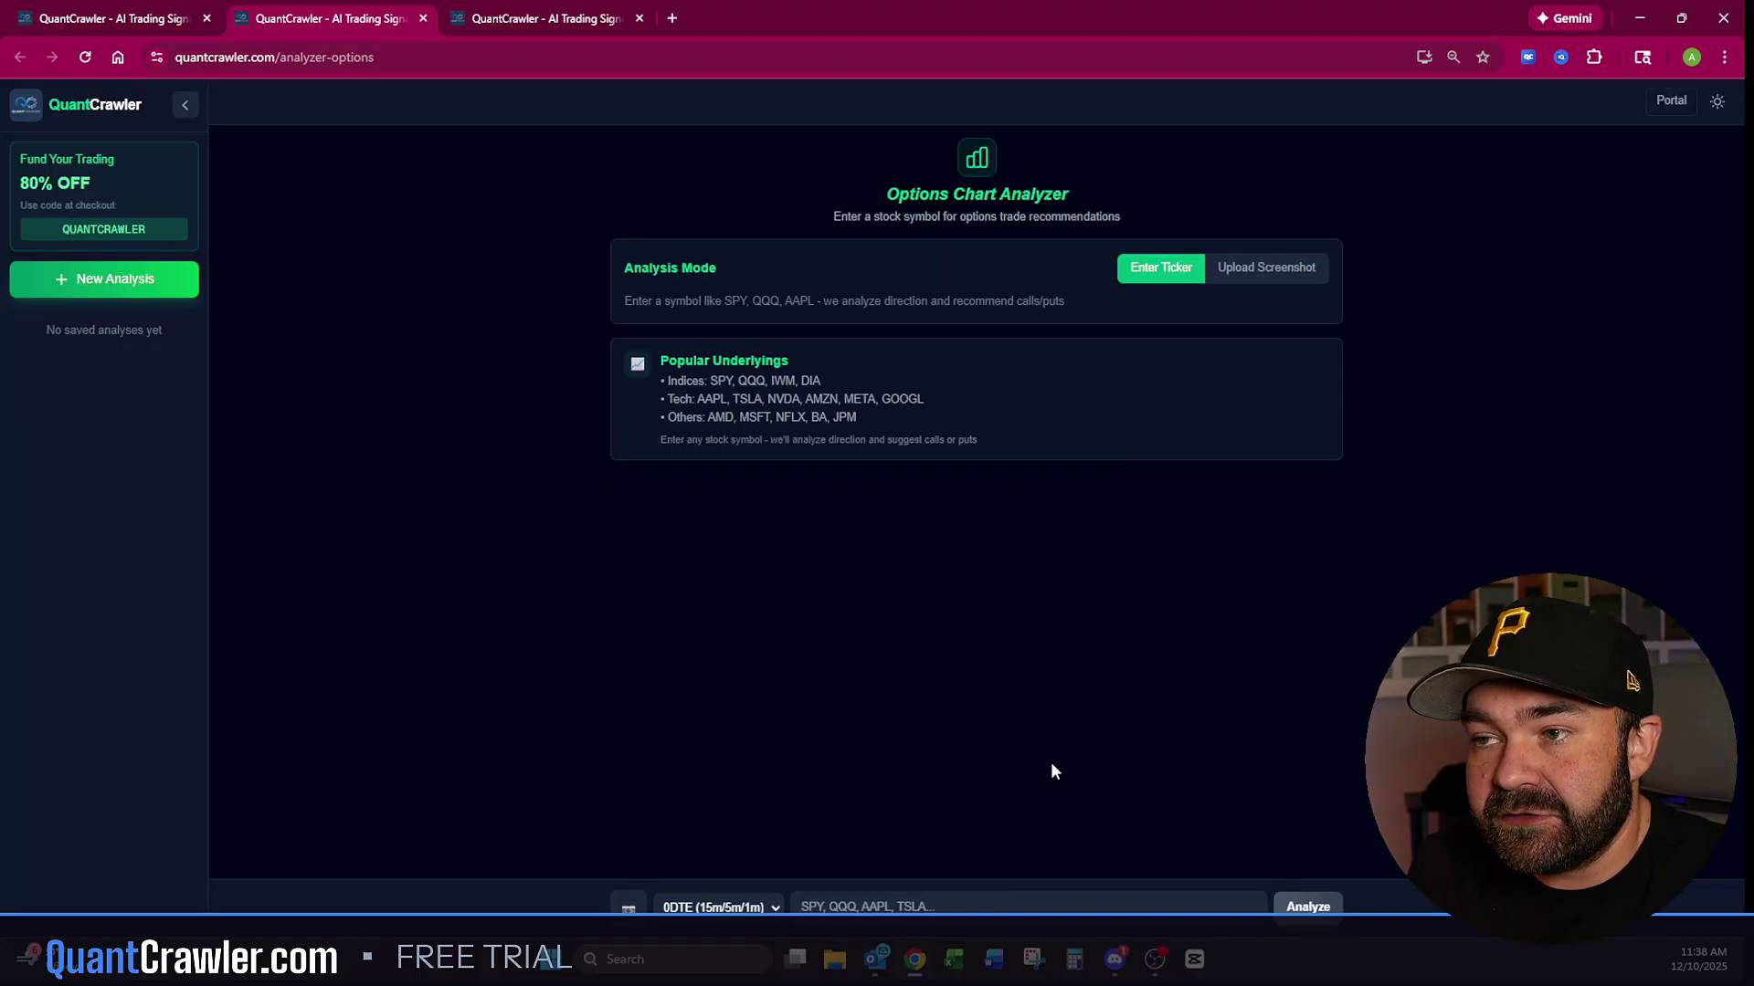
{"action": "left_click", "coordinate": [1000, 905]}
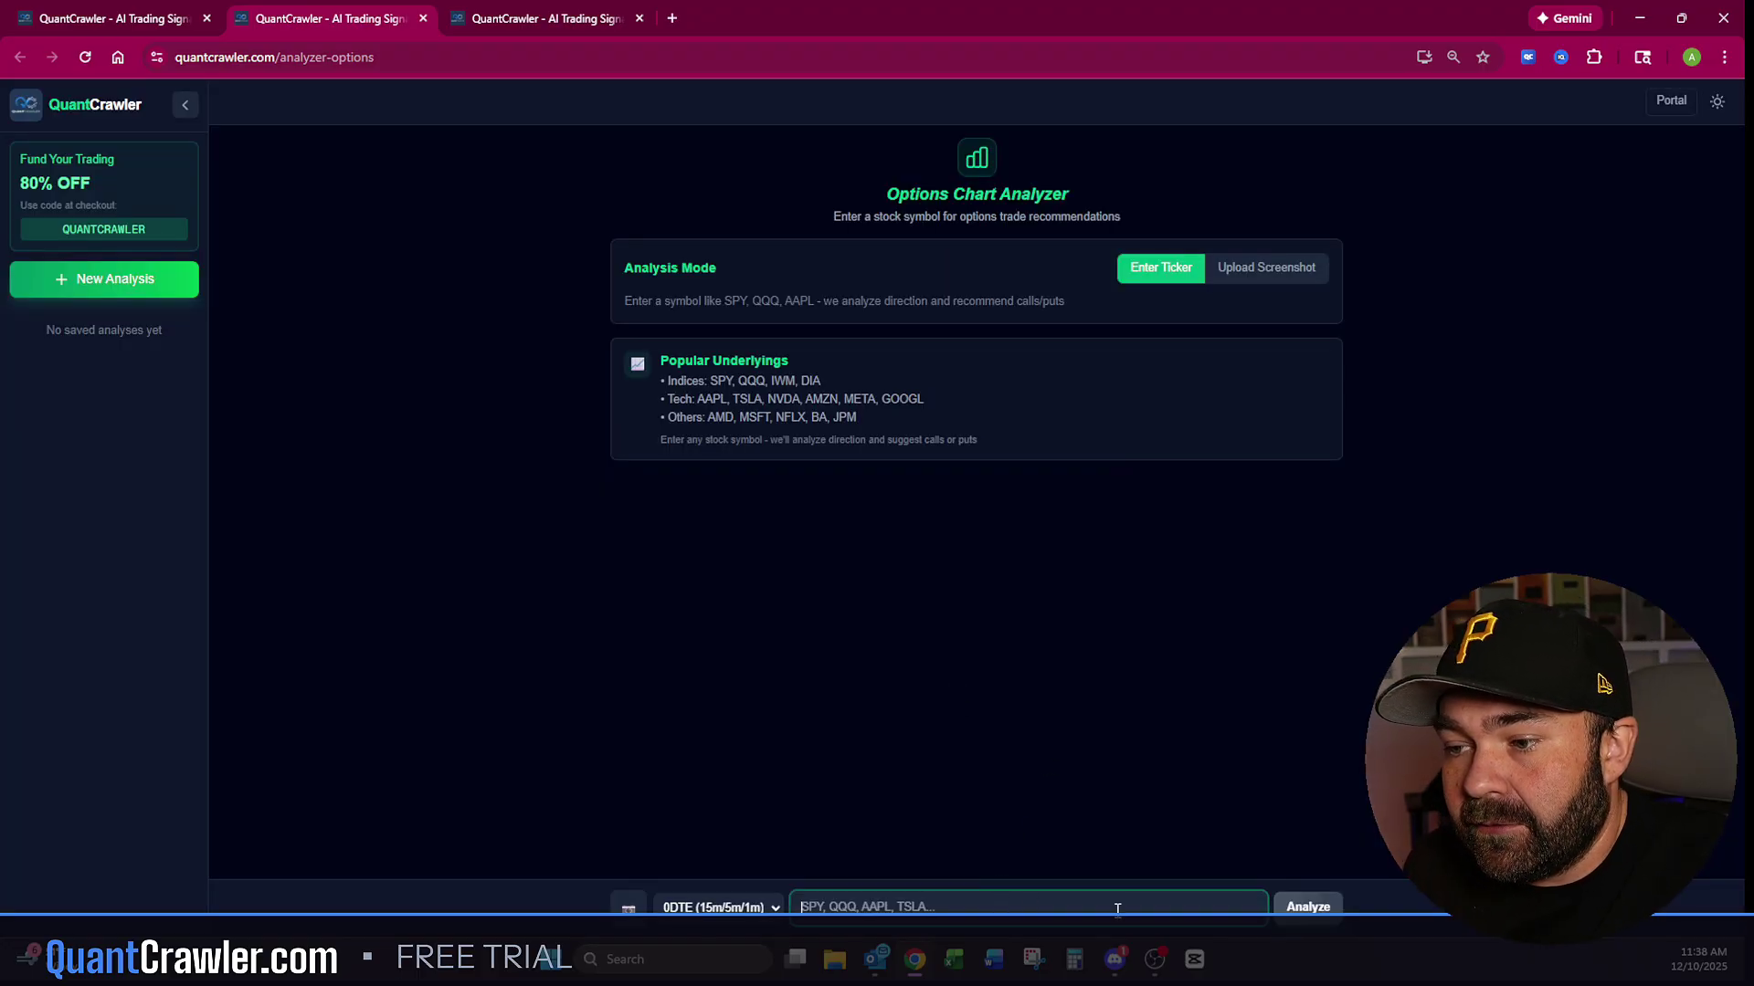
{"action": "type", "text": "SPY"}
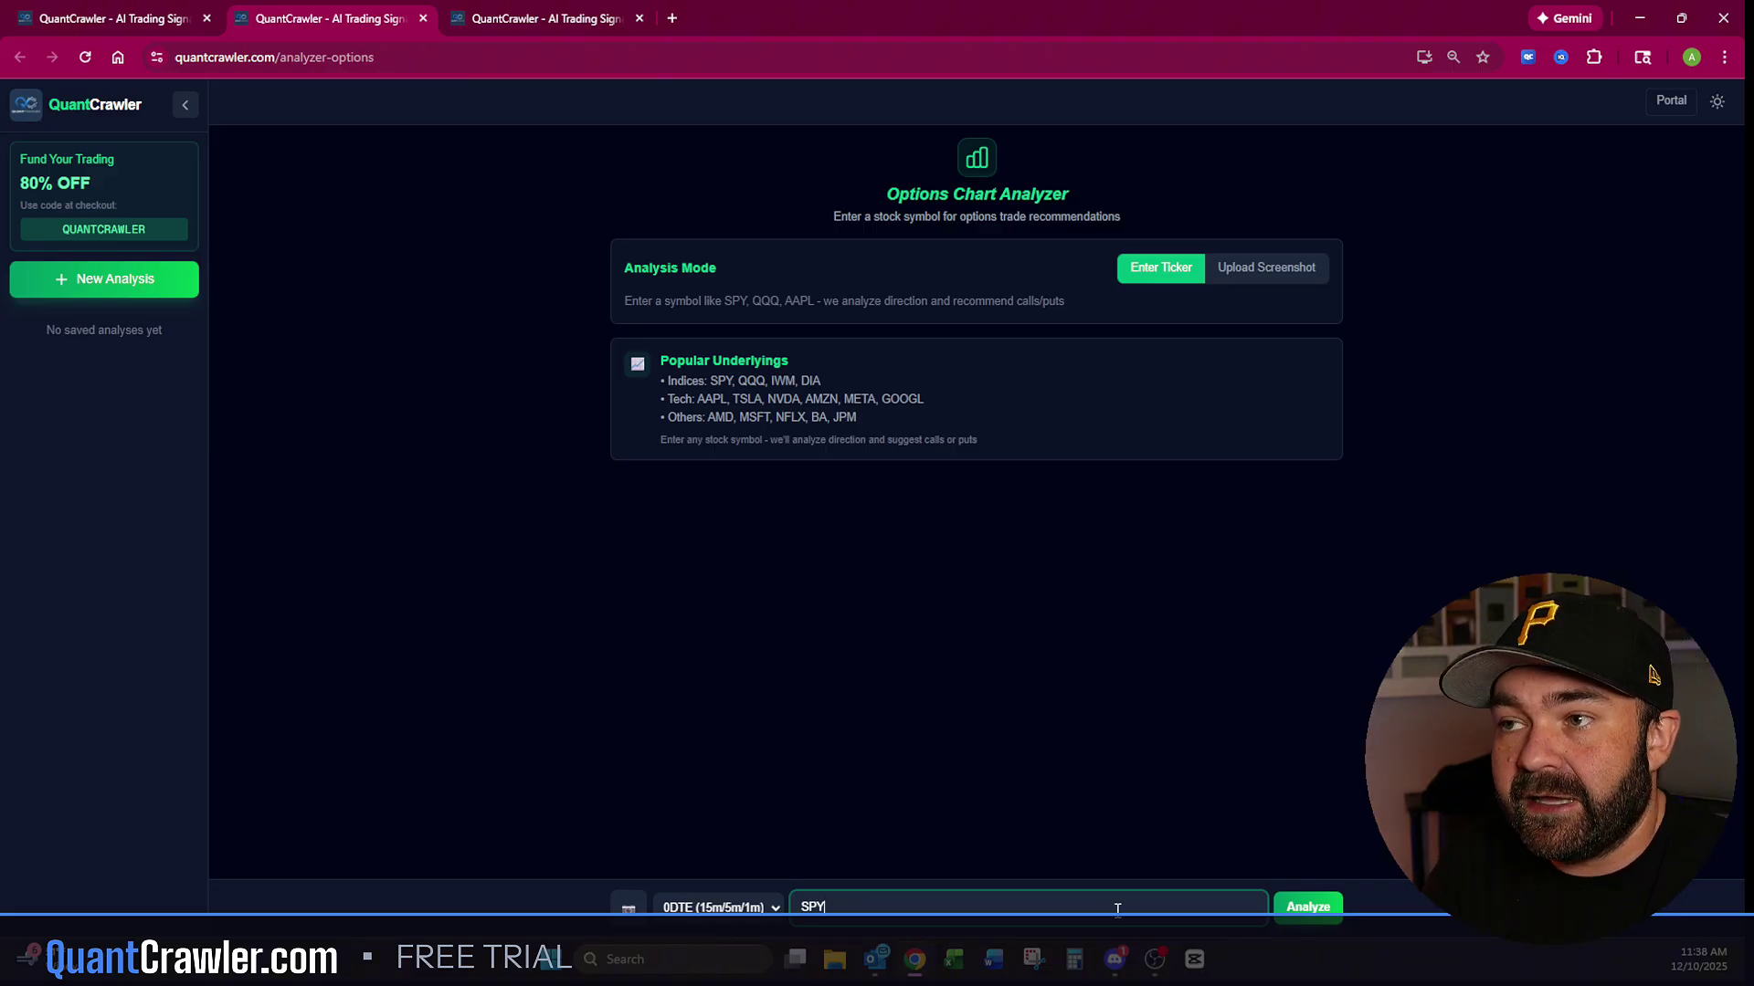
{"action": "key", "text": "Return"}
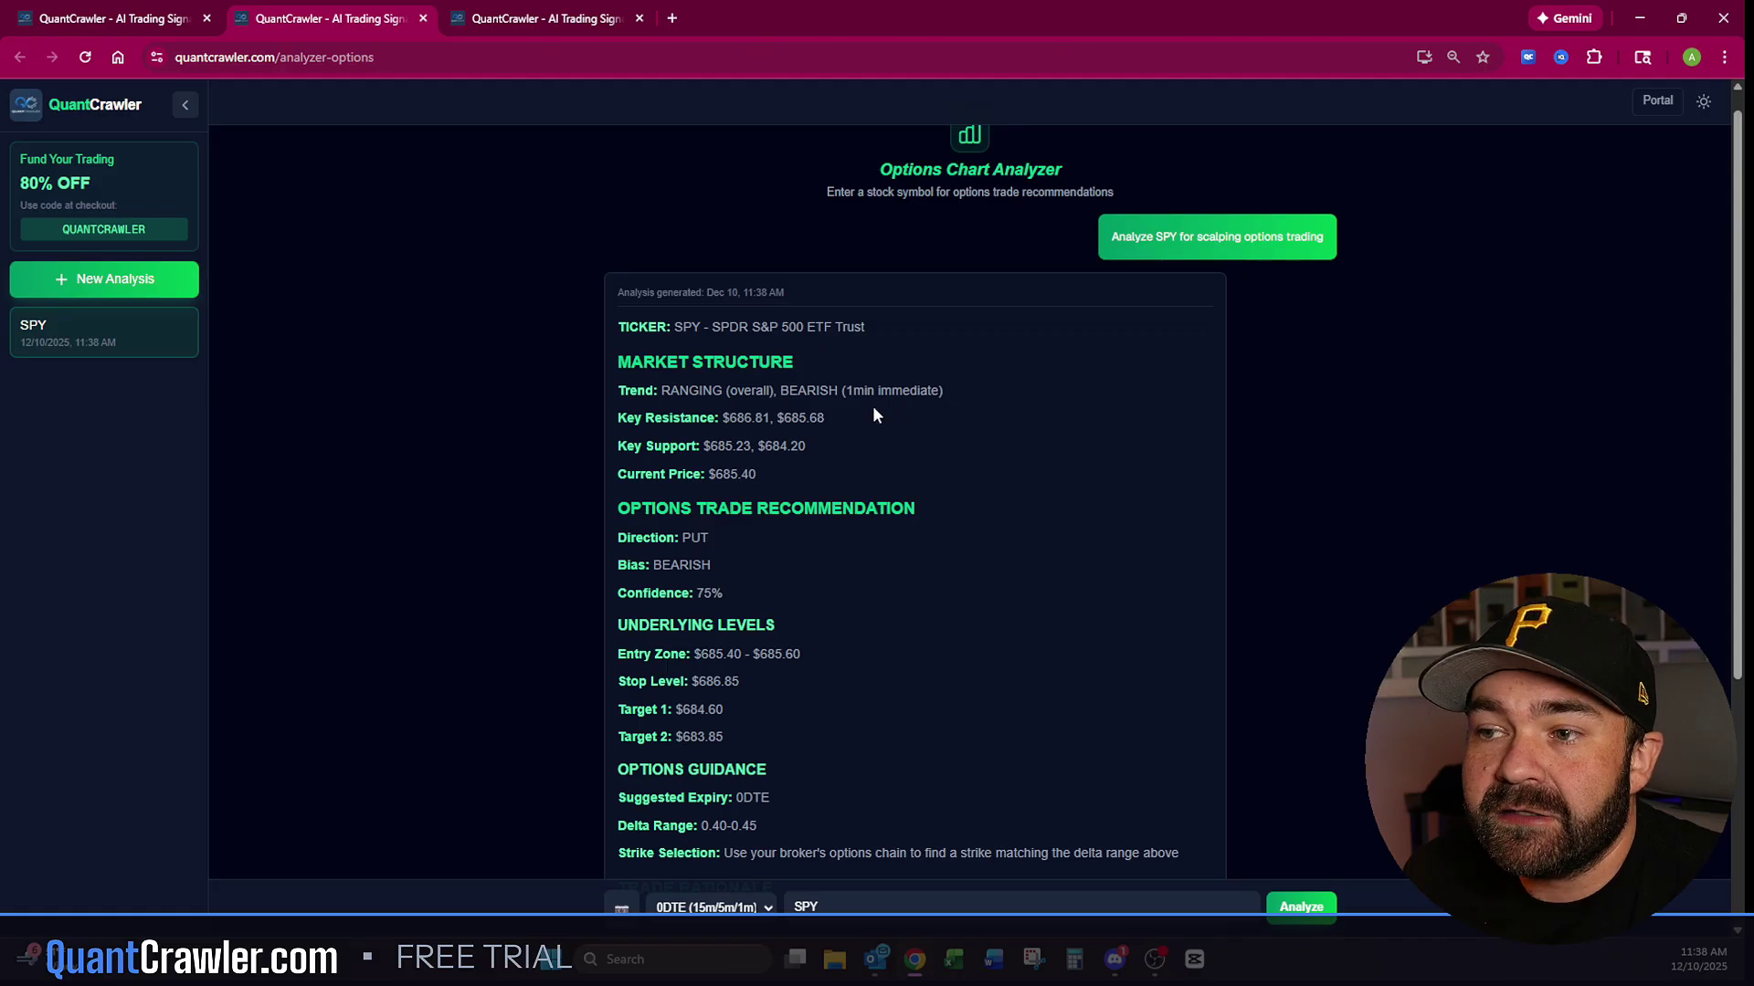
Step: Highlight the 0DTE expiry, delta range, strike advice, rationale and risk note, then return to the Portal
{"action": "scroll", "coordinate": [873, 411], "scroll_direction": "down", "scroll_amount": 2}
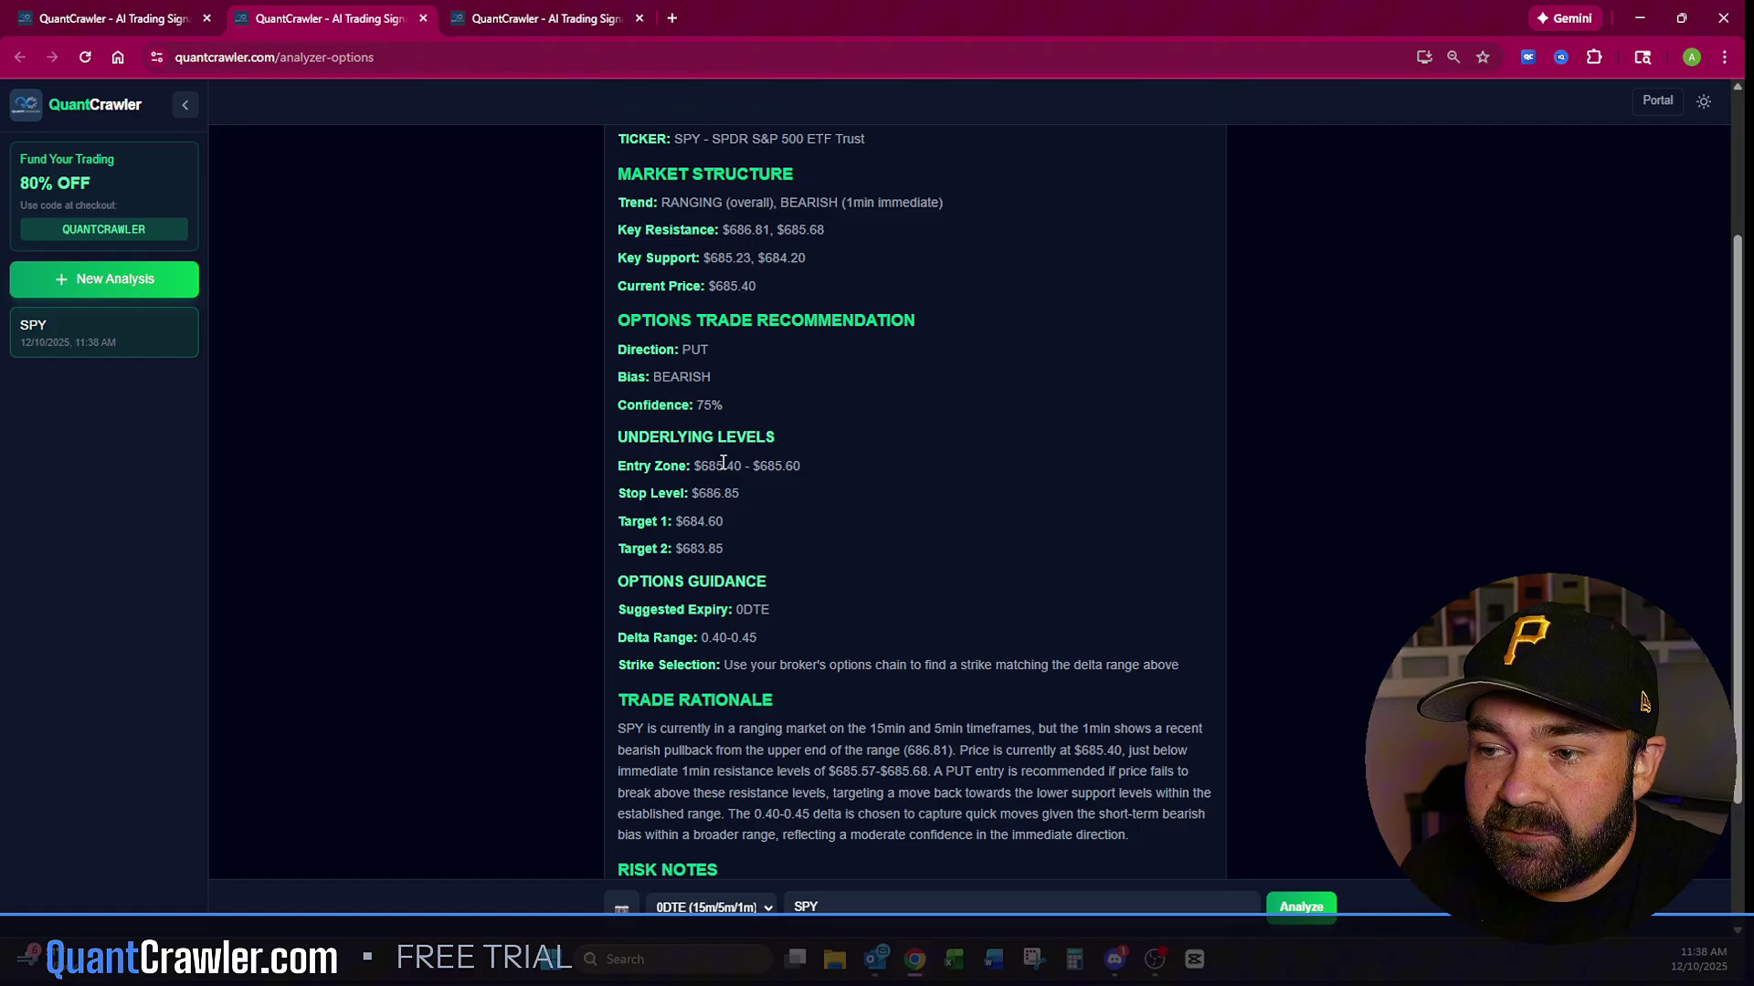
{"action": "scroll", "coordinate": [743, 463], "scroll_direction": "down", "scroll_amount": 2}
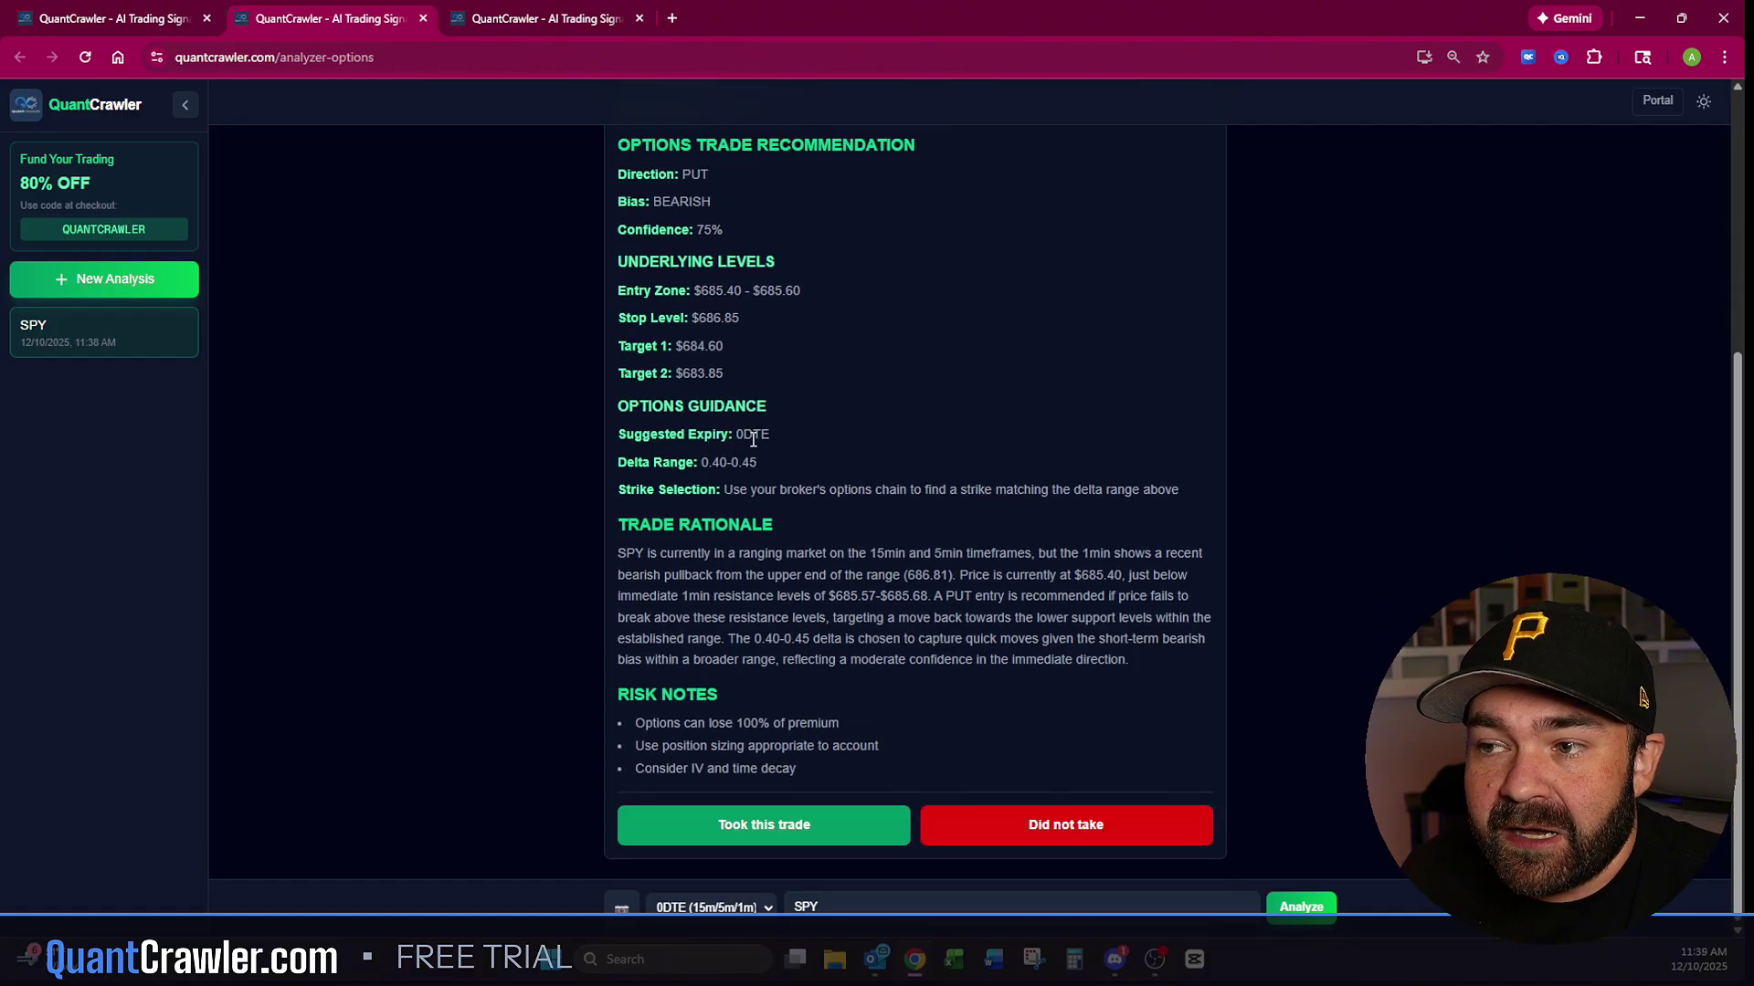
{"action": "left_click_drag", "start_coordinate": [774, 436], "coordinate": [741, 440]}
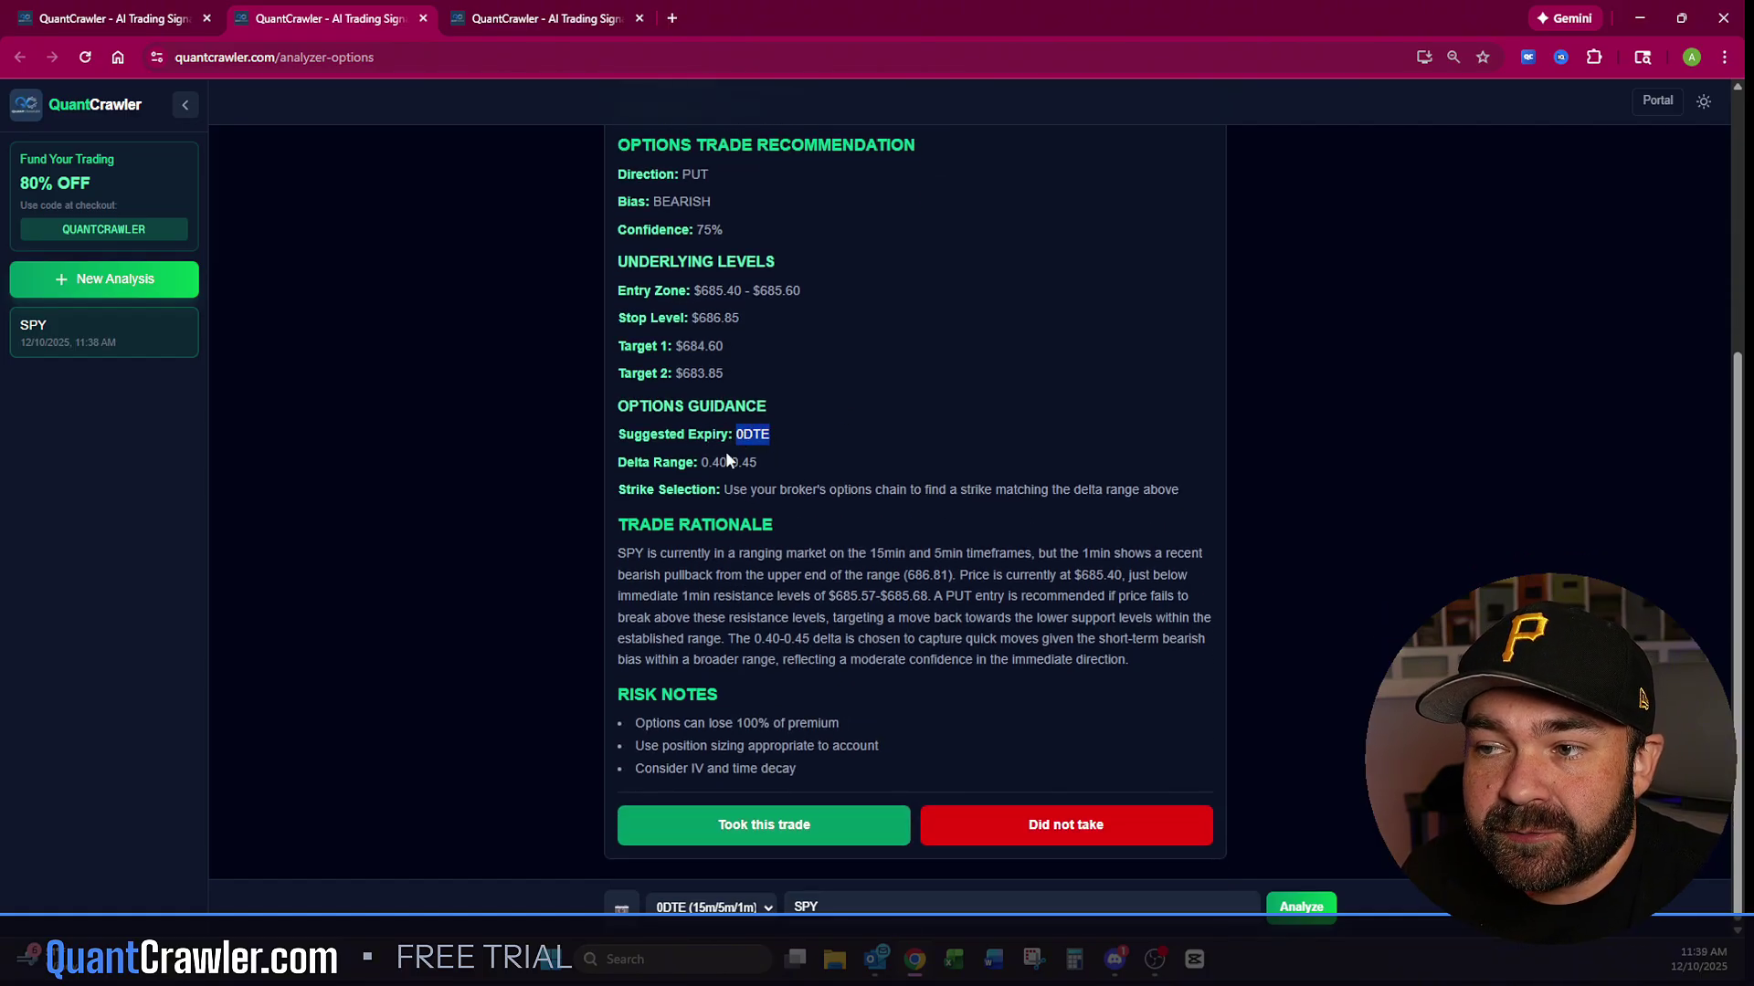
{"action": "left_click_drag", "start_coordinate": [702, 463], "coordinate": [746, 464]}
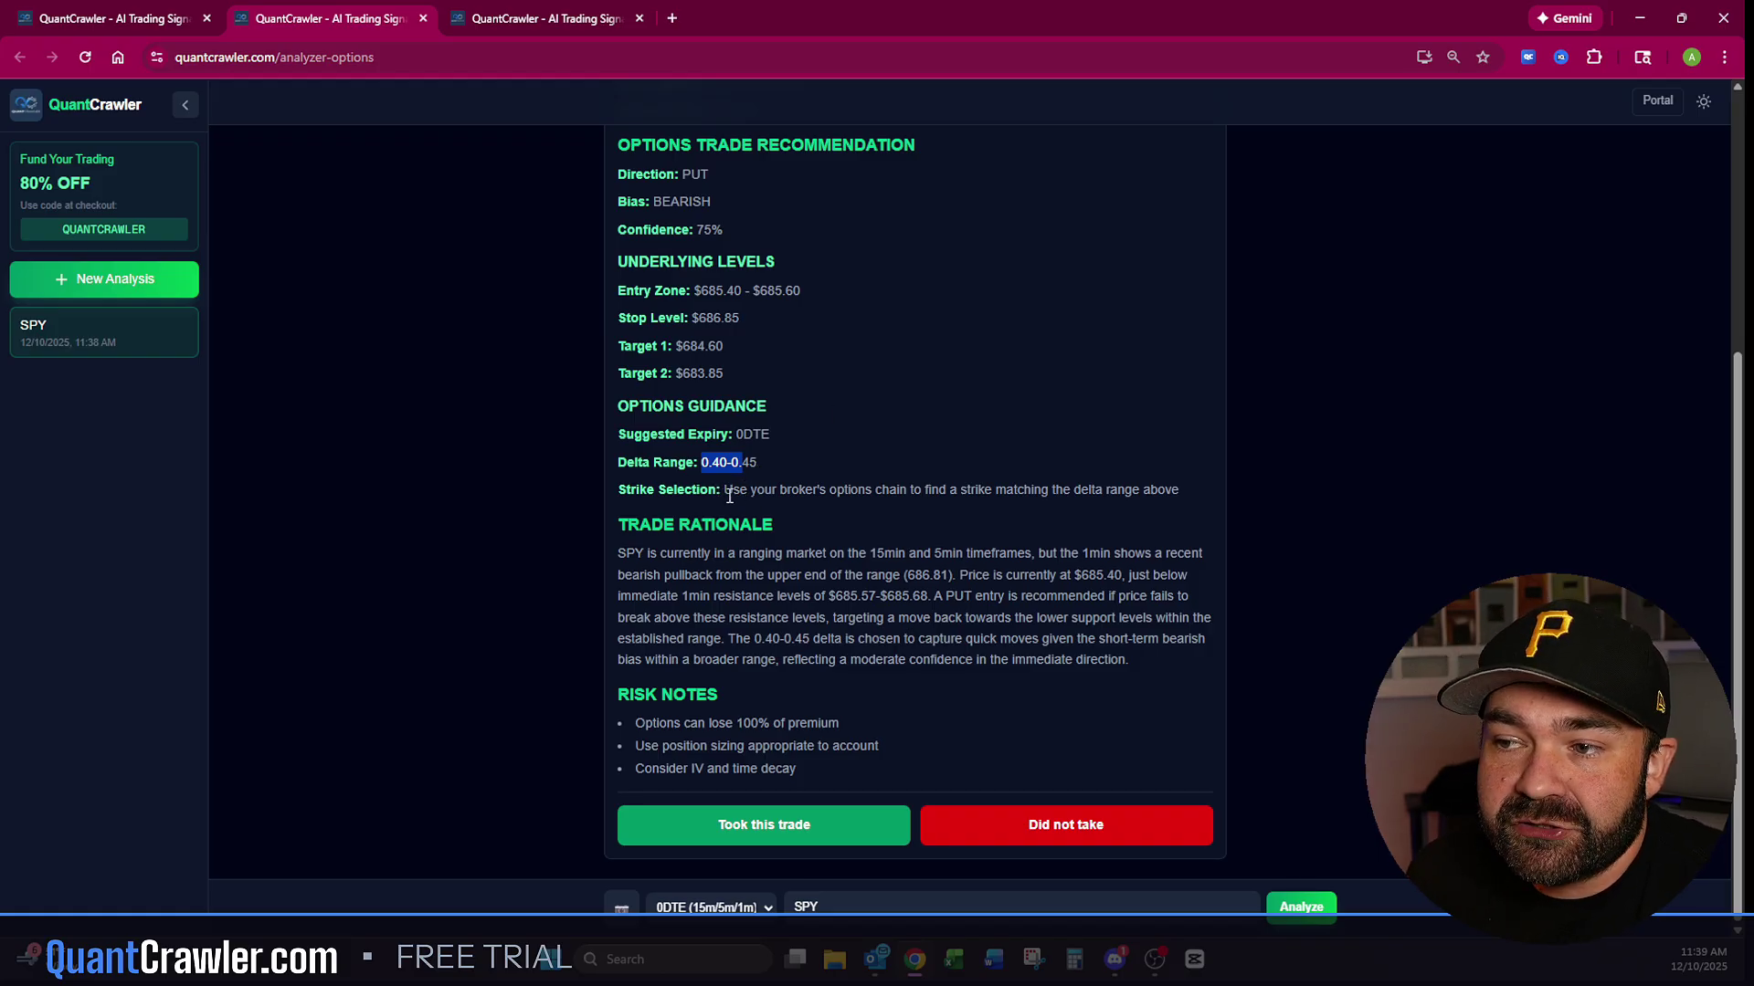
{"action": "left_click_drag", "start_coordinate": [726, 493], "coordinate": [917, 498]}
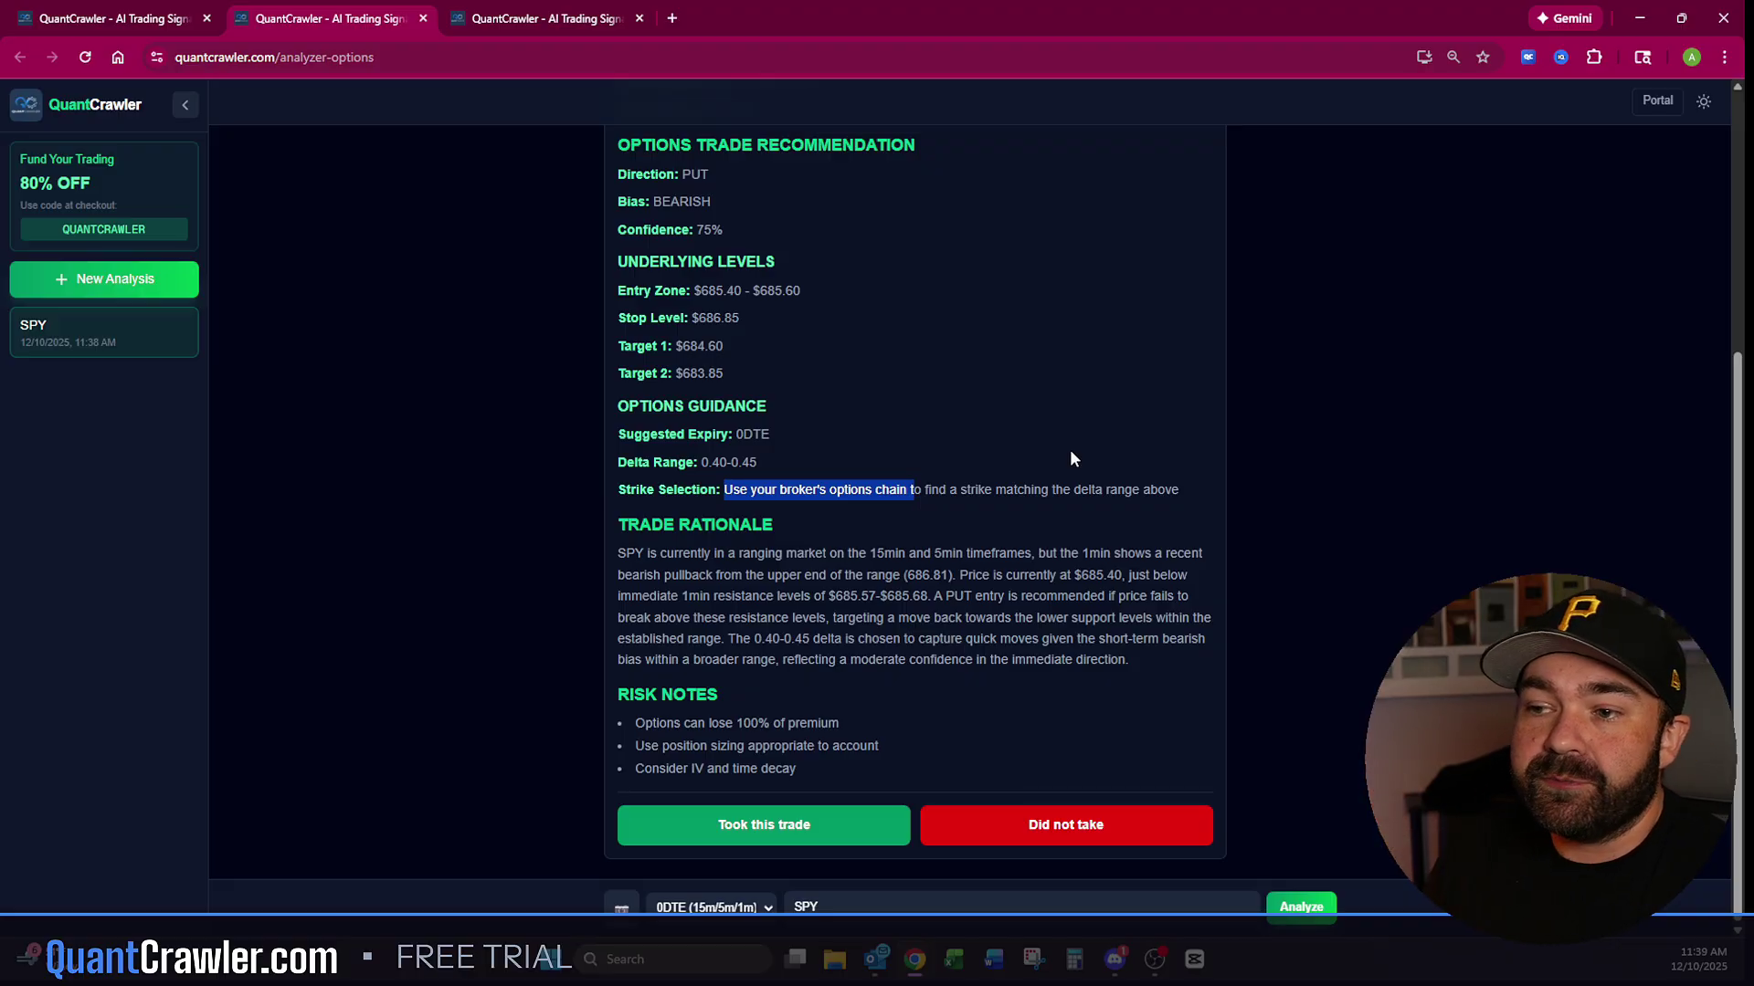
{"action": "left_click", "coordinate": [621, 554]}
{"action": "left_click_drag", "start_coordinate": [621, 554], "coordinate": [1135, 655]}
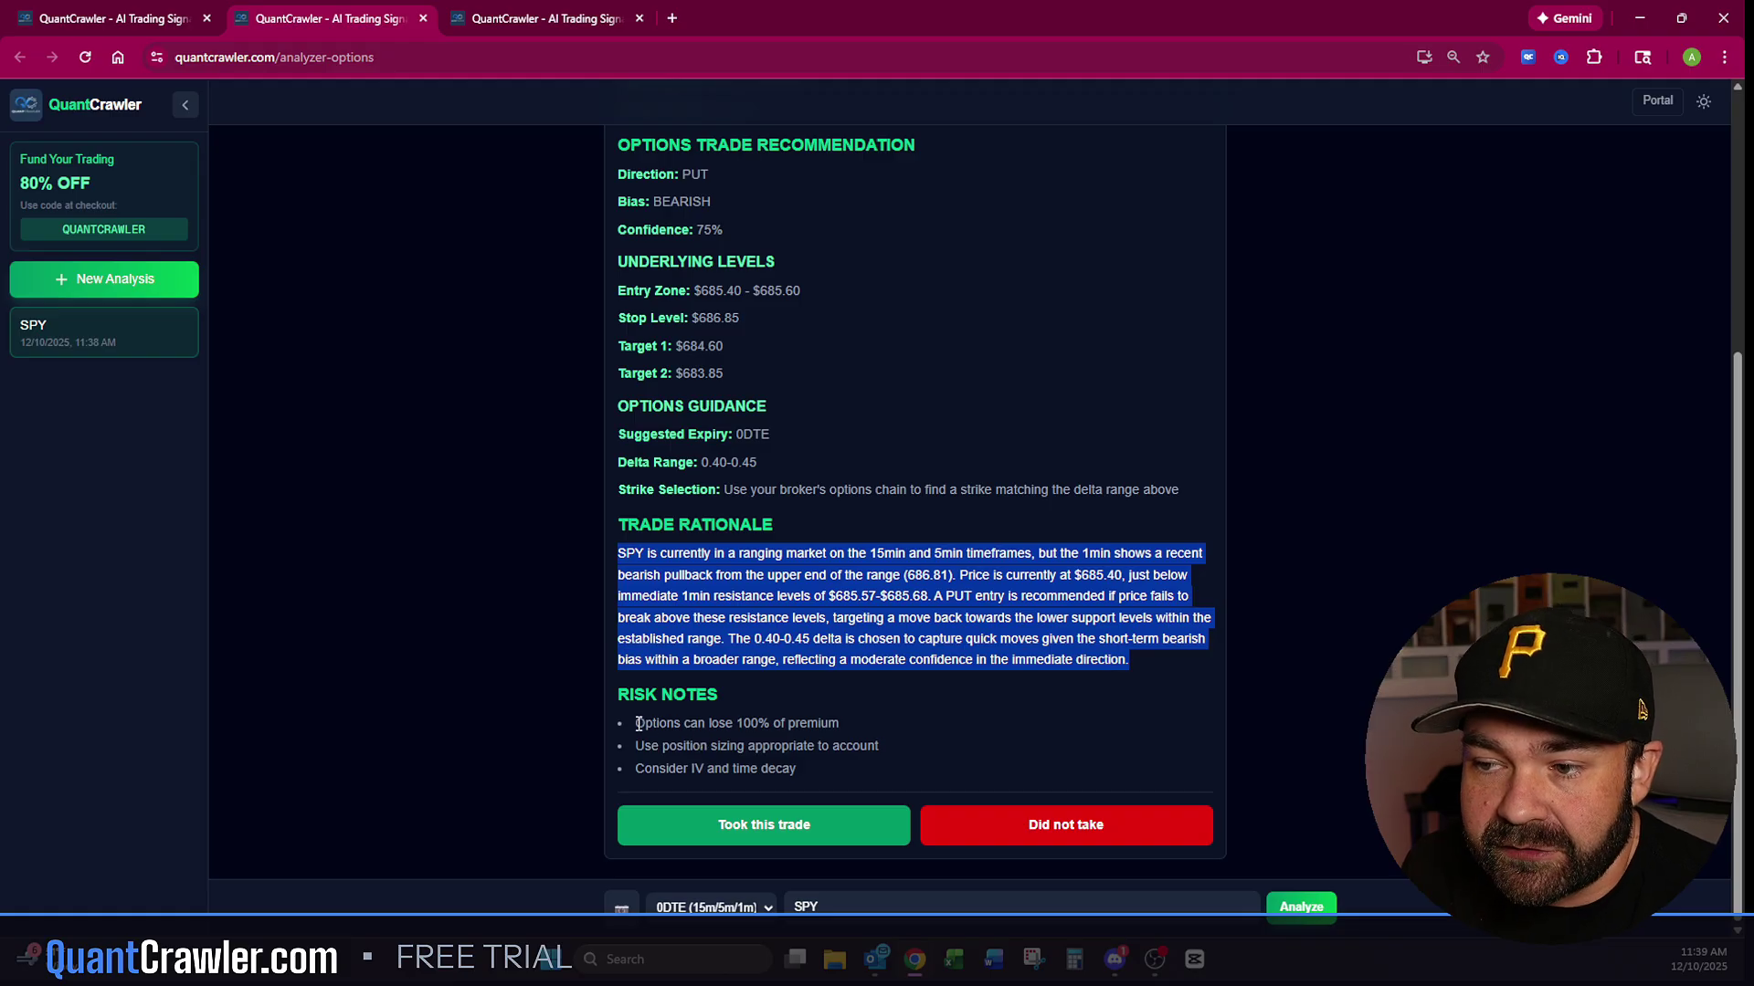
{"action": "left_click_drag", "start_coordinate": [637, 724], "coordinate": [979, 698]}
{"action": "left_click", "coordinate": [982, 692]}
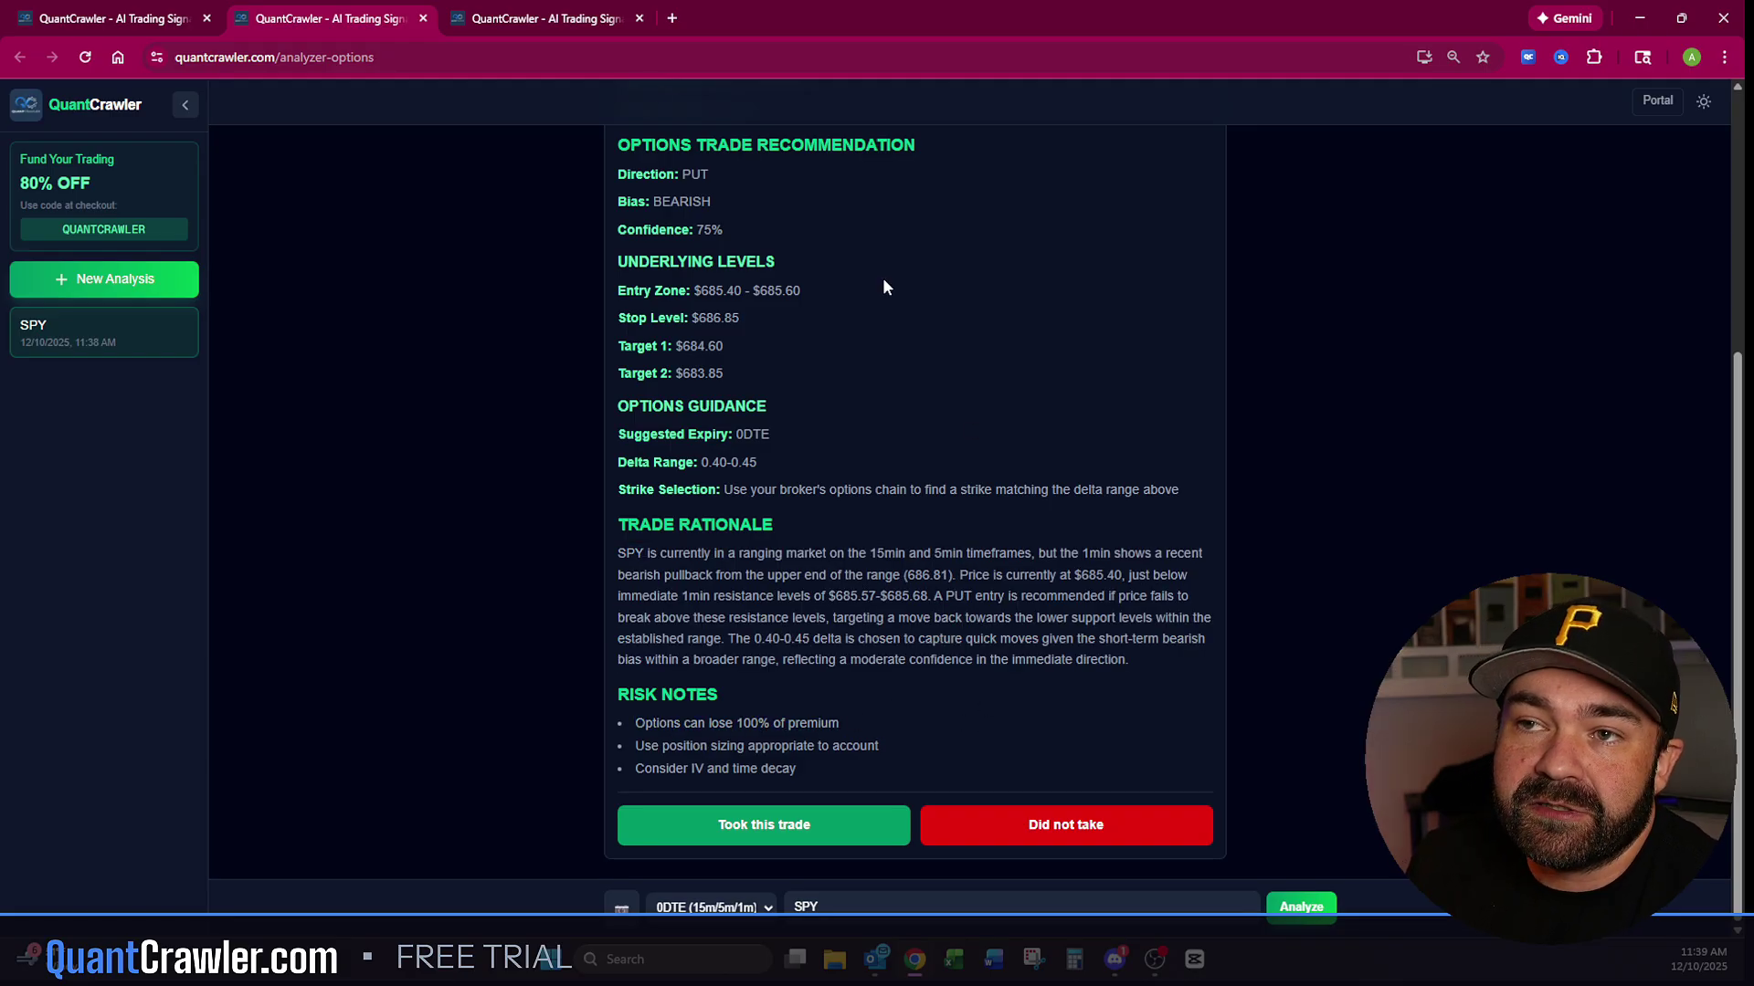
{"action": "left_click", "coordinate": [118, 17]}
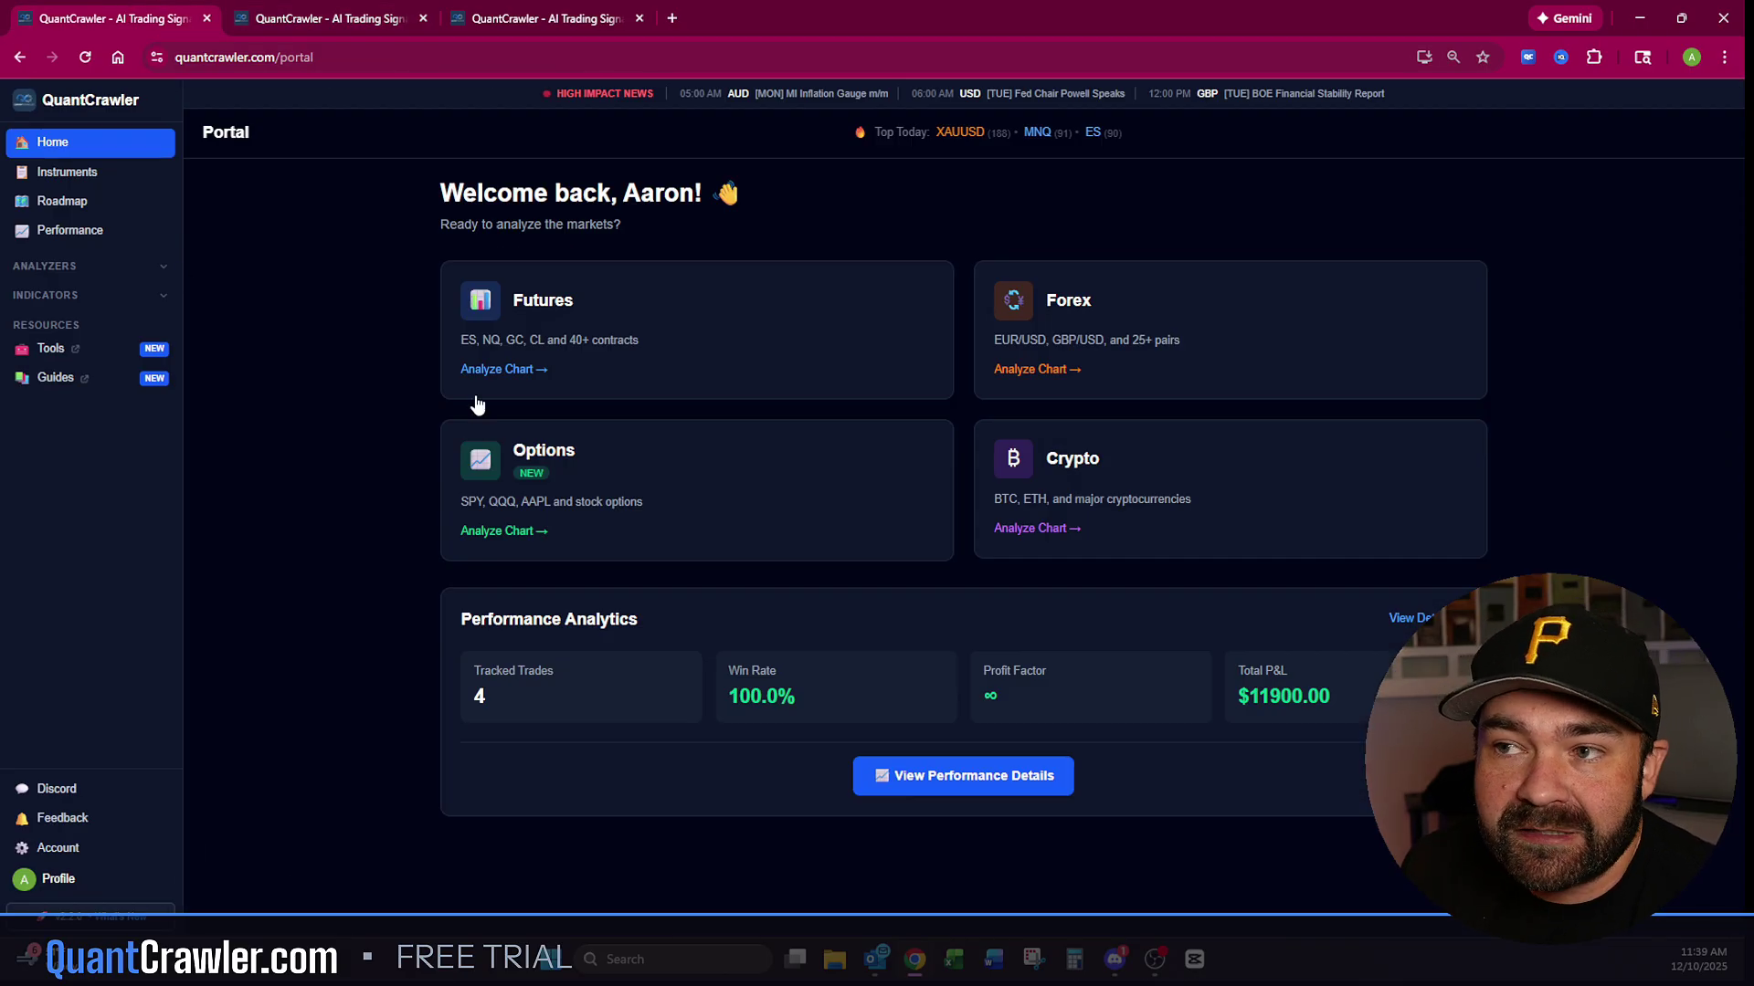
Step: Run a Crypto scalping analysis on BTC after accepting the disclaimer
{"action": "left_click", "coordinate": [1209, 467]}
{"action": "left_click", "coordinate": [1106, 640]}
{"action": "left_click", "coordinate": [933, 895]}
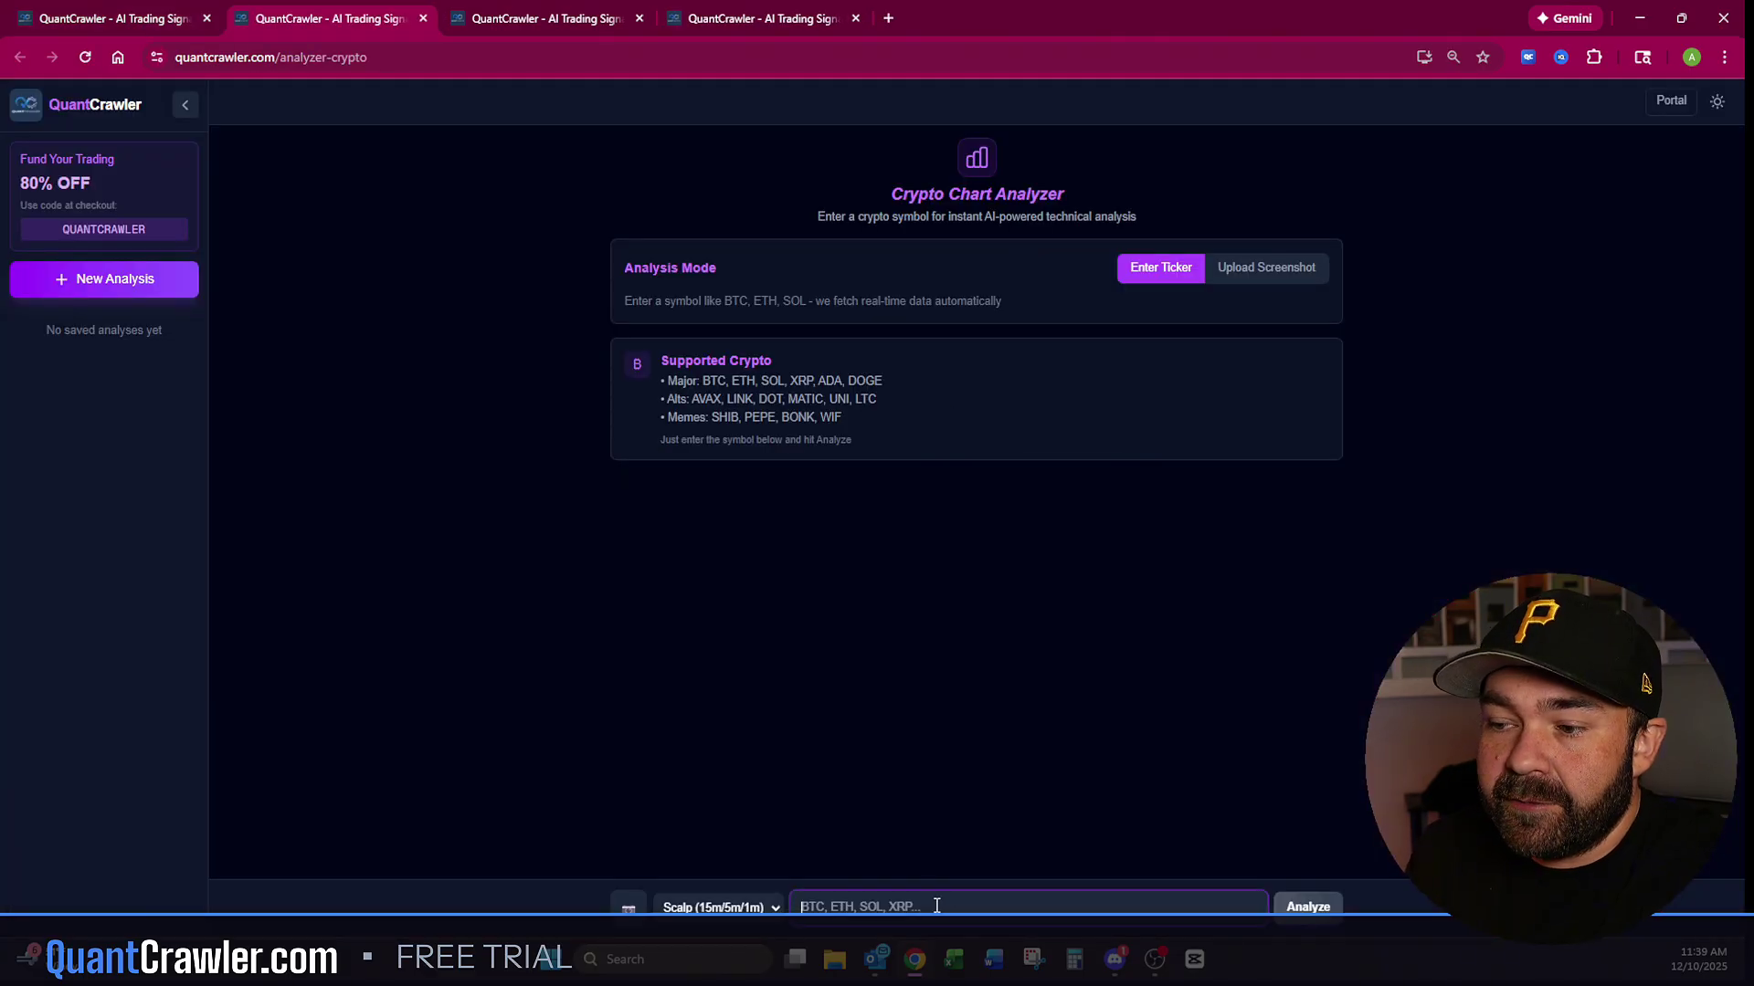
{"action": "type", "text": "BTC"}
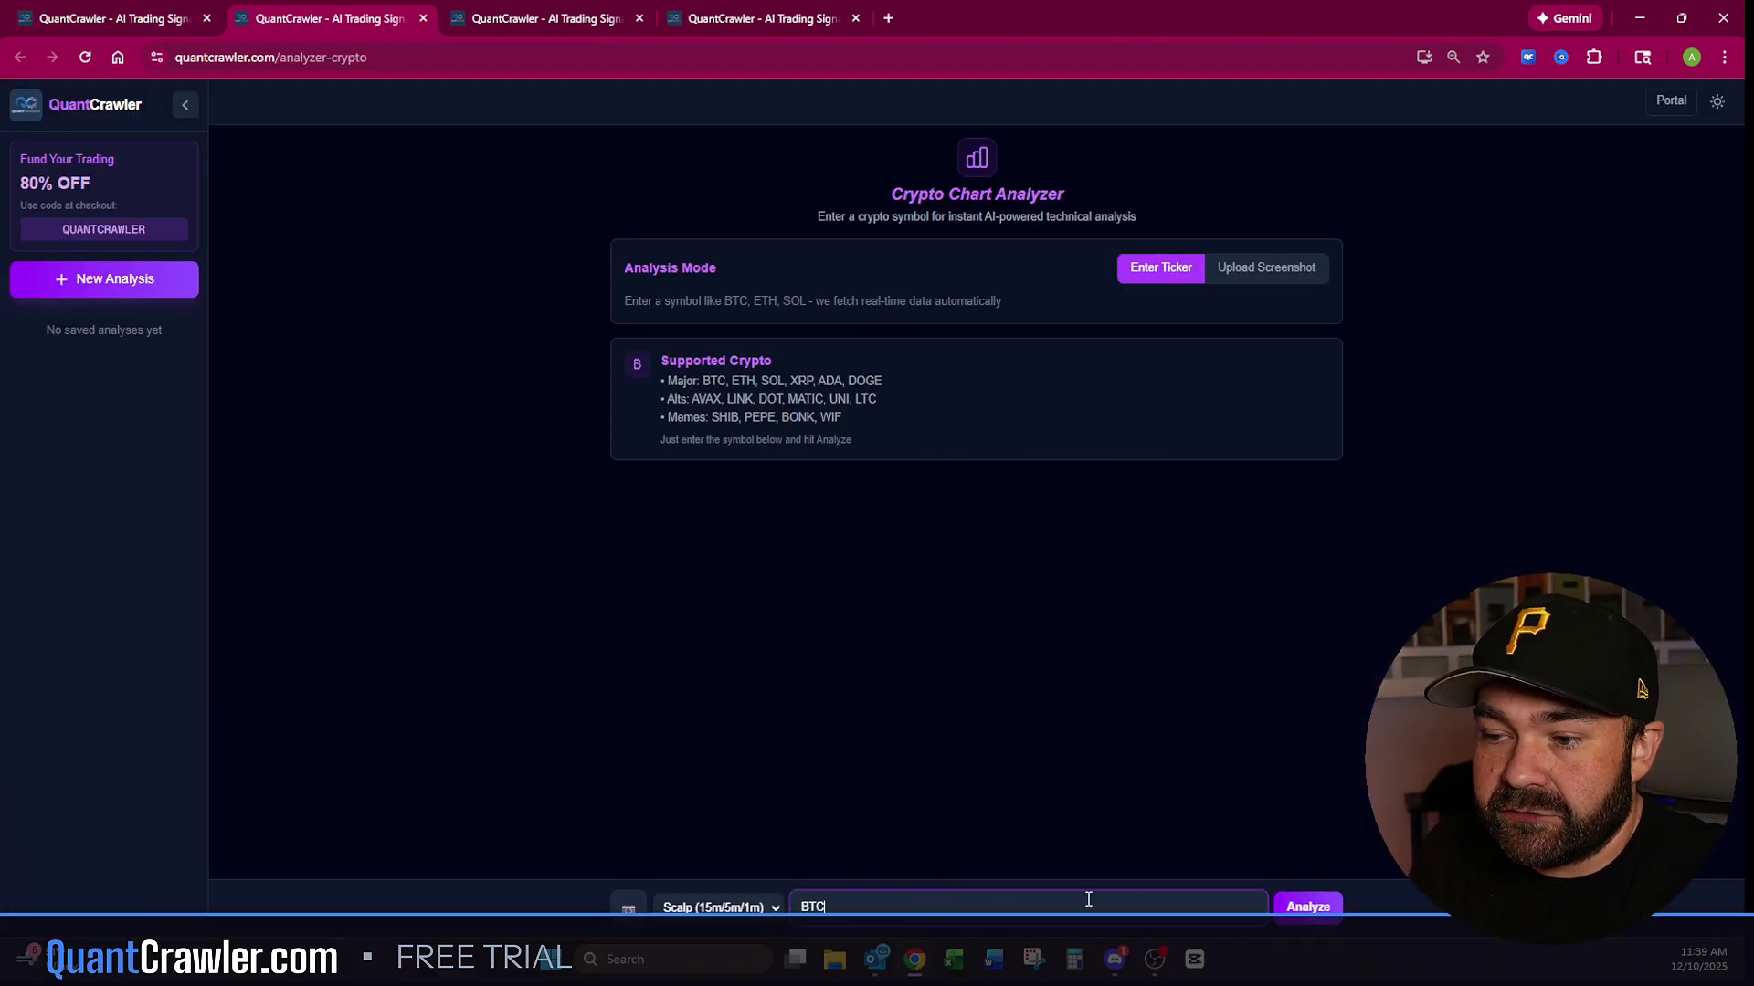
{"action": "left_click", "coordinate": [1307, 907]}
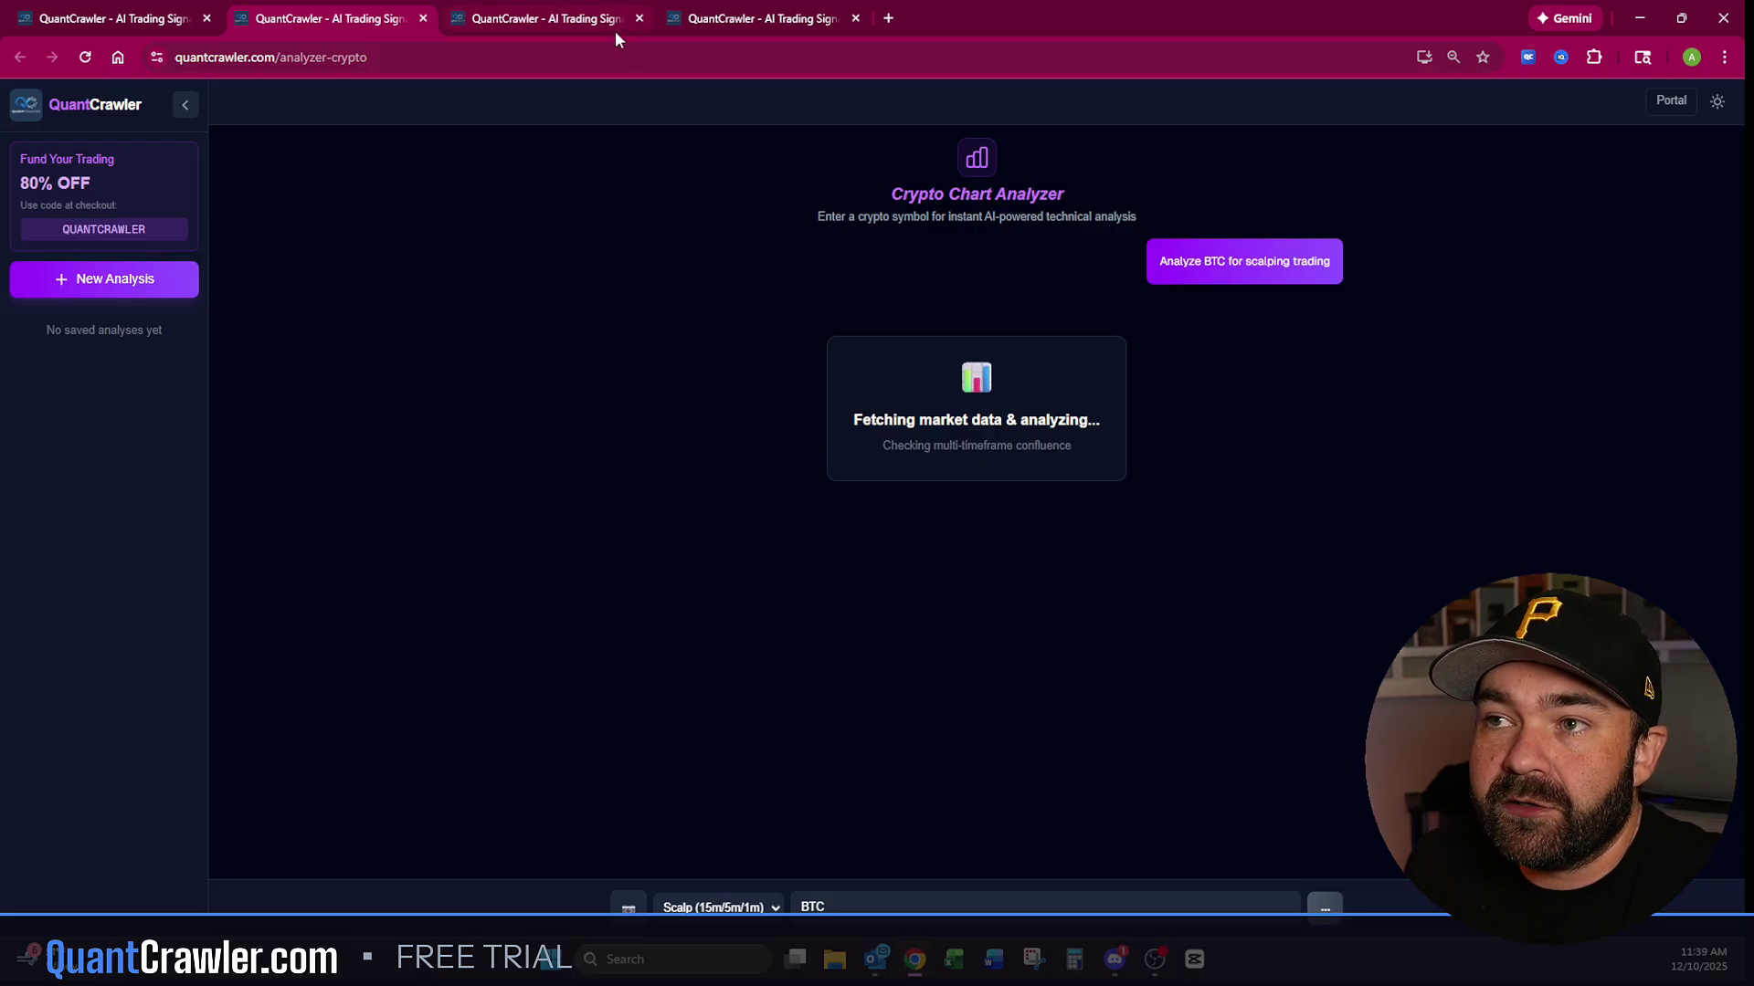
Step: Close the extra analyzer tabs and return to the Portal dashboard
{"action": "left_click", "coordinate": [639, 19]}
{"action": "left_click", "coordinate": [639, 19]}
{"action": "scroll", "coordinate": [777, 566], "scroll_direction": "up", "scroll_amount": 3}
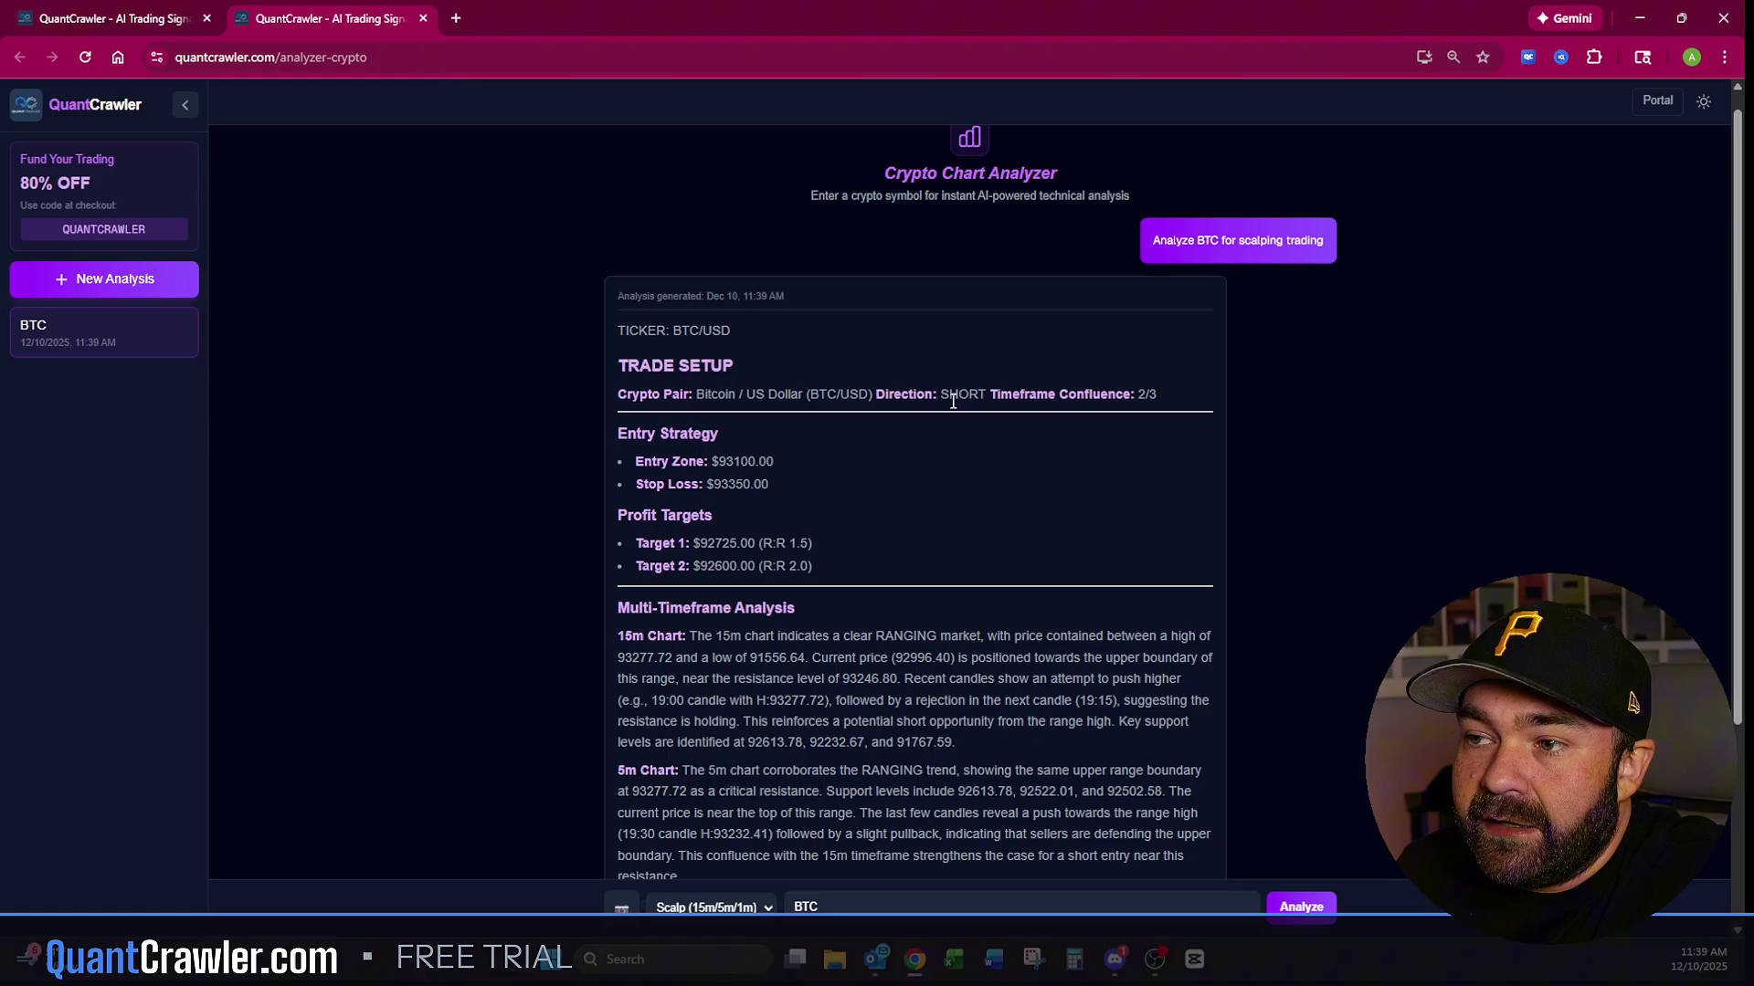
{"action": "scroll", "coordinate": [822, 529], "scroll_direction": "down", "scroll_amount": 3}
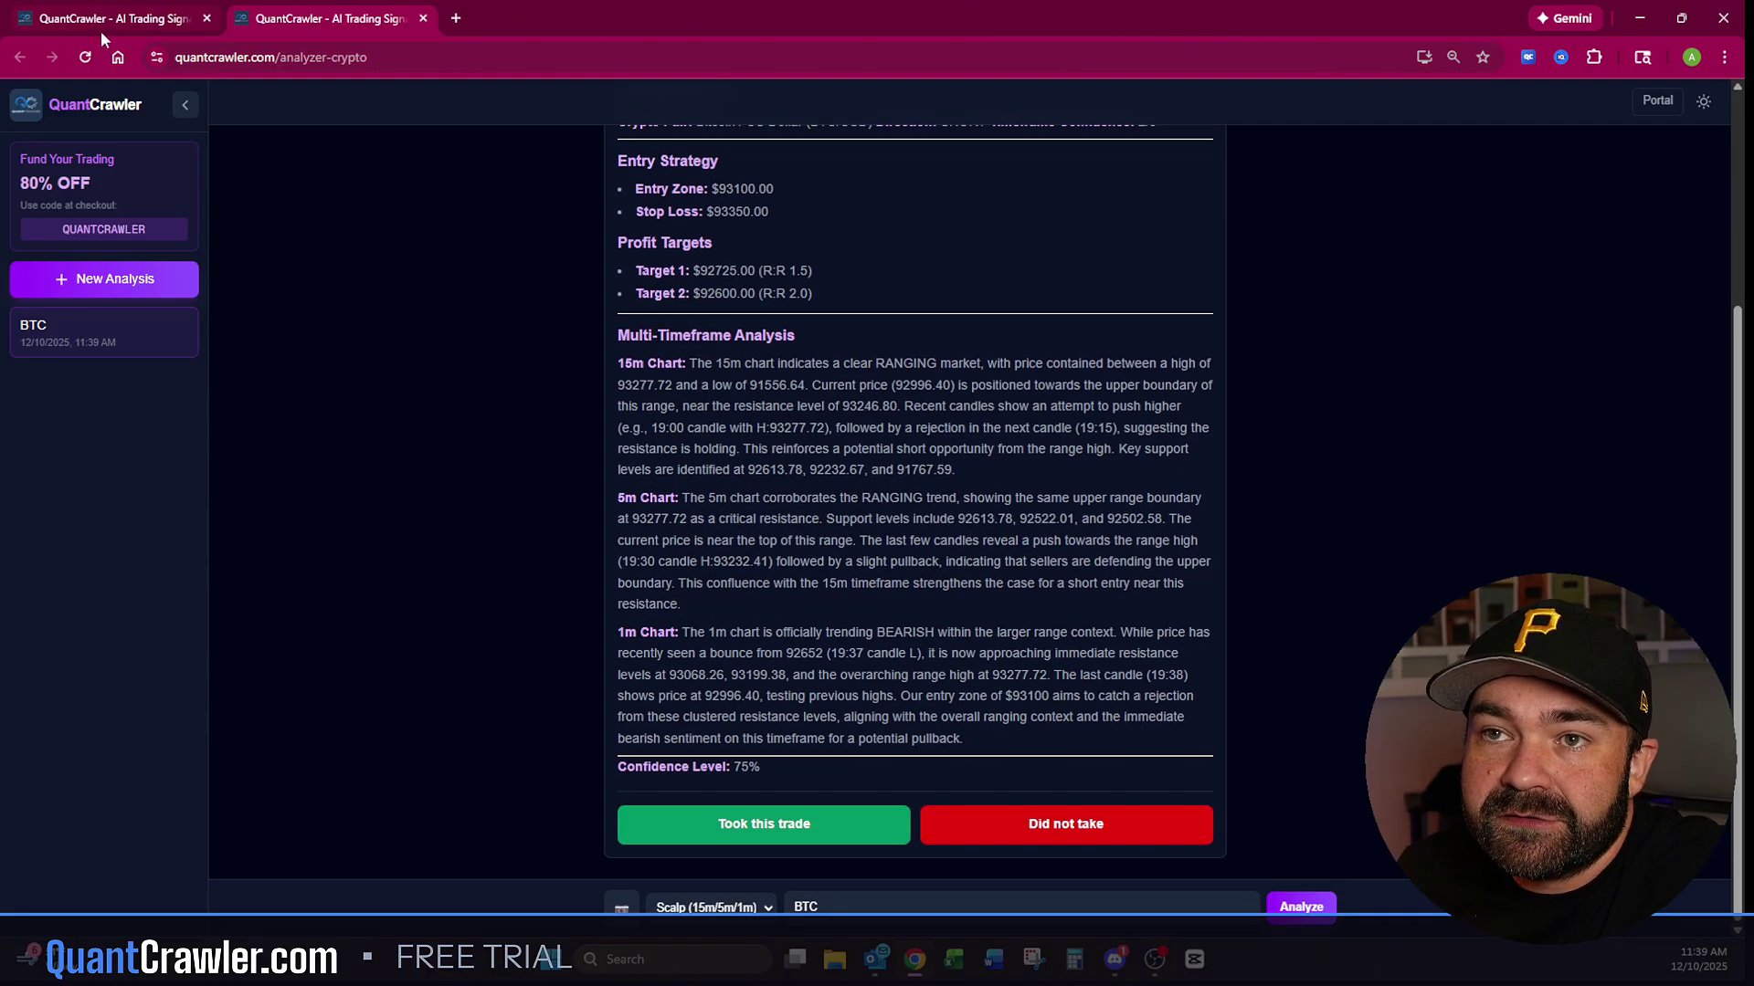
{"action": "left_click", "coordinate": [136, 22]}
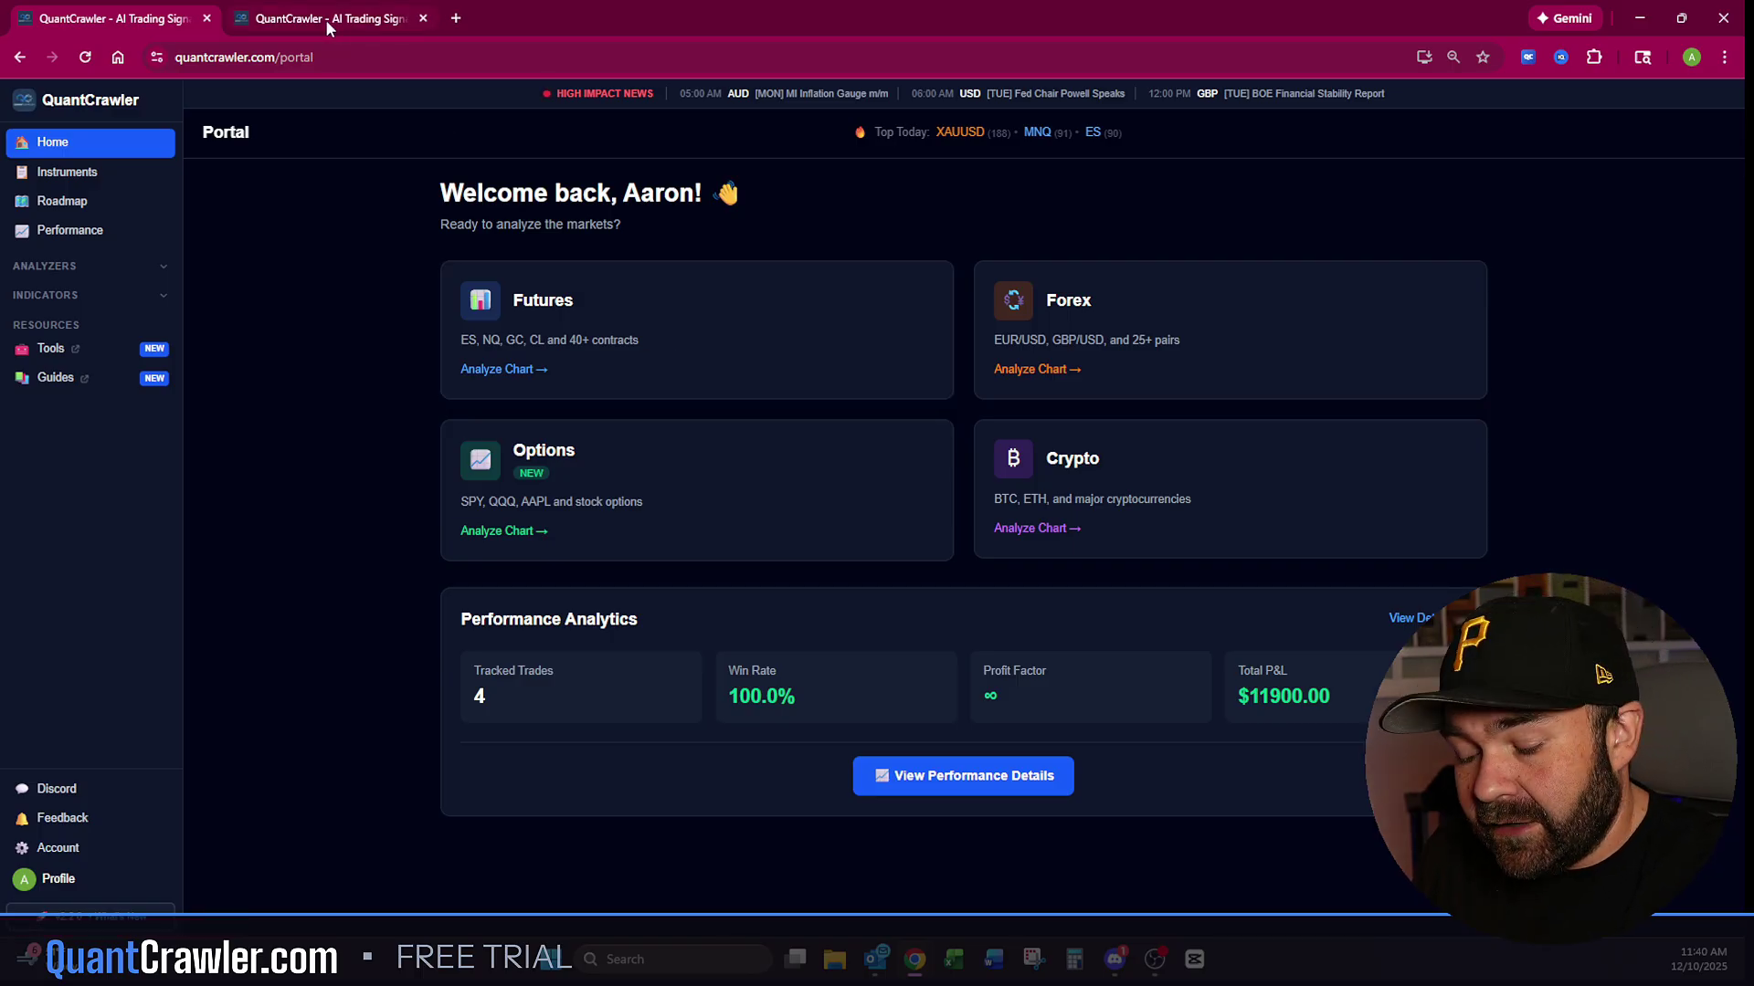
Step: Load the Chrome Web Store home page in the second browser tab
{"action": "mouse_move", "coordinate": [325, 19]}
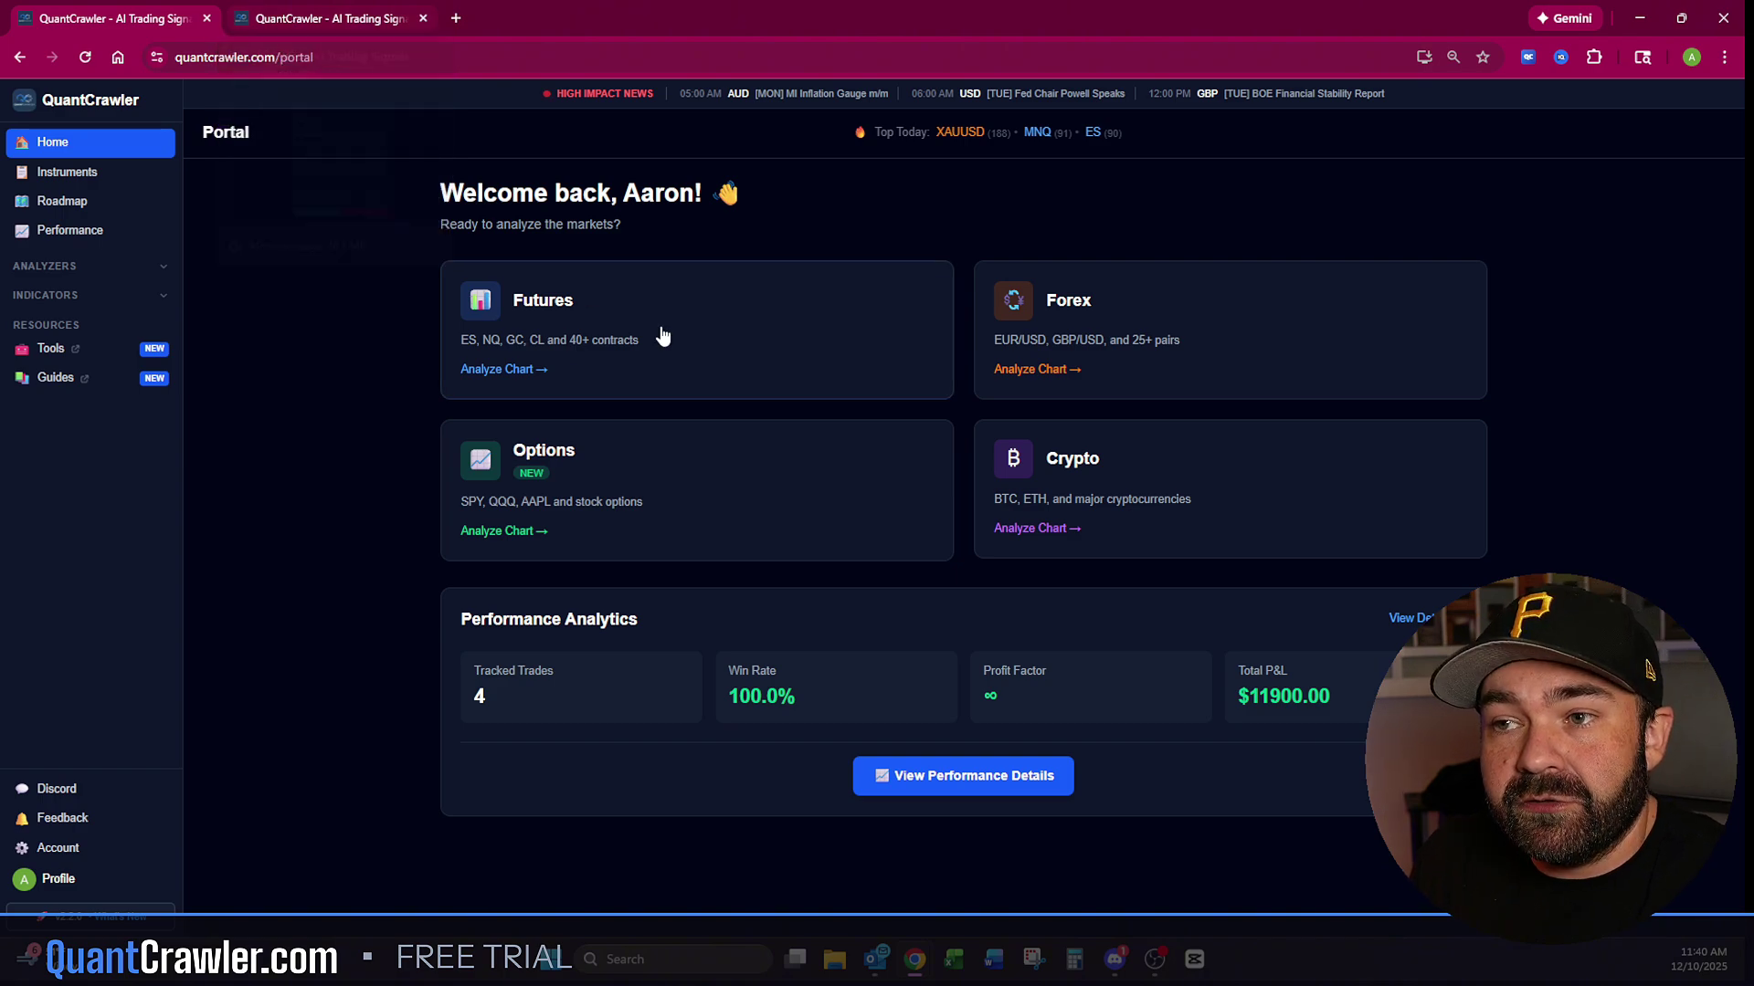
{"action": "left_click", "coordinate": [312, 11]}
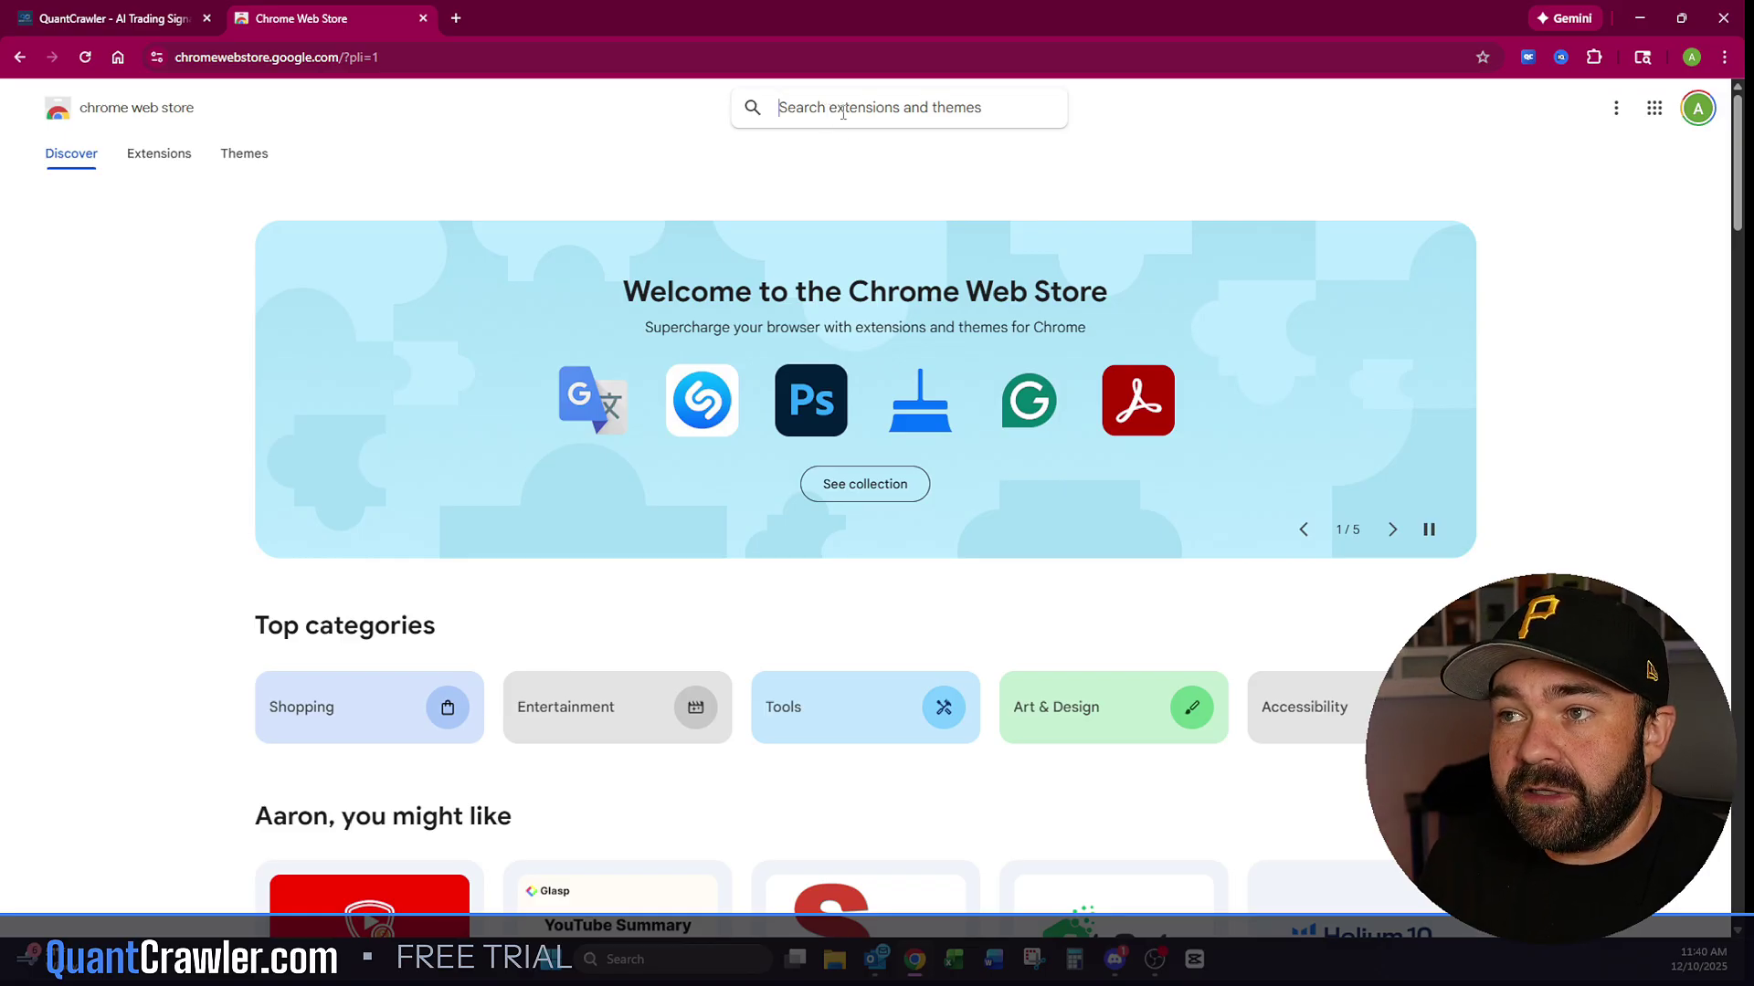
Step: Search the store for QuantCrawler Chart Analyzer (Installed) and open TradingView's GC1! chart in a new tab
{"action": "left_click", "coordinate": [842, 108]}
{"action": "type", "text": "quantcrawler"}
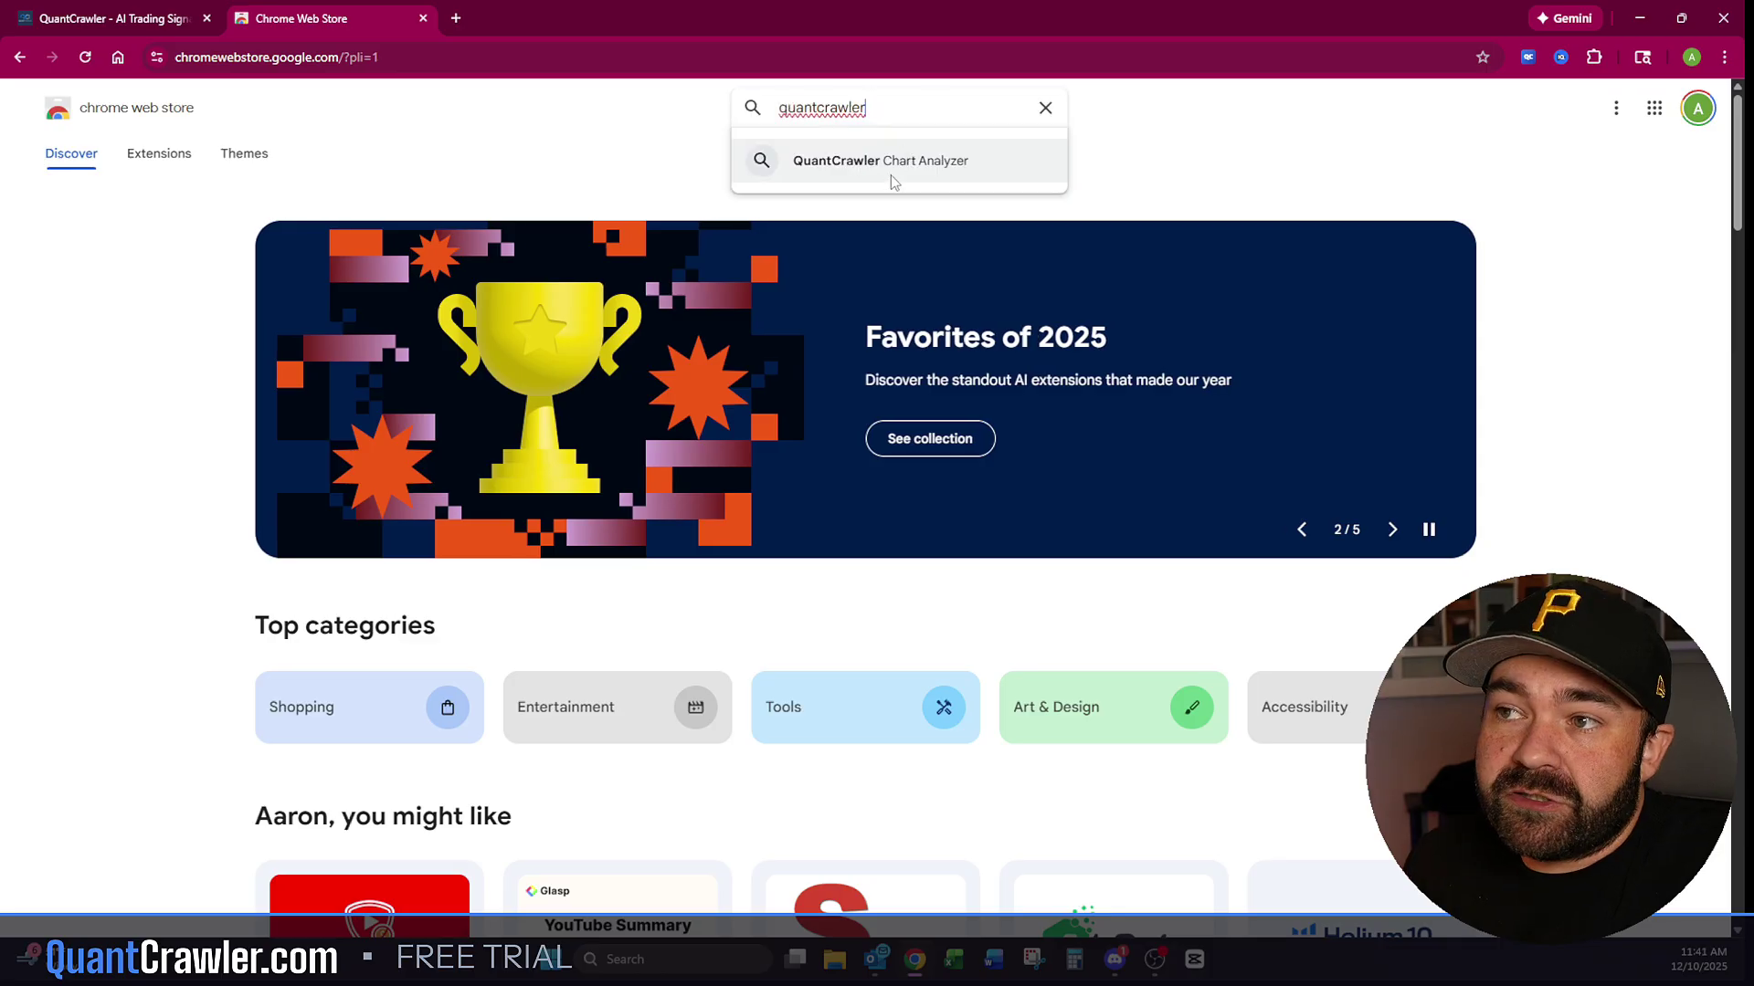
{"action": "left_click", "coordinate": [880, 161]}
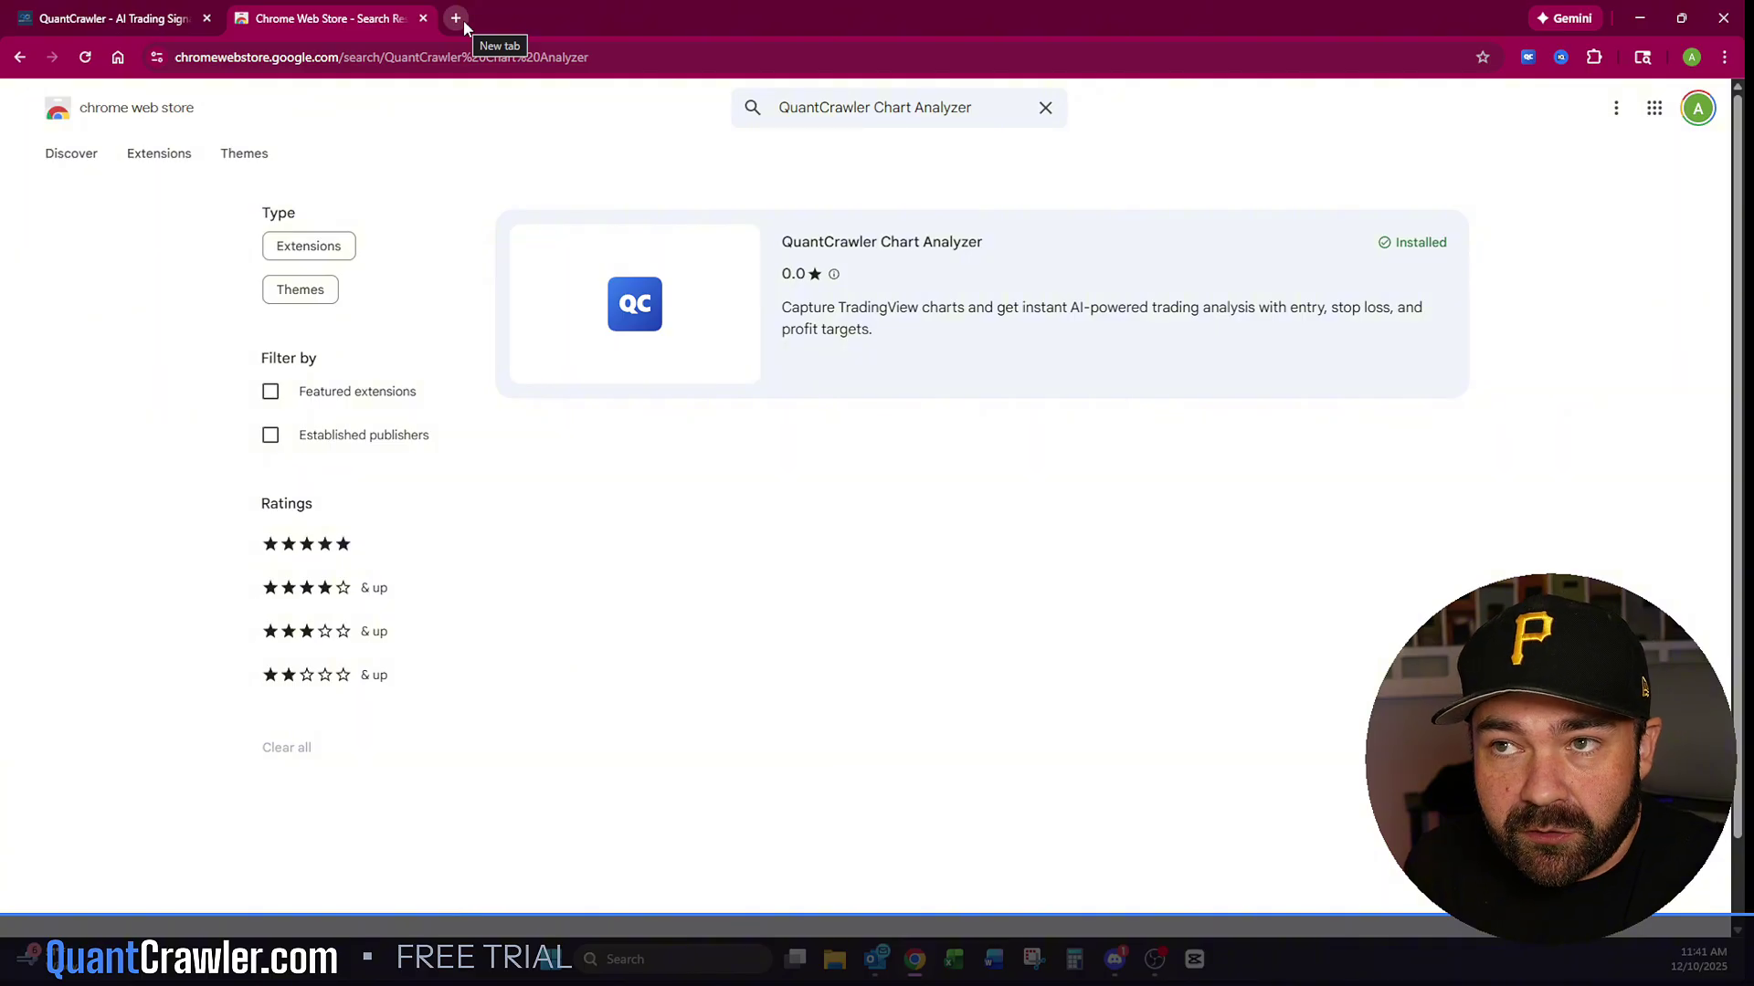
{"action": "left_click", "coordinate": [456, 18]}
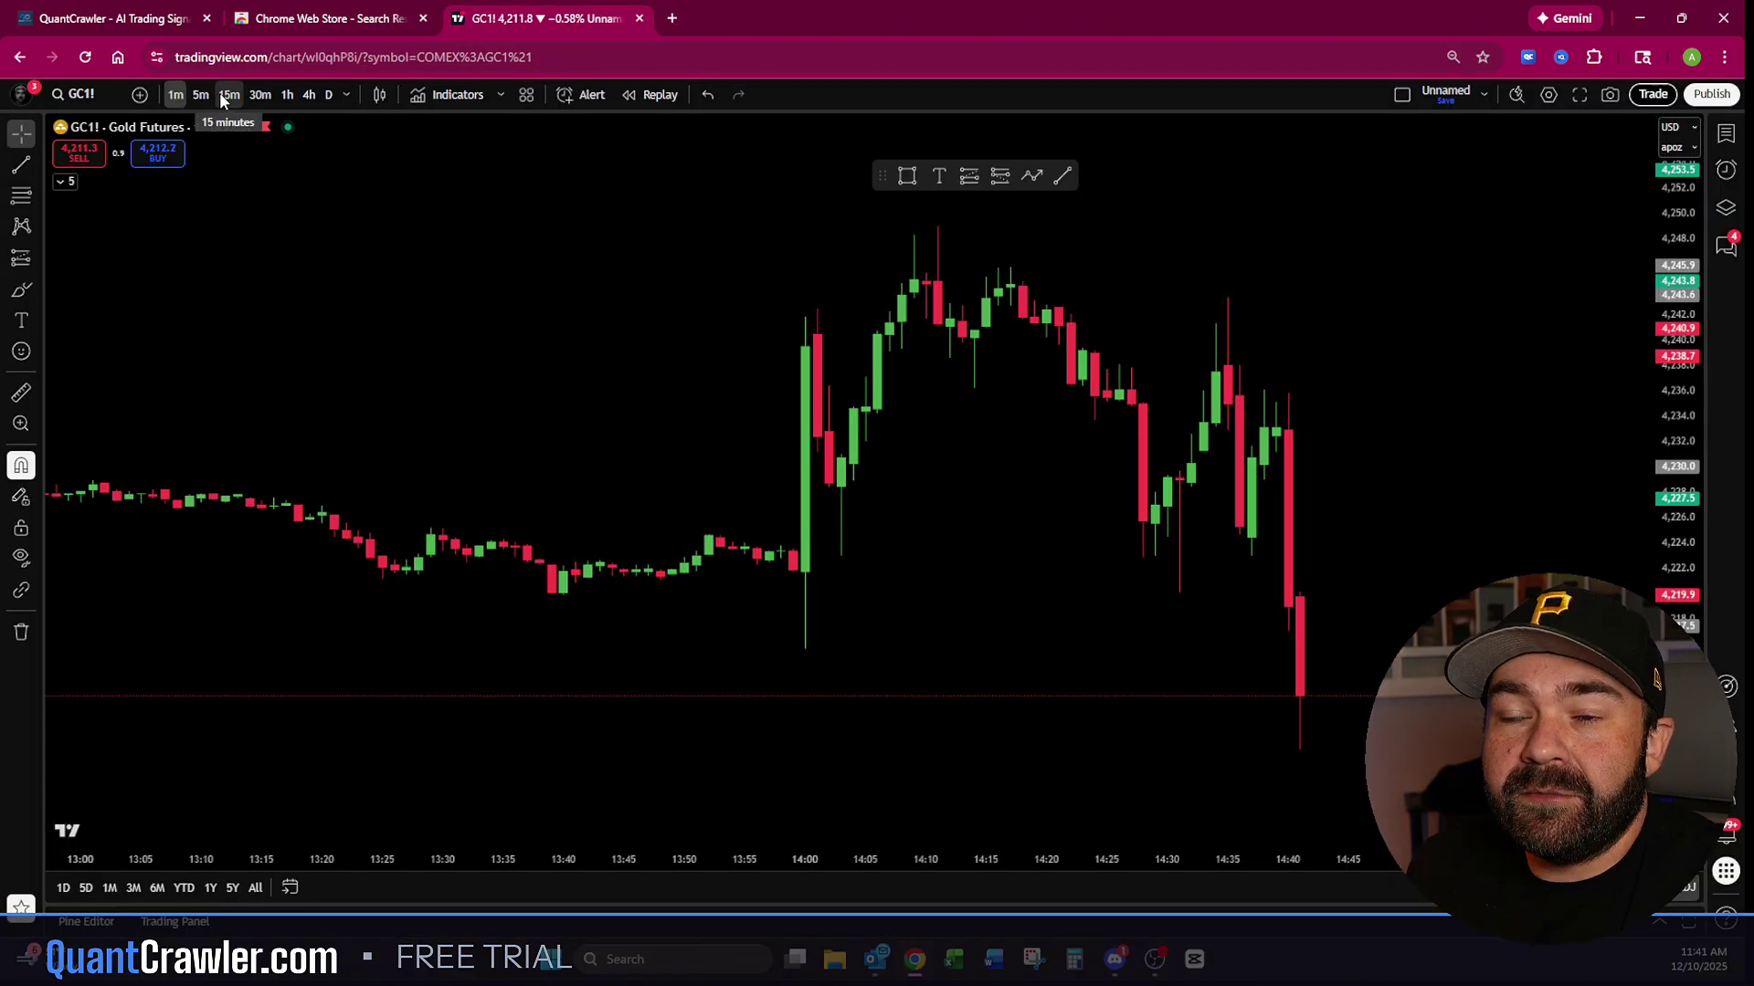
Step: Set GC1! to 15-minute candles, compress the price scale and pan back to earlier history
{"action": "left_click", "coordinate": [228, 95]}
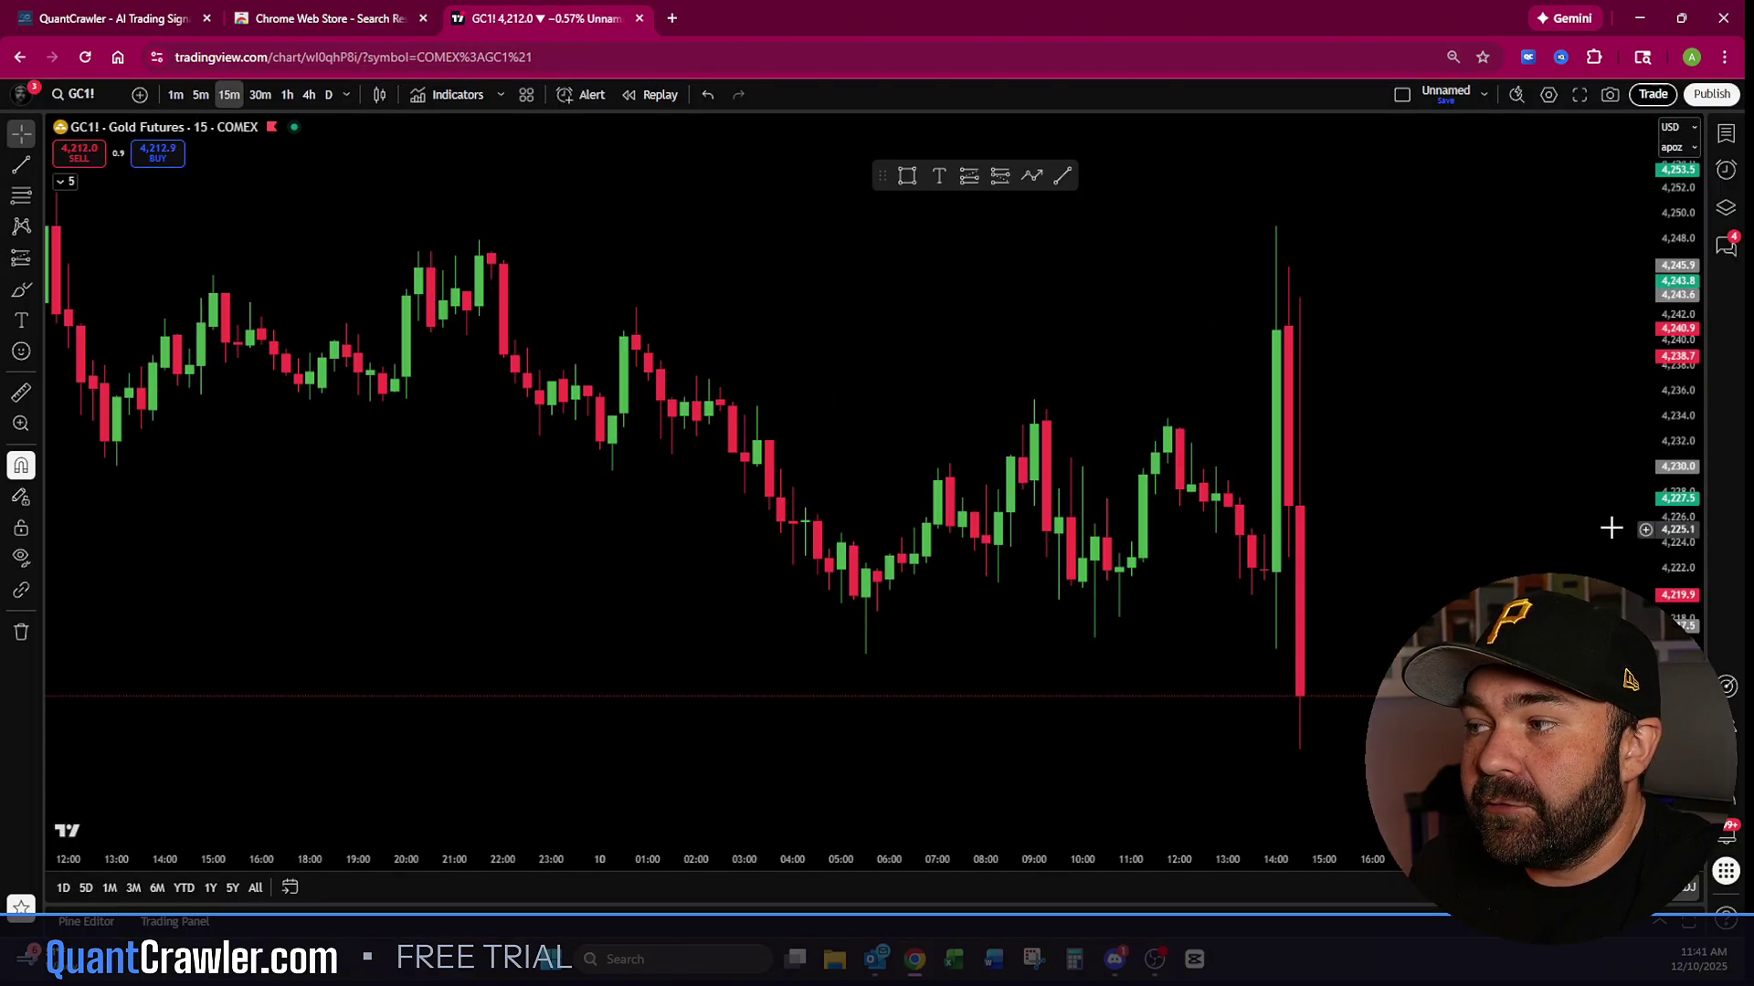
{"action": "left_click_drag", "start_coordinate": [1679, 534], "coordinate": [1683, 603]}
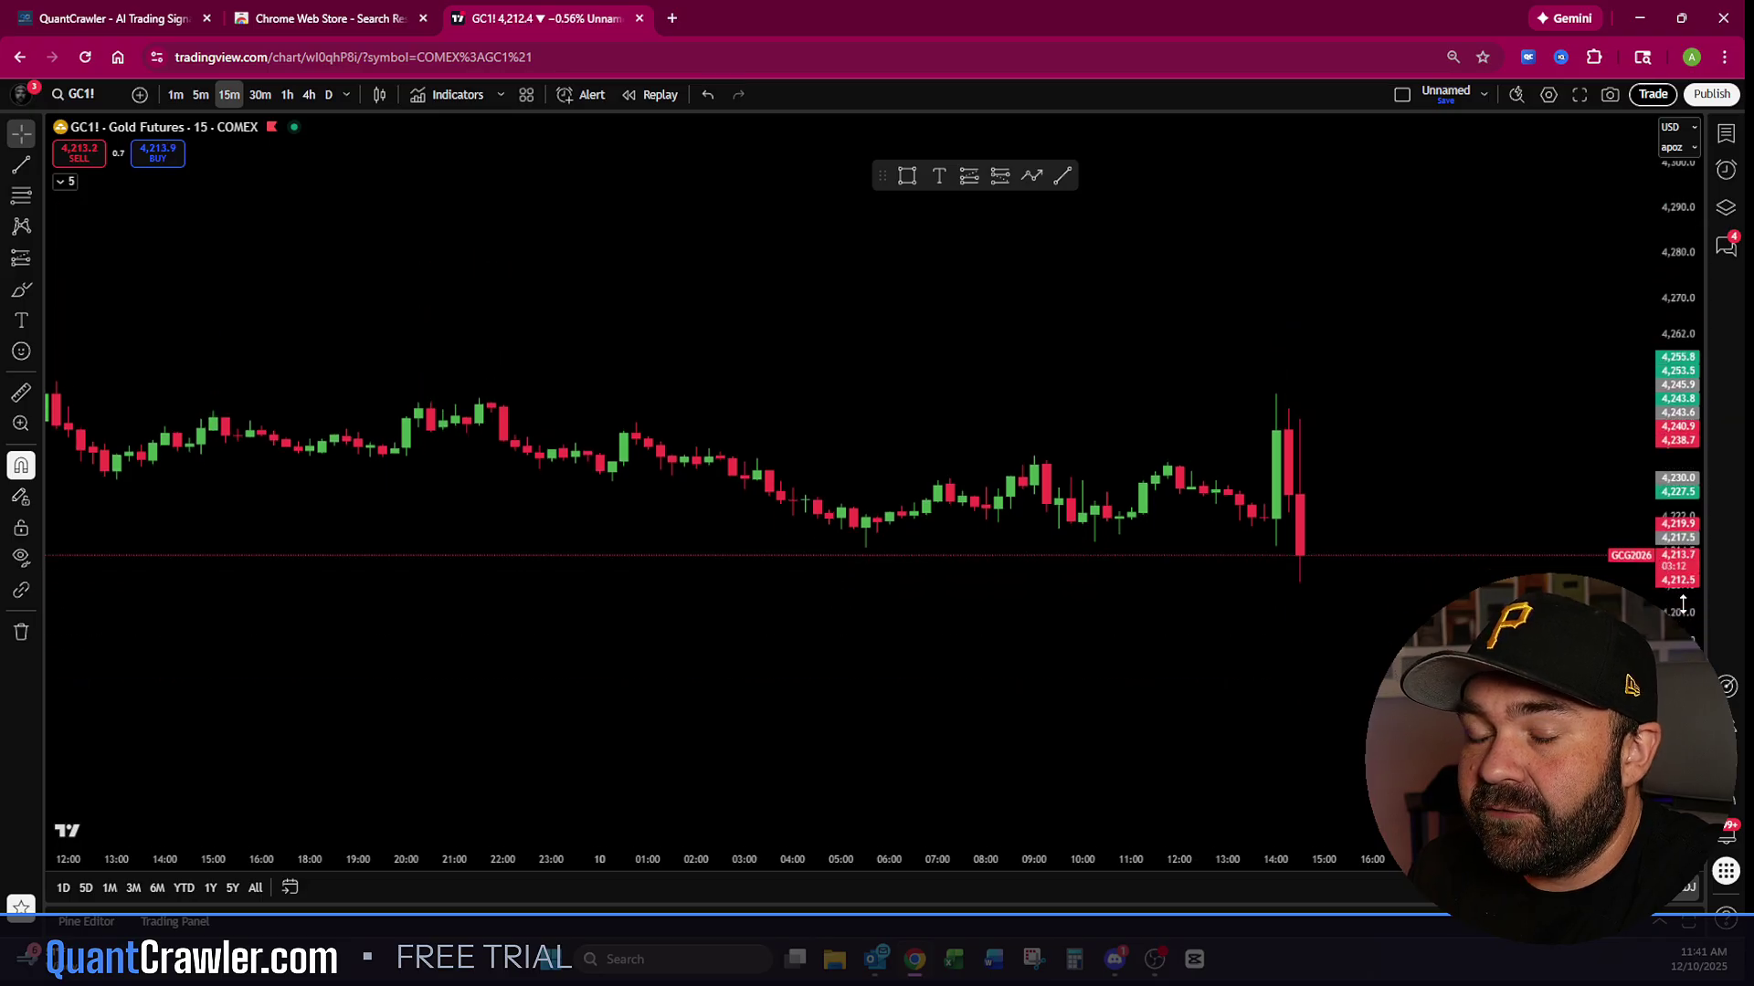
{"action": "left_click_drag", "start_coordinate": [1311, 673], "coordinate": [1615, 673]}
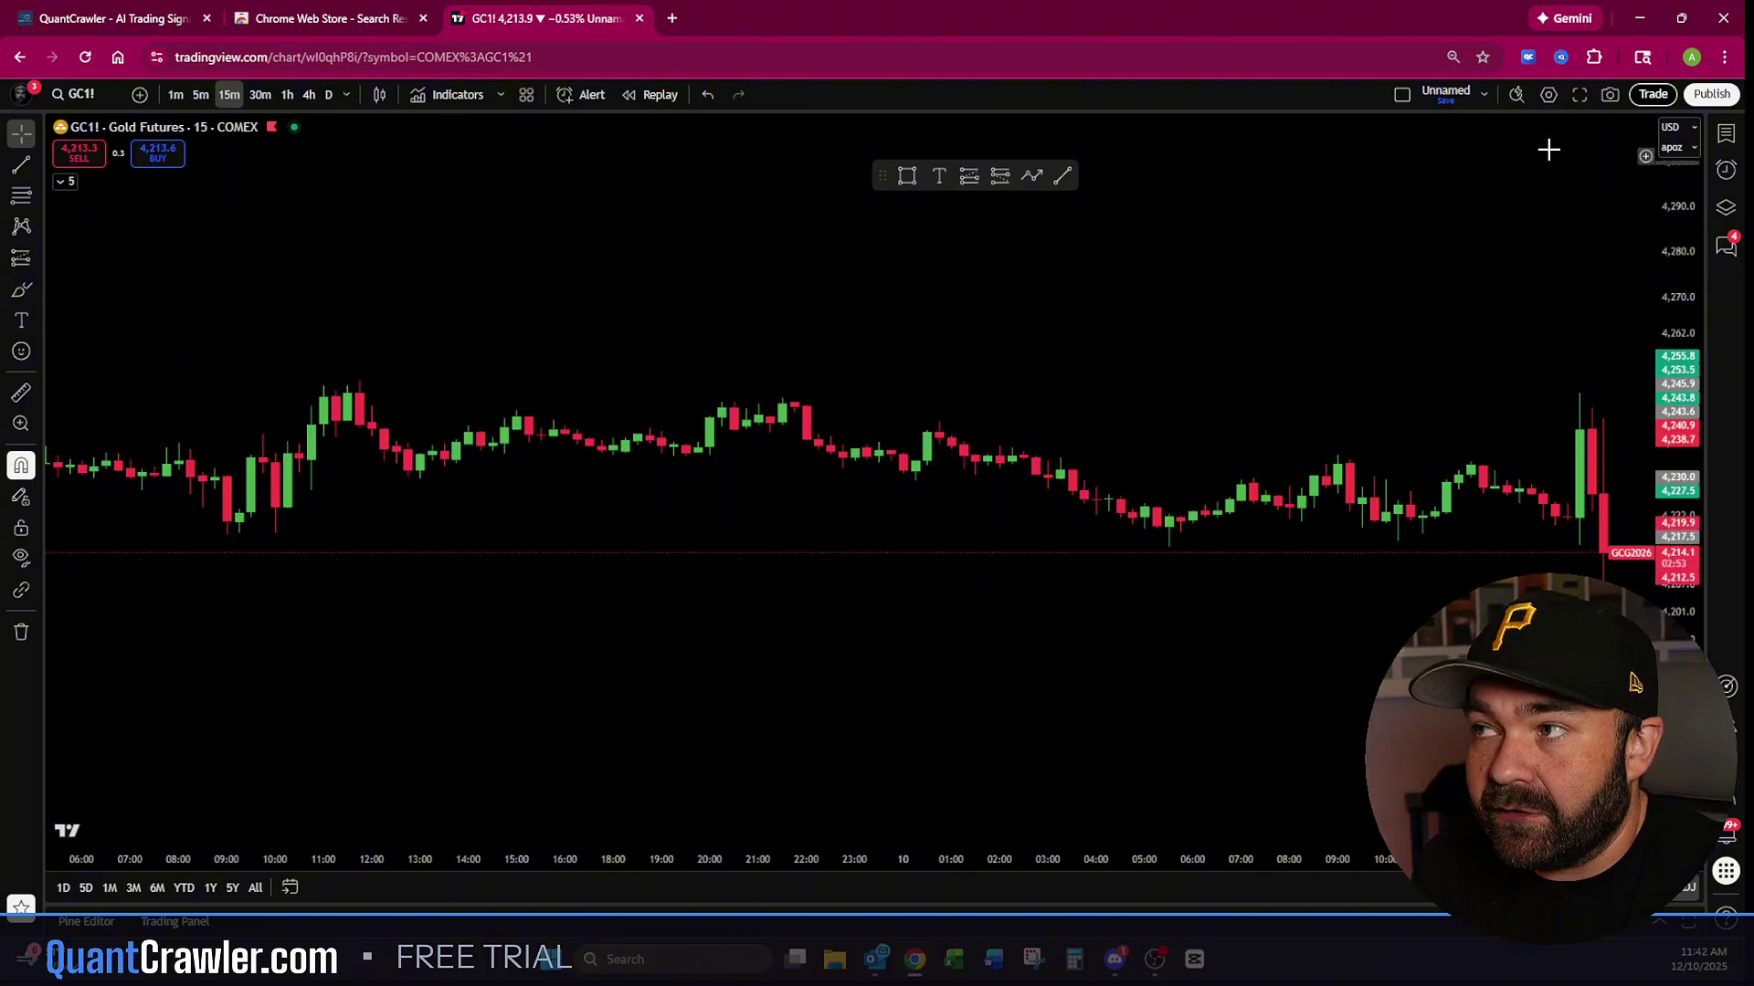
Step: Capture the GC chart on 15m and 1m with the extension, then switch to 5m
{"action": "left_click", "coordinate": [1528, 59]}
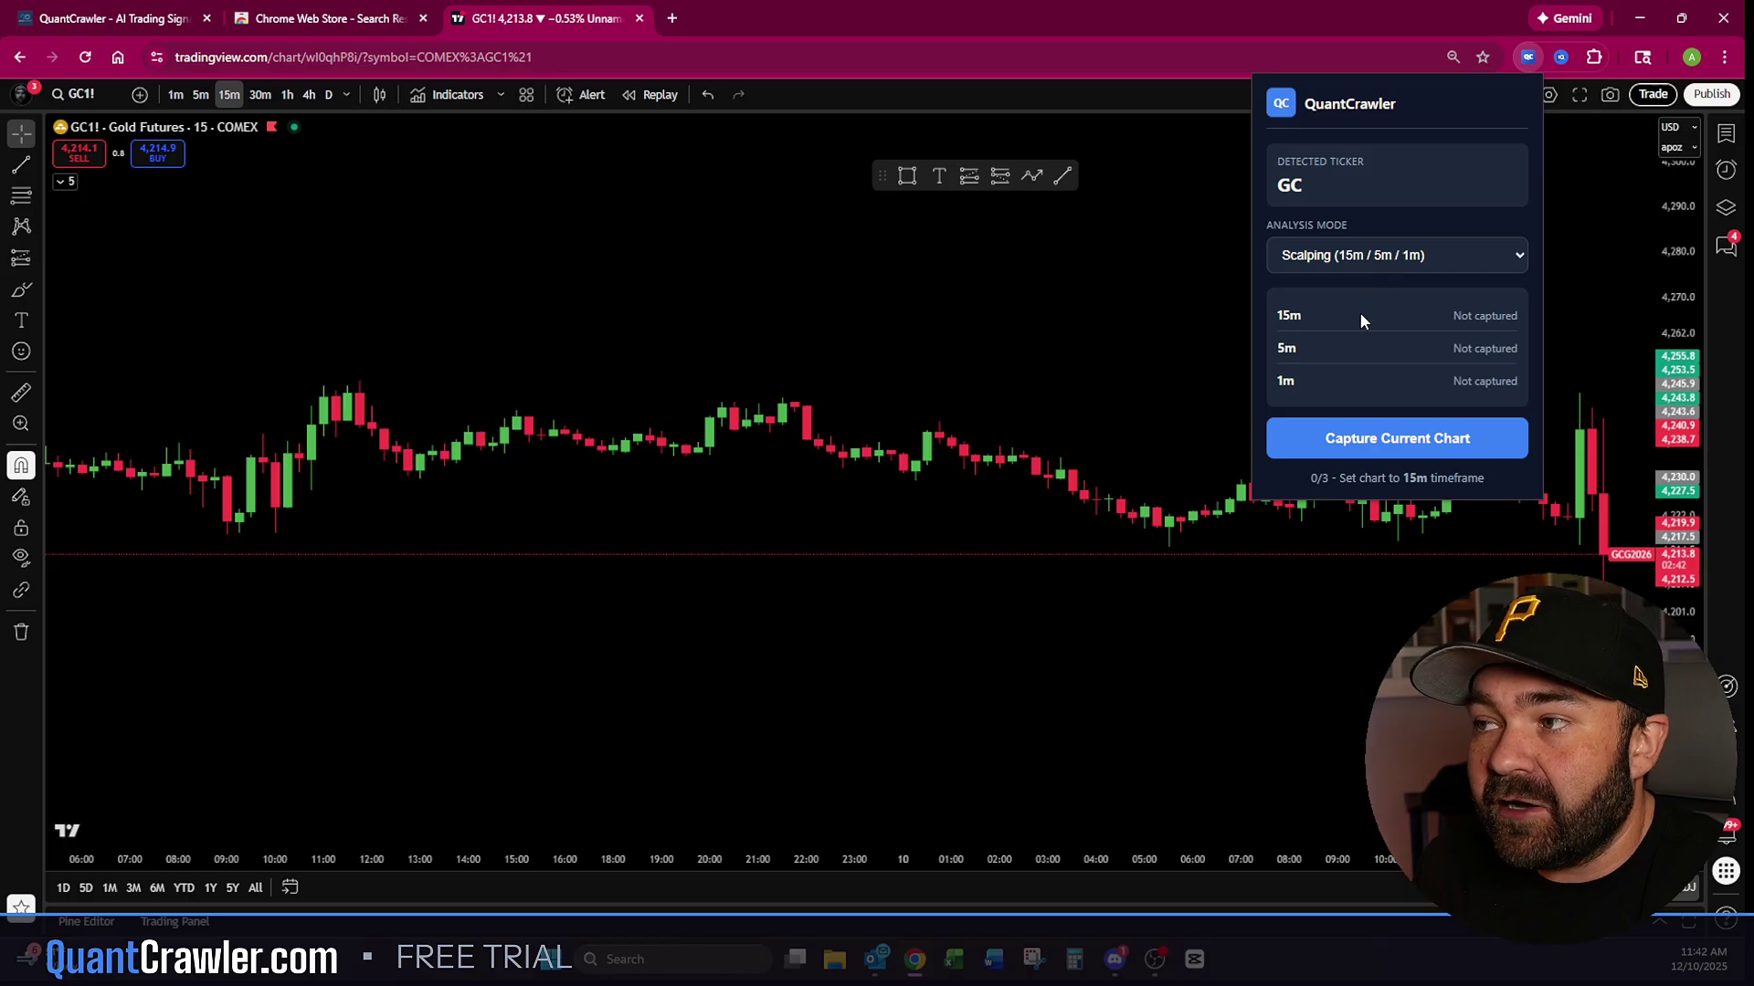
{"action": "left_click", "coordinate": [1411, 449]}
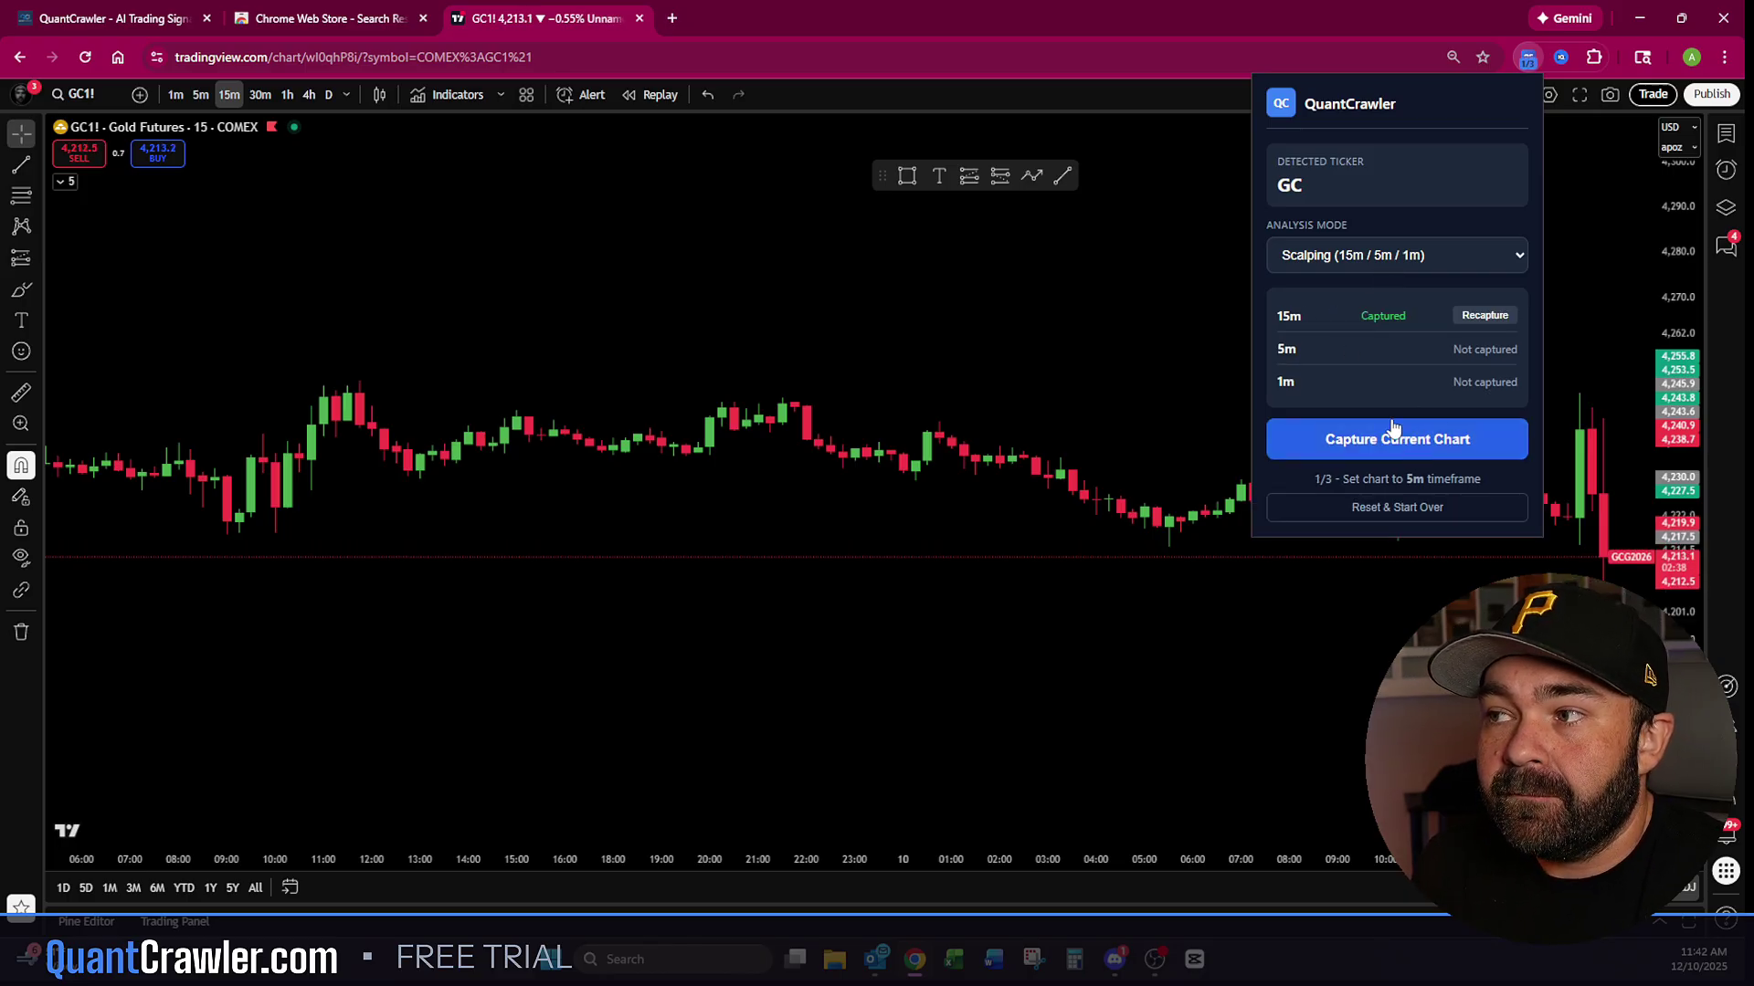
{"action": "left_click", "coordinate": [173, 95]}
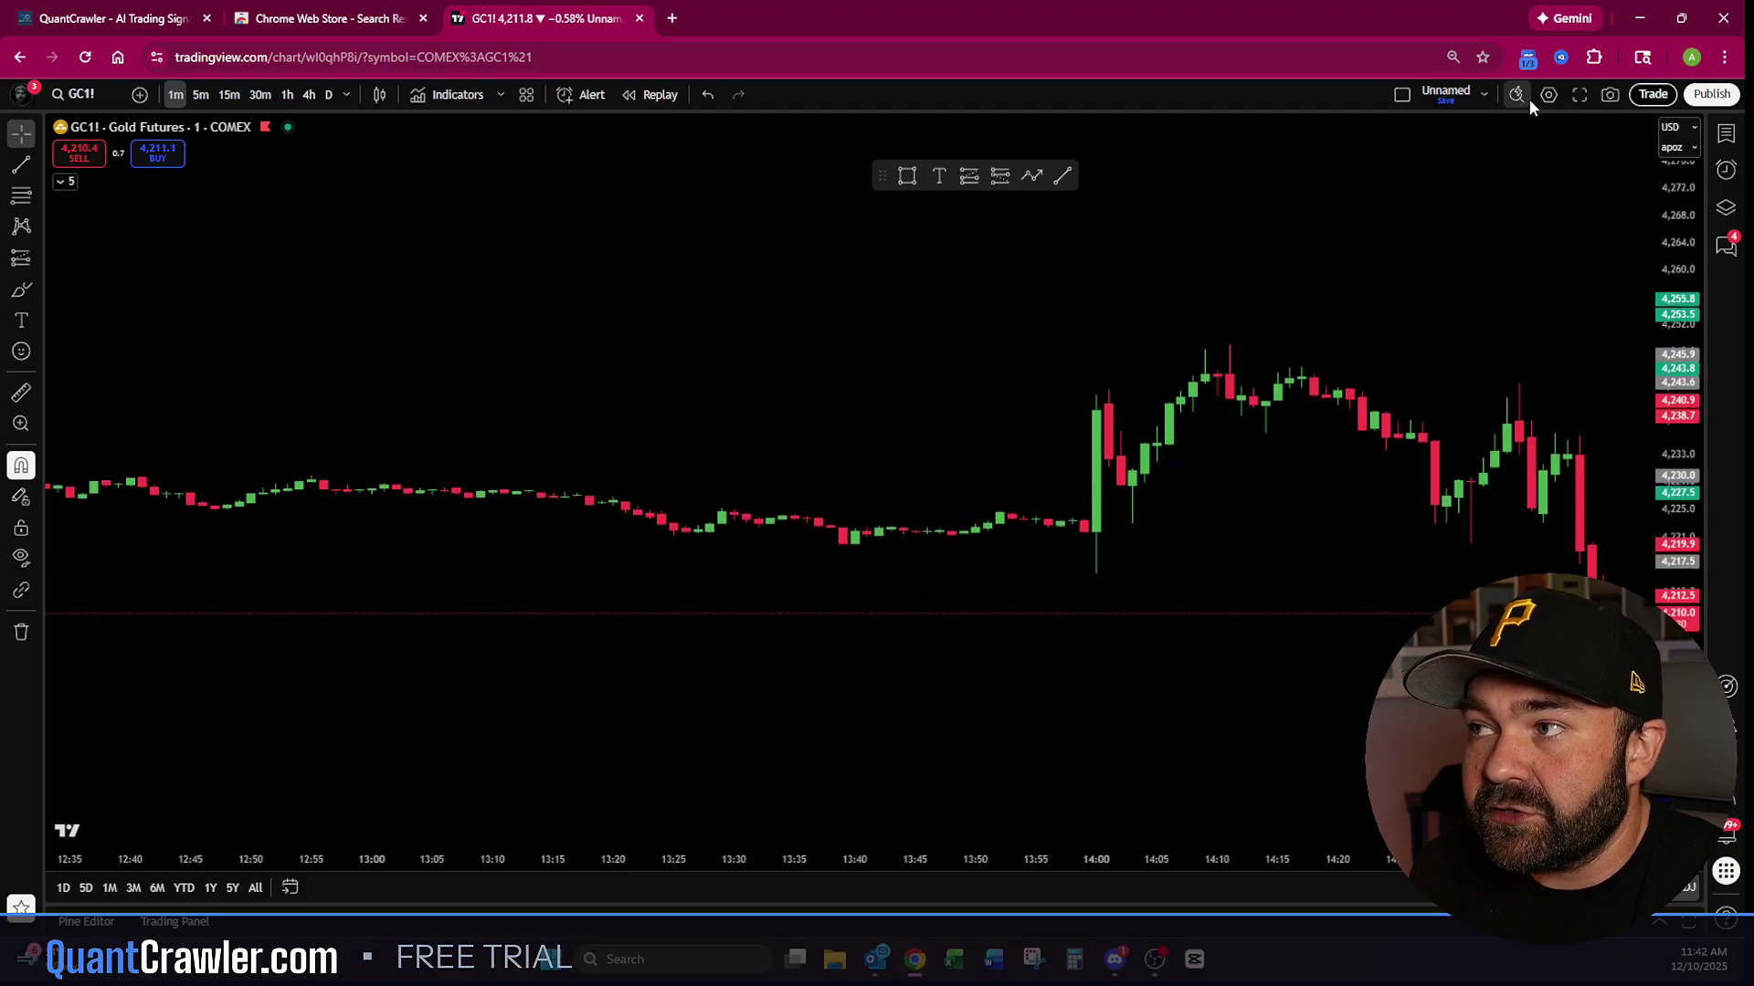
{"action": "left_click", "coordinate": [1528, 58]}
{"action": "left_click", "coordinate": [1388, 443]}
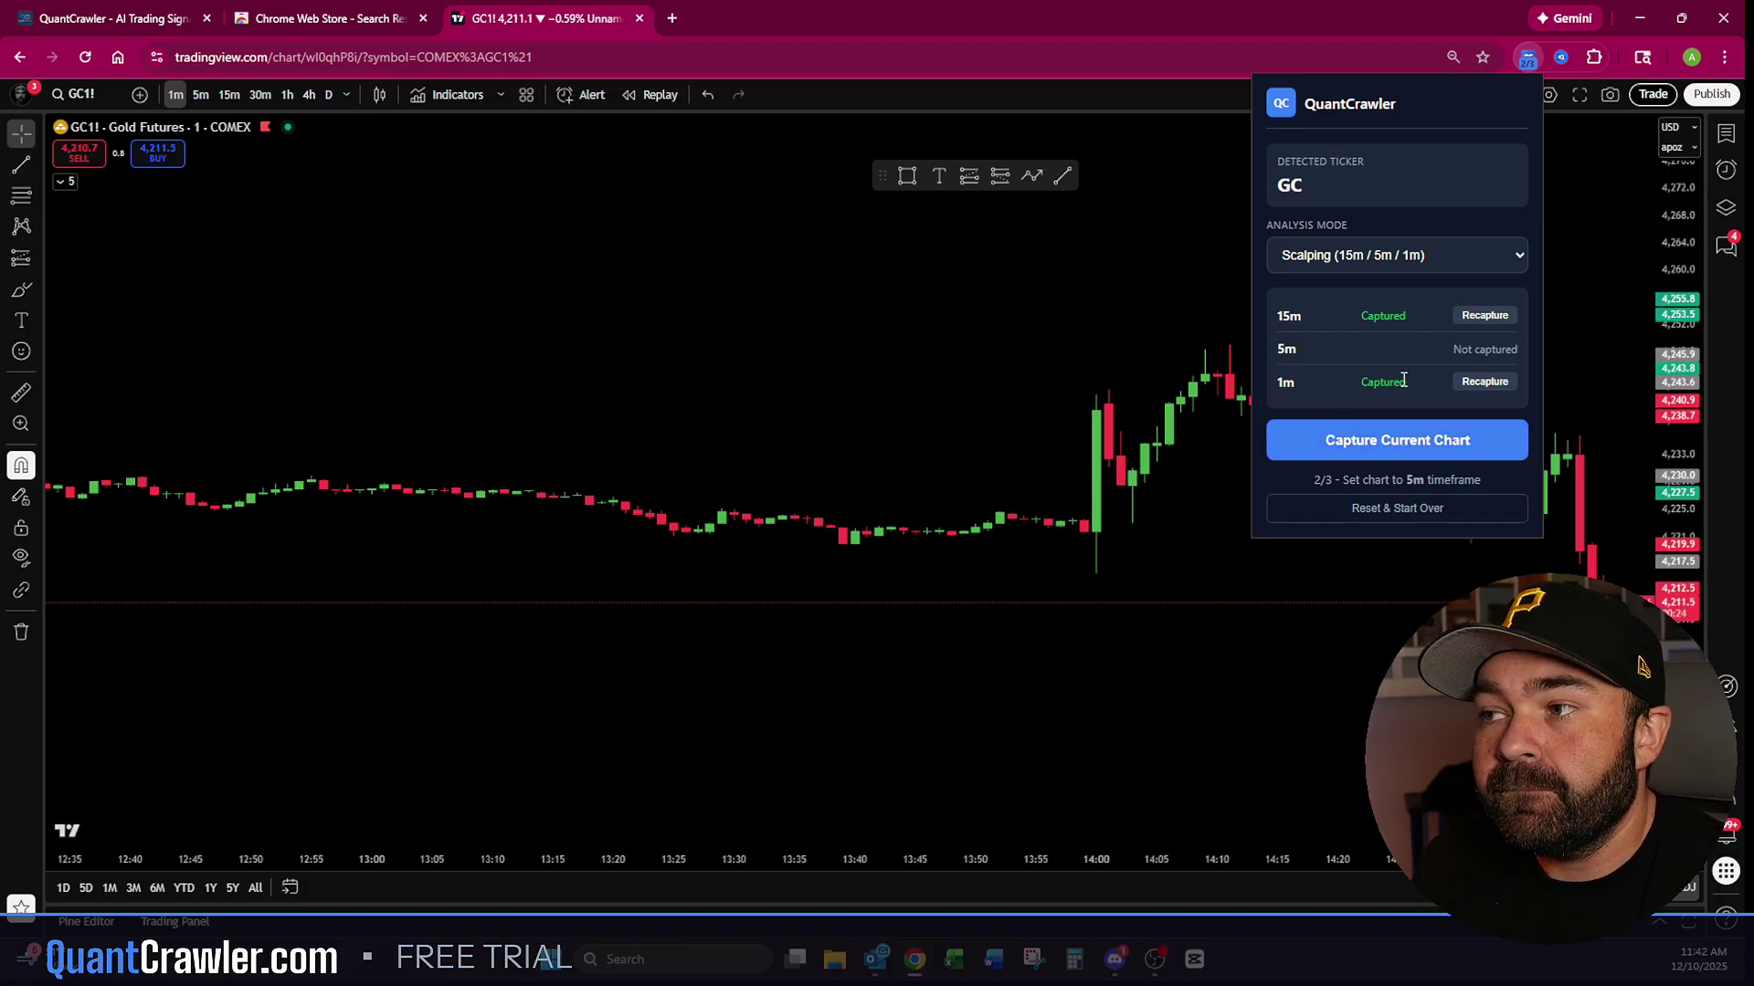
{"action": "left_click", "coordinate": [200, 94]}
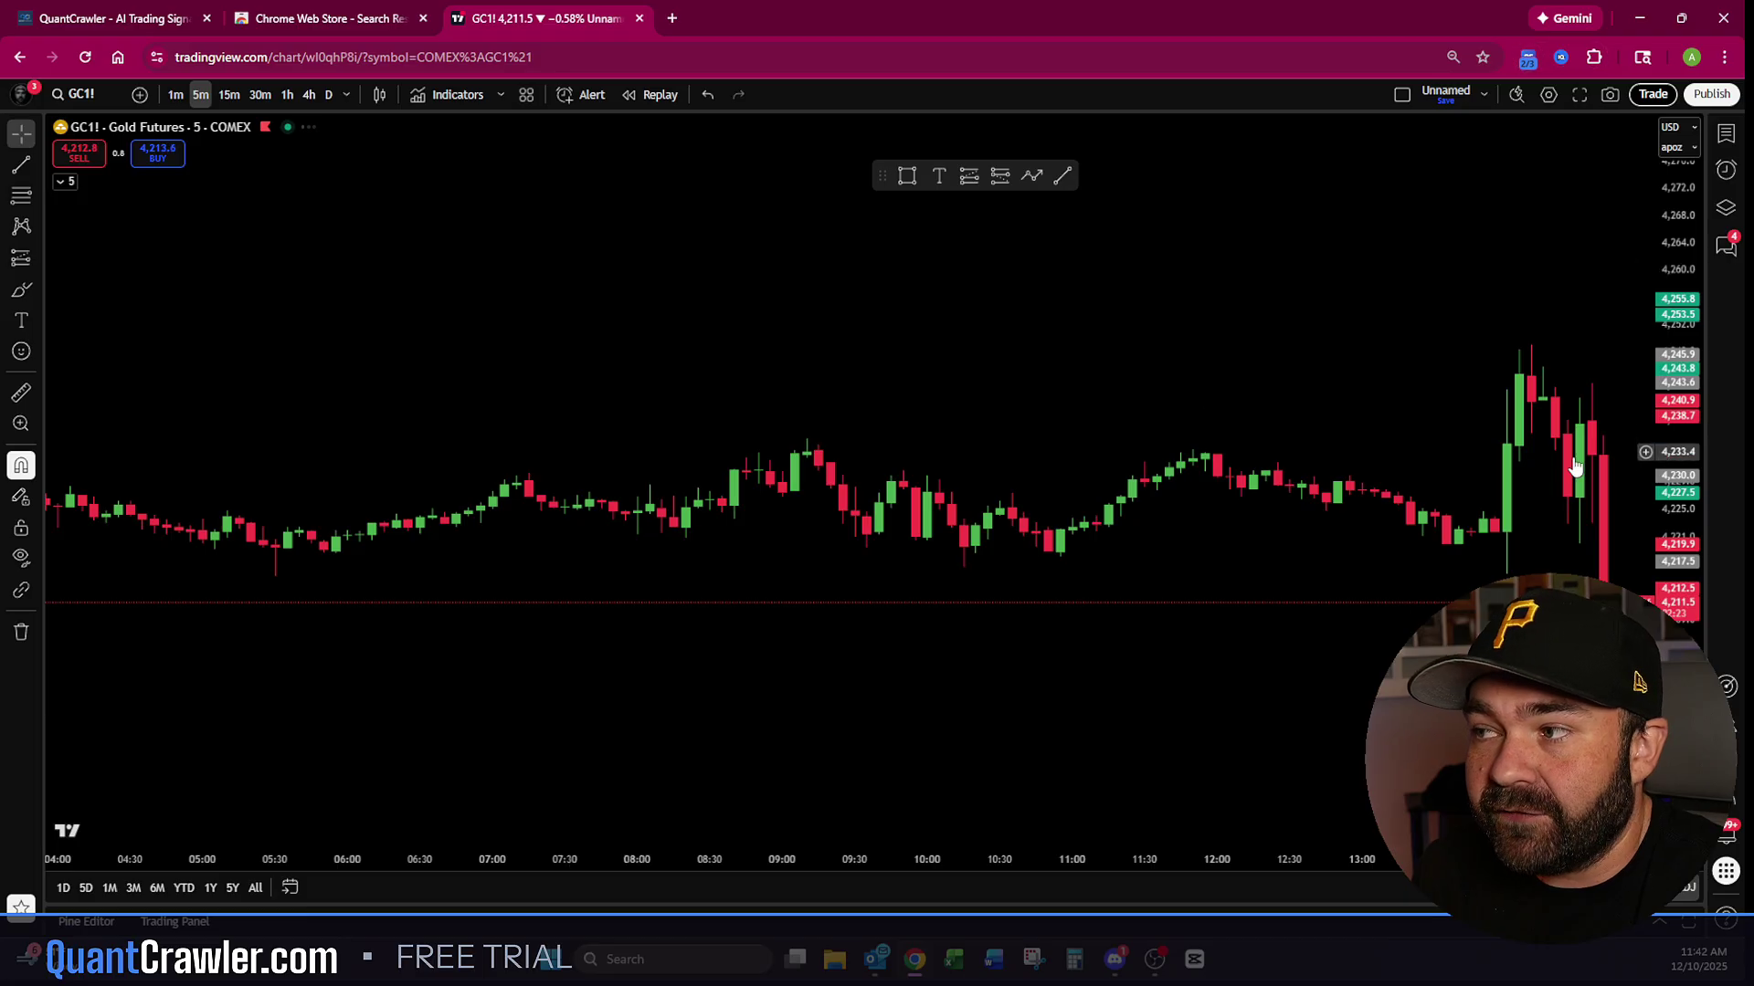
{"action": "left_click", "coordinate": [1527, 62]}
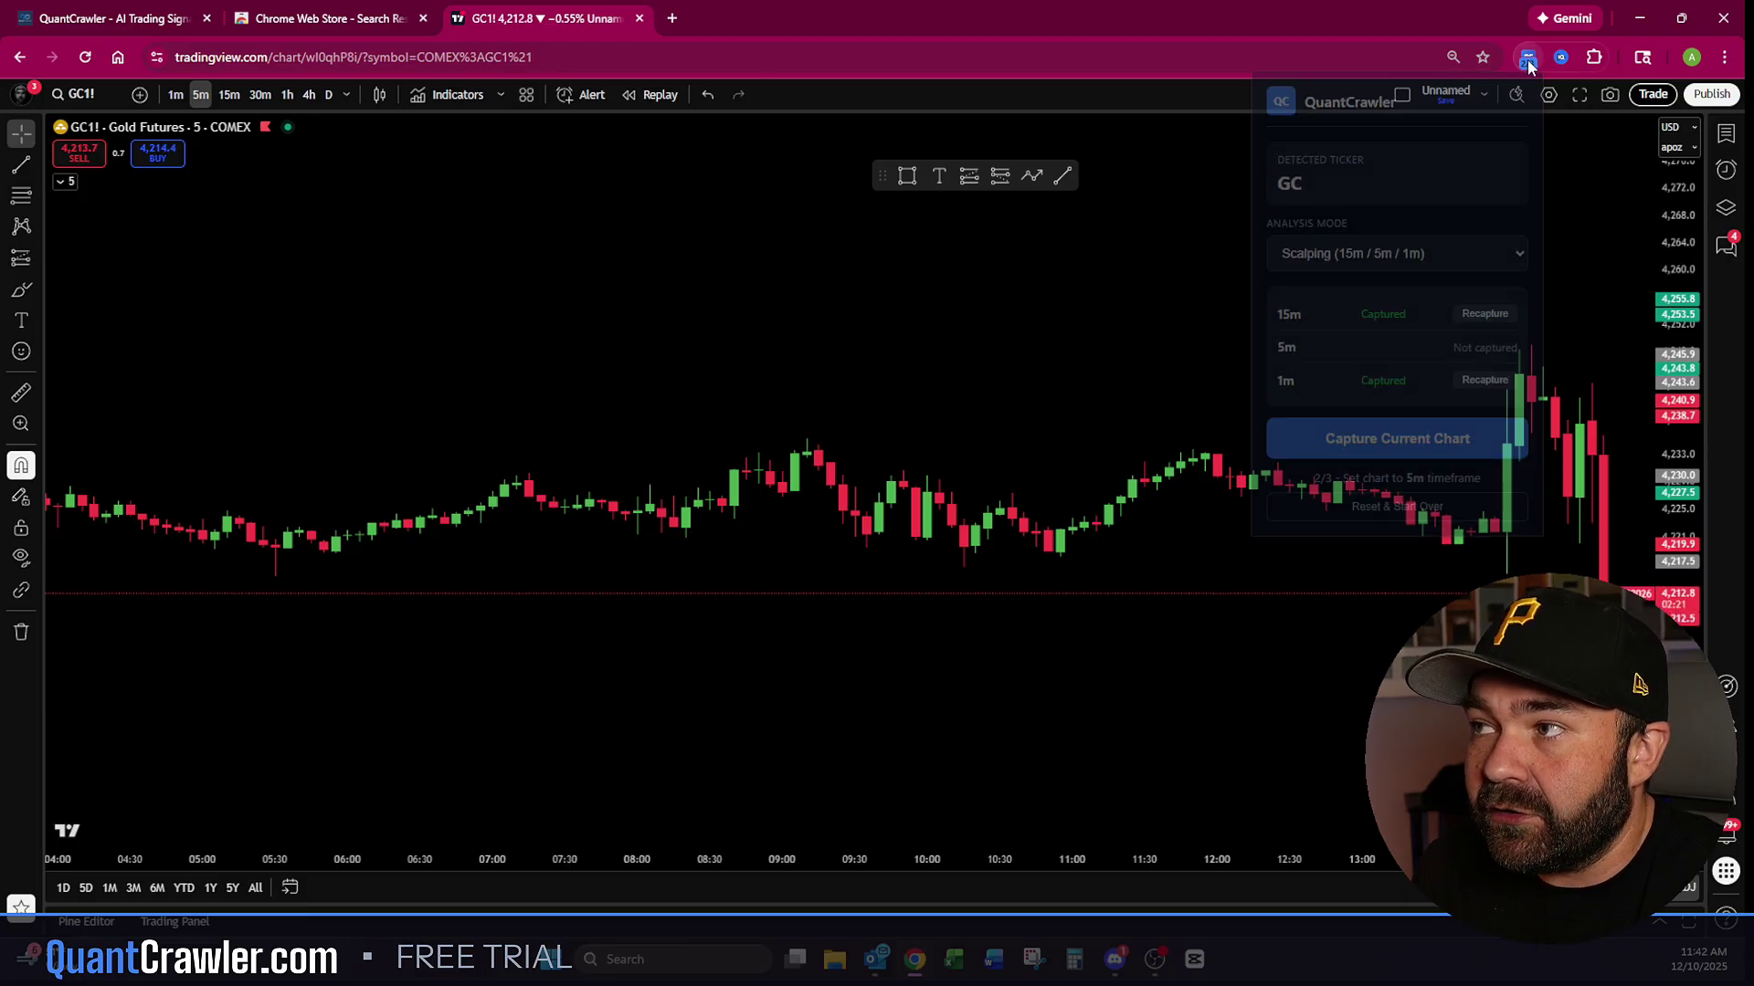
Step: Capture the 5m chart, accept the Futures disclaimer and review the GC SHORT at 4213.6
{"action": "left_click", "coordinate": [1407, 439]}
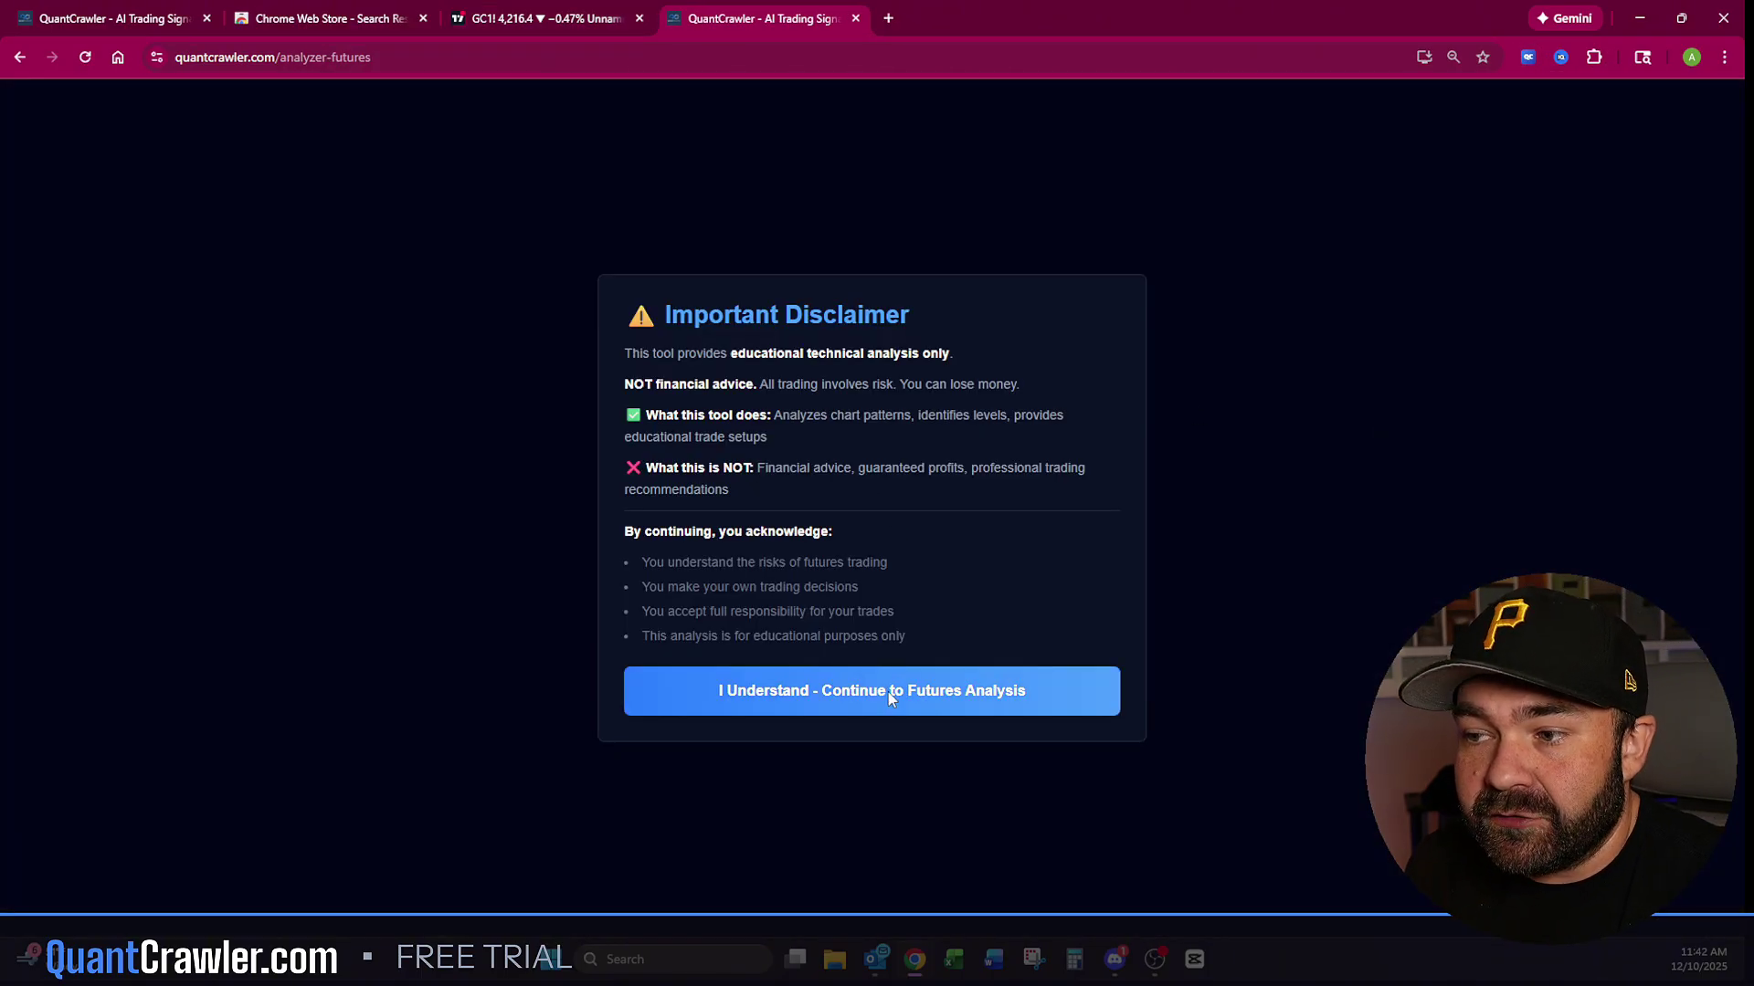
{"action": "left_click", "coordinate": [888, 693]}
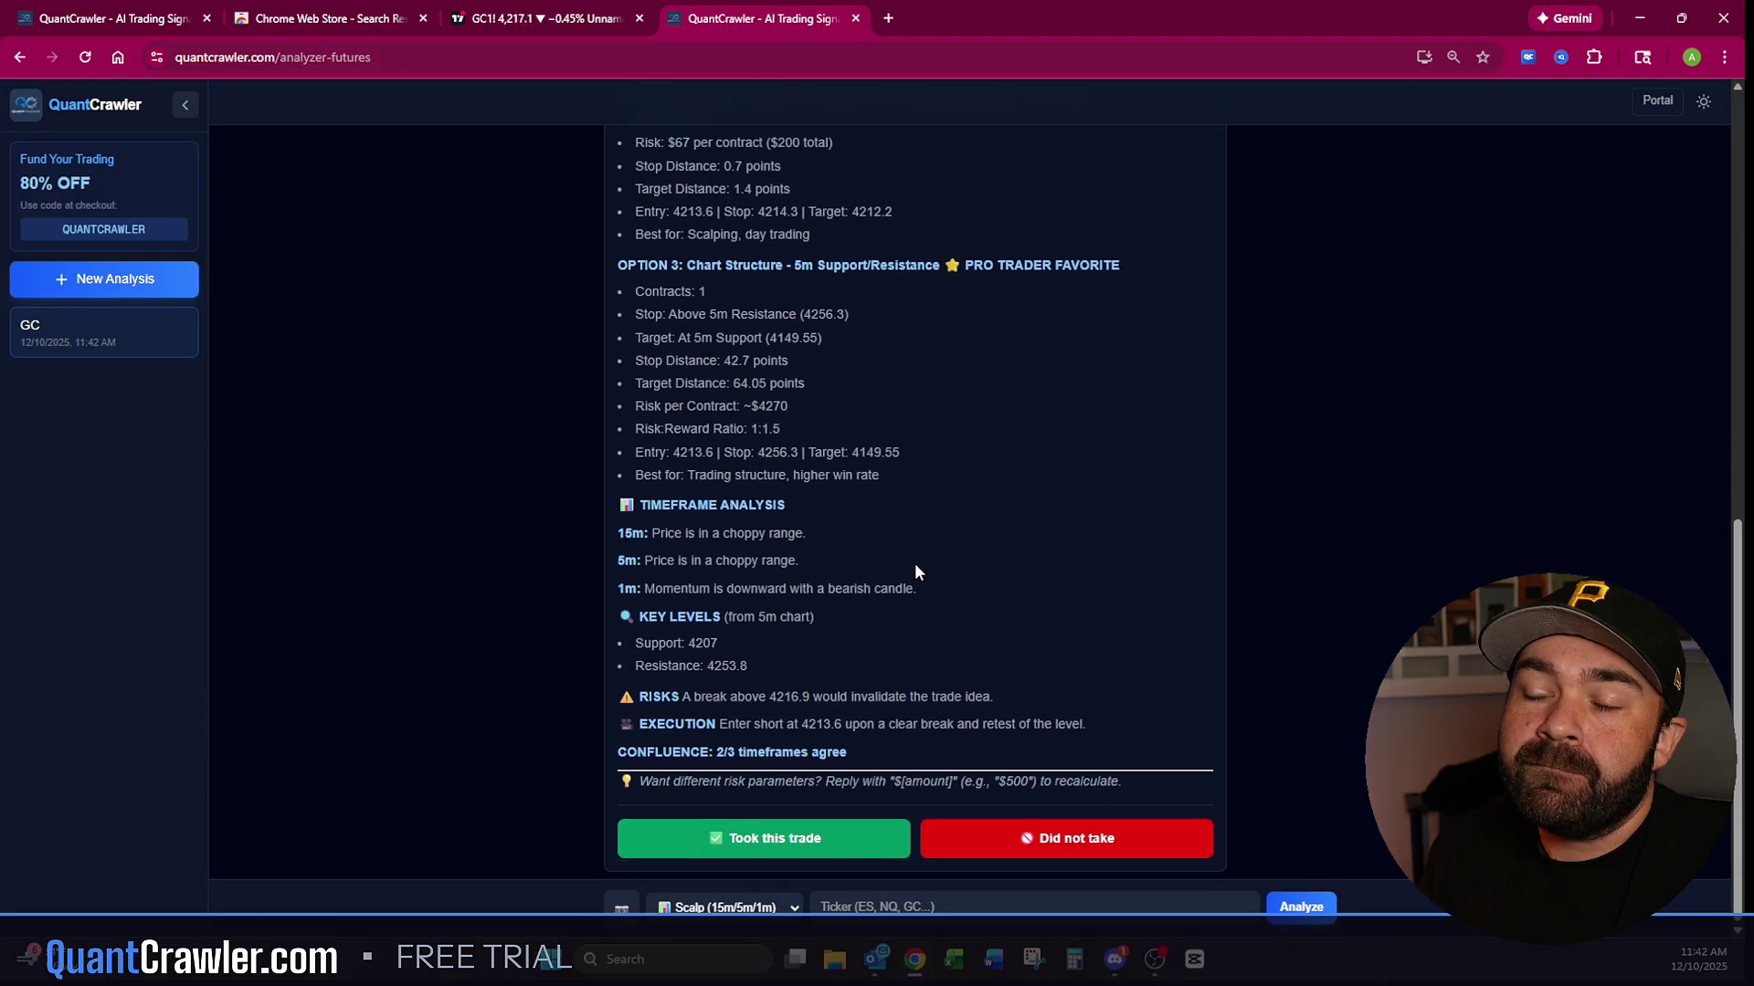
{"action": "scroll", "coordinate": [913, 563], "scroll_direction": "up", "scroll_amount": 4}
{"action": "scroll", "coordinate": [755, 252], "scroll_direction": "up", "scroll_amount": 1}
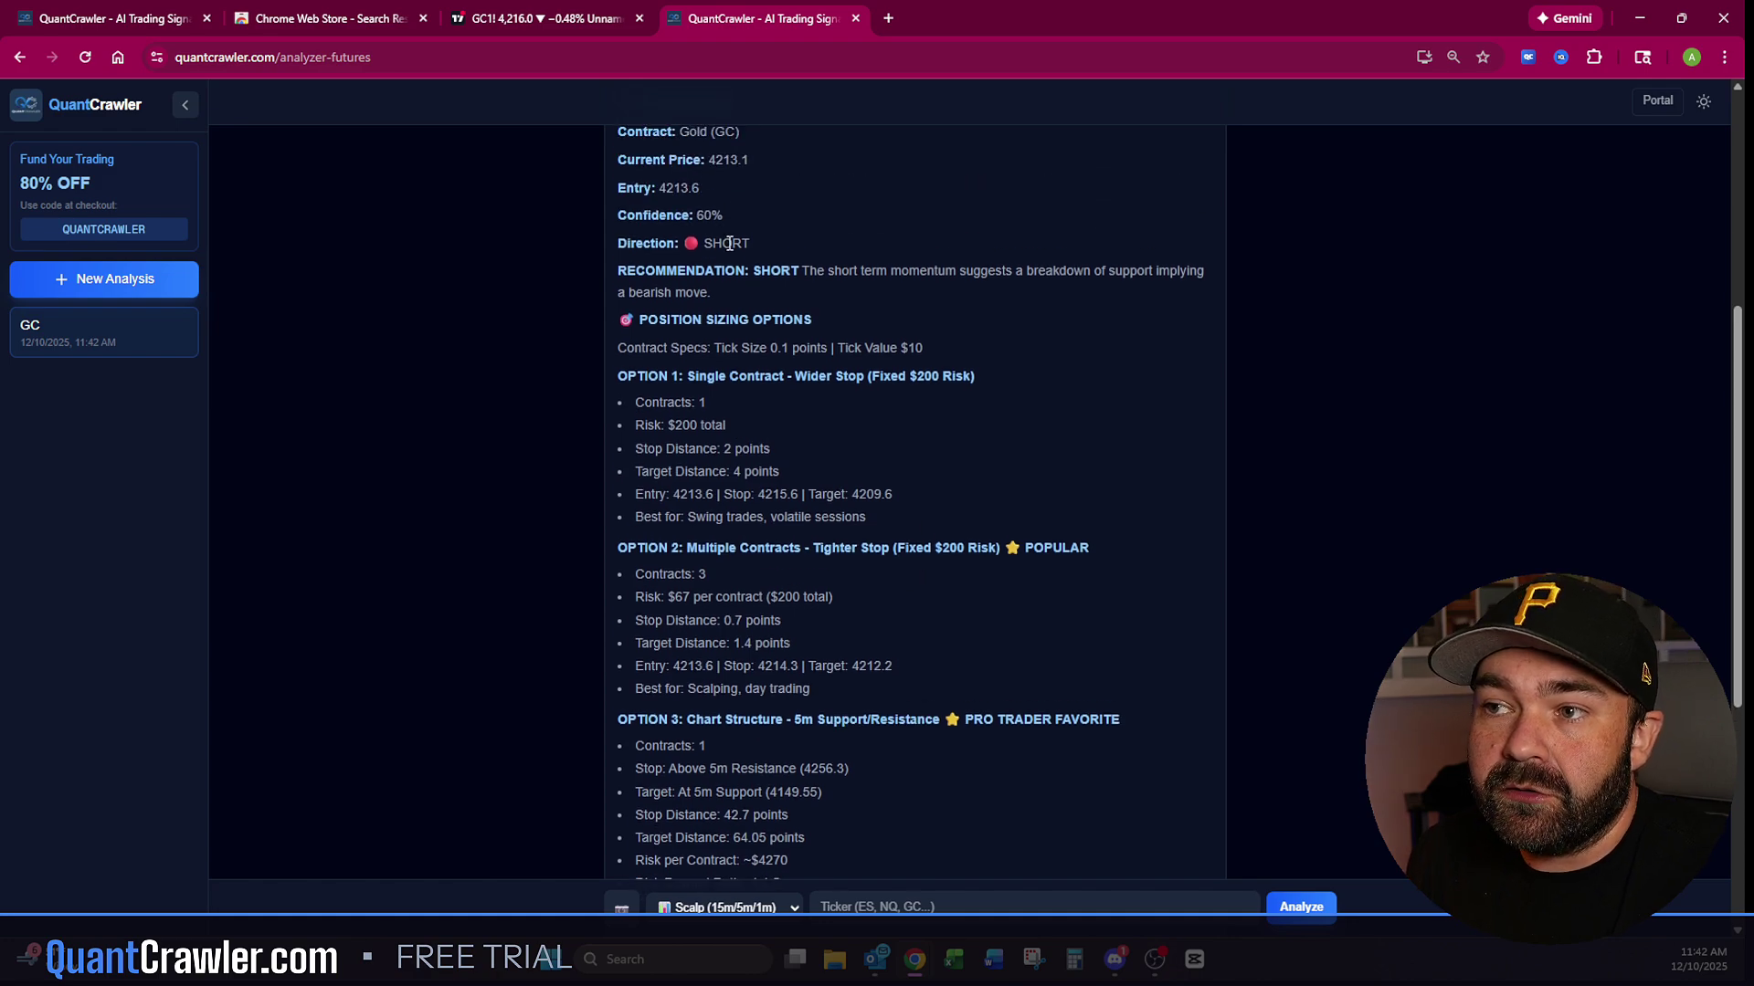
{"action": "left_click", "coordinate": [512, 18]}
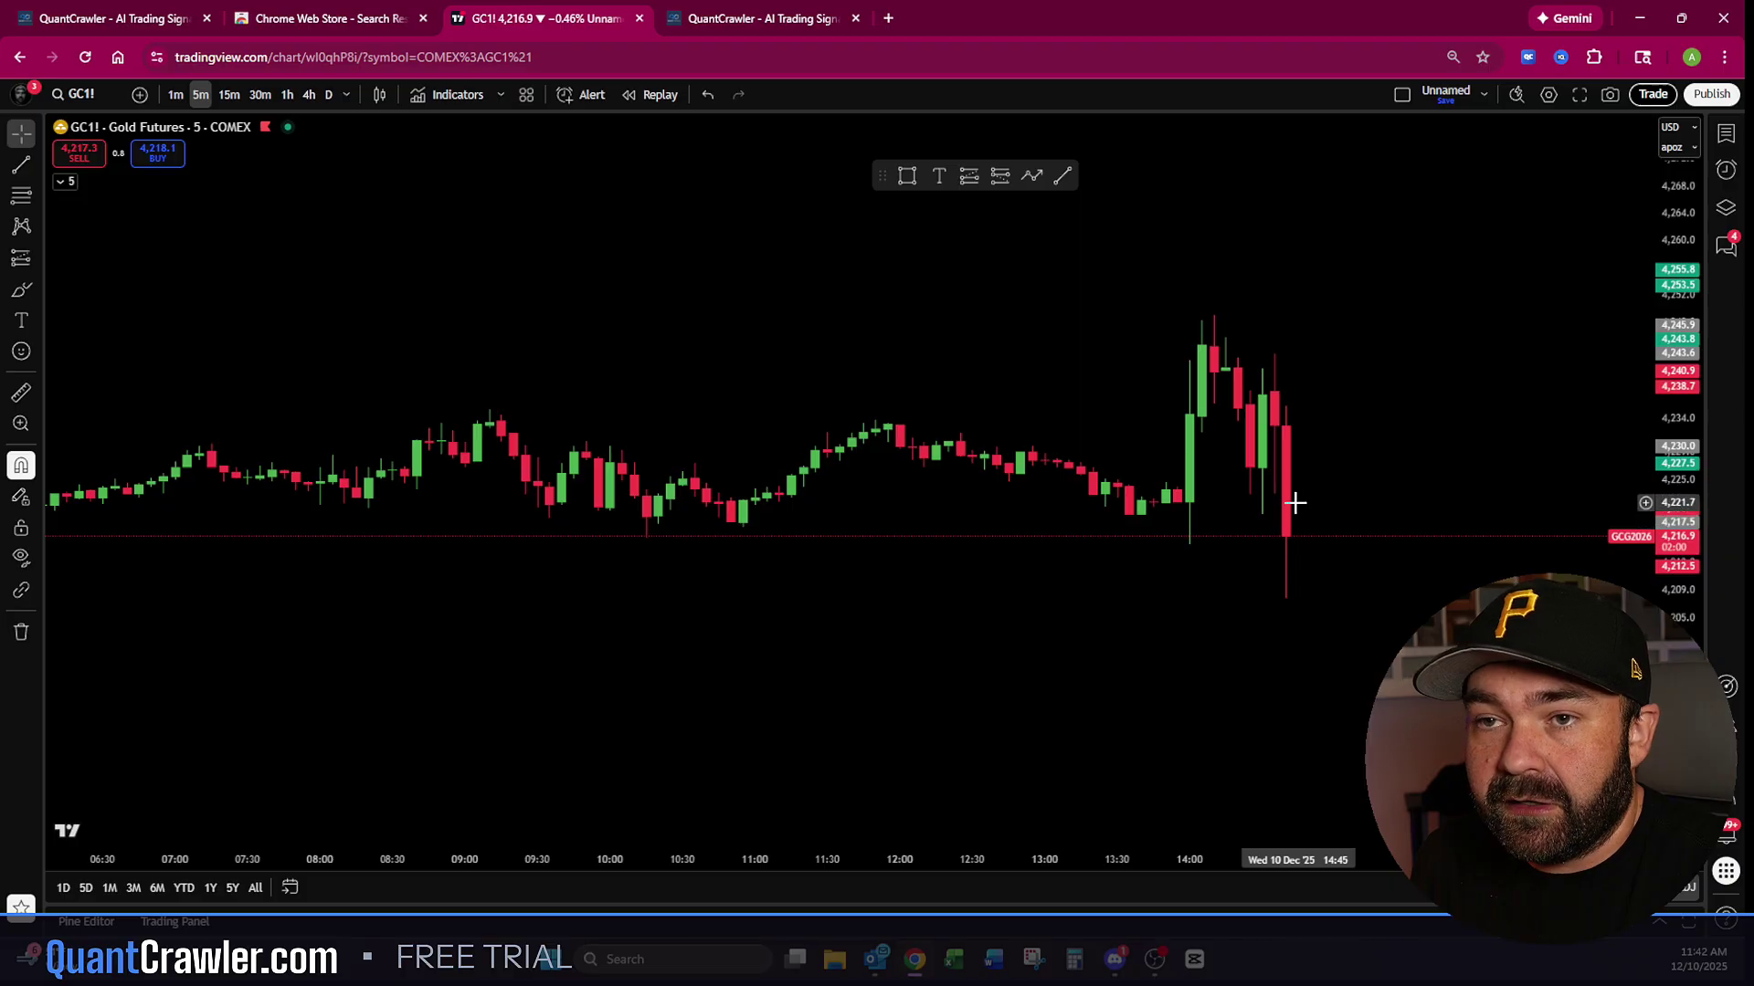
{"action": "left_click", "coordinate": [775, 20]}
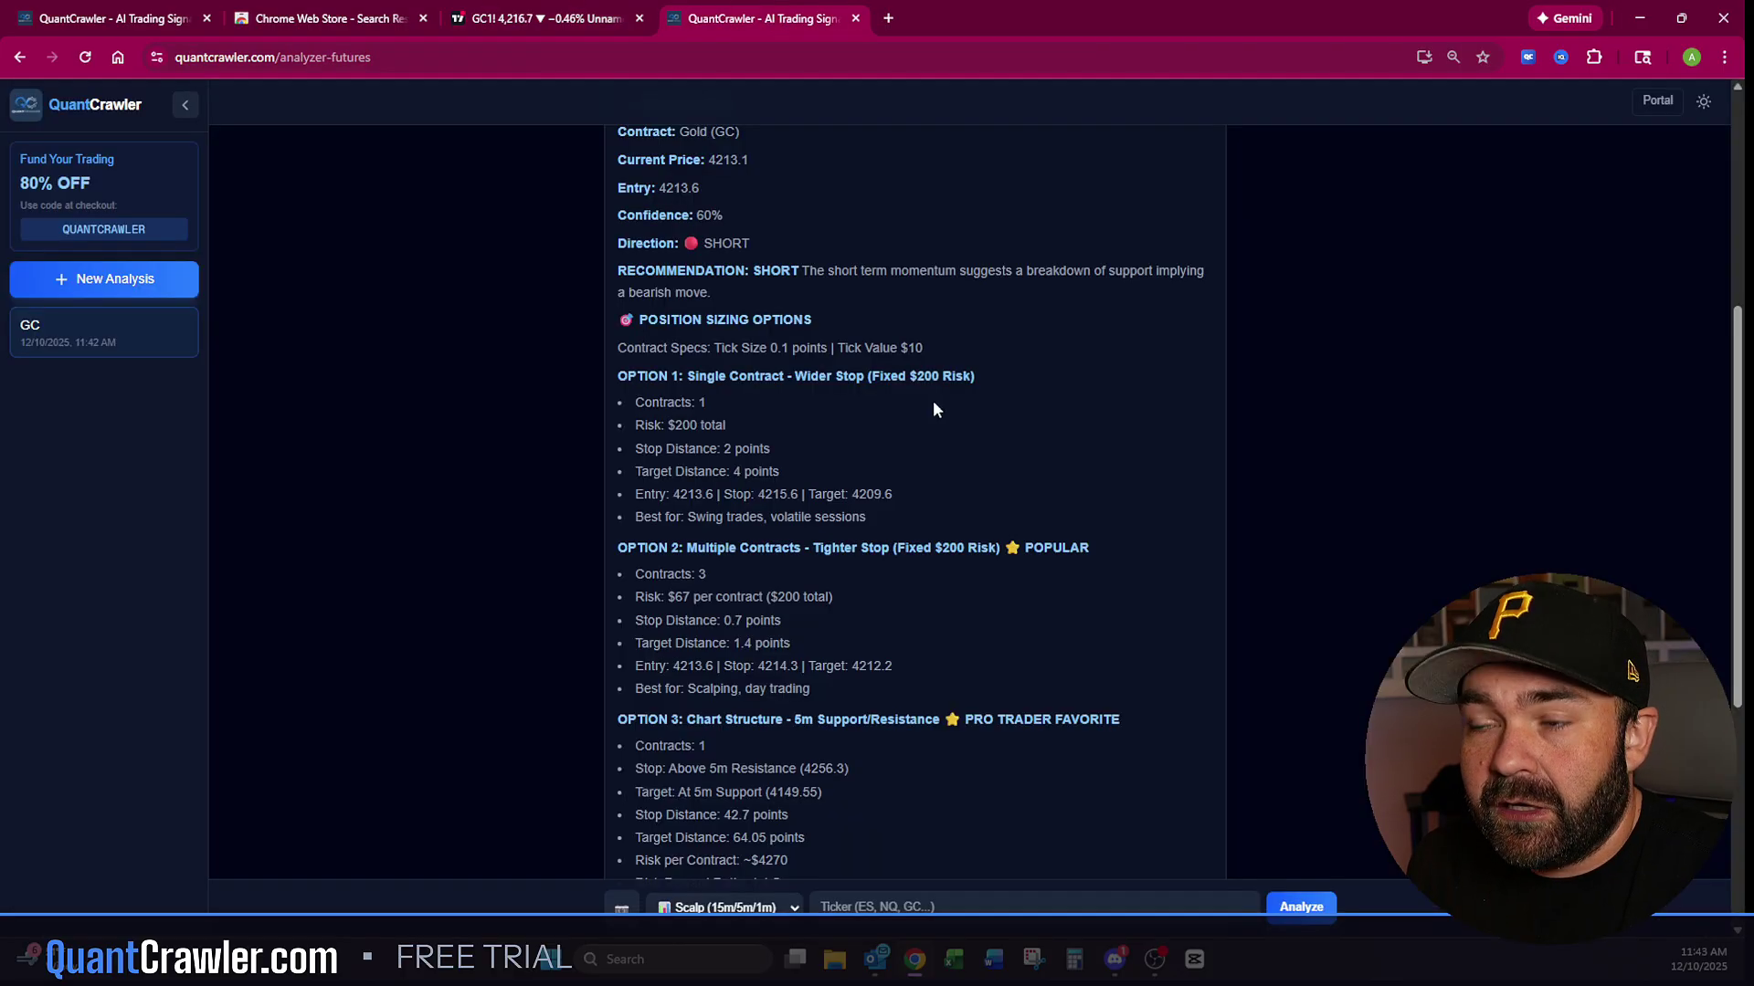
{"action": "scroll", "coordinate": [987, 461], "scroll_direction": "up", "scroll_amount": 2}
{"action": "scroll", "coordinate": [988, 476], "scroll_direction": "up", "scroll_amount": 1}
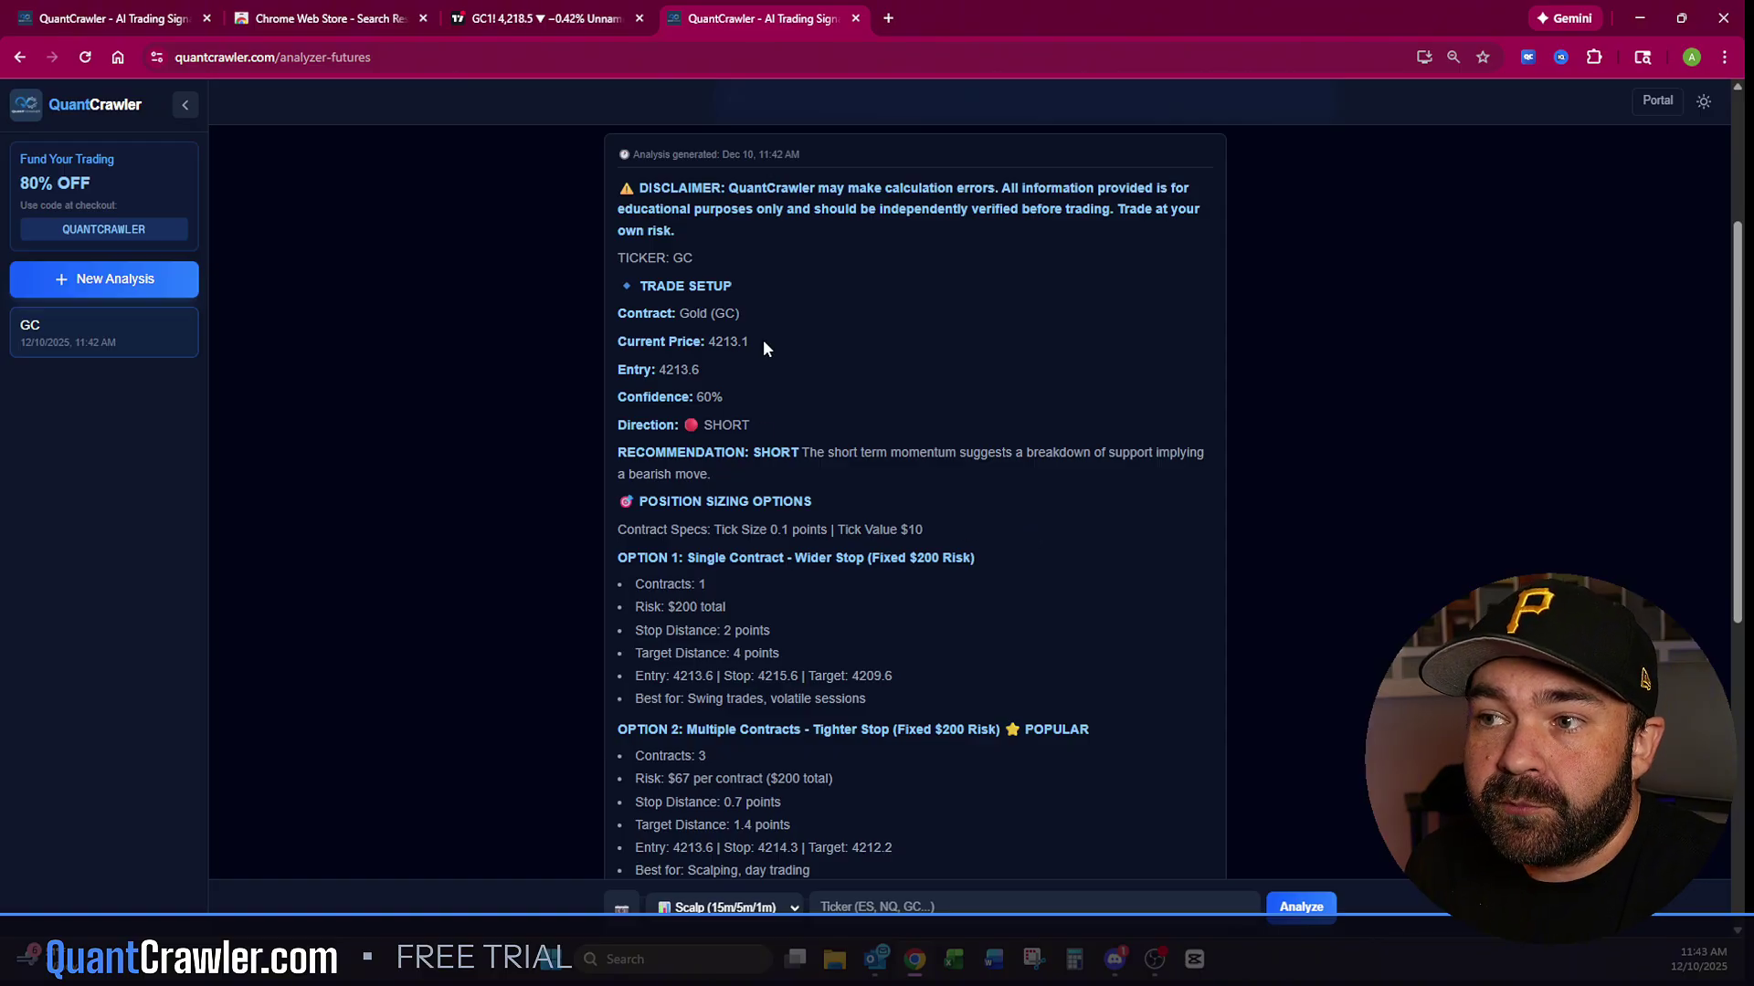
Step: Switch the gold chart to 1-minute candles and read the GC analysis down to its trade outcomes
{"action": "left_click", "coordinate": [526, 19]}
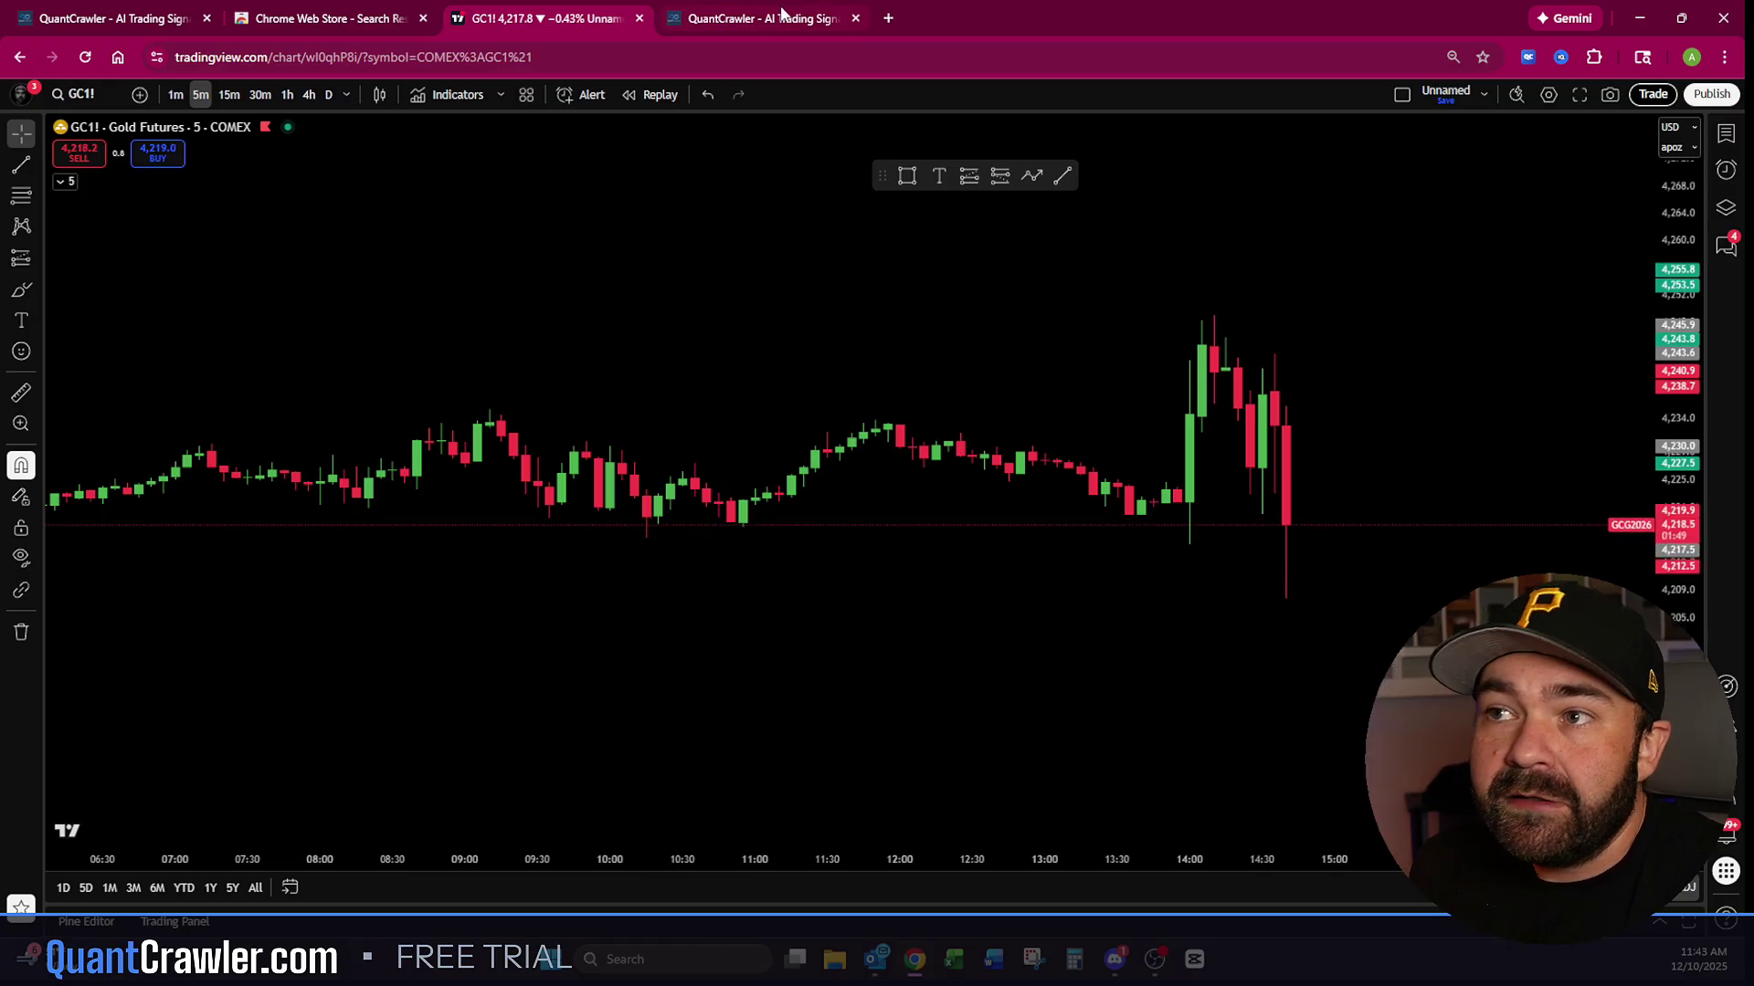
{"action": "left_click", "coordinate": [174, 94]}
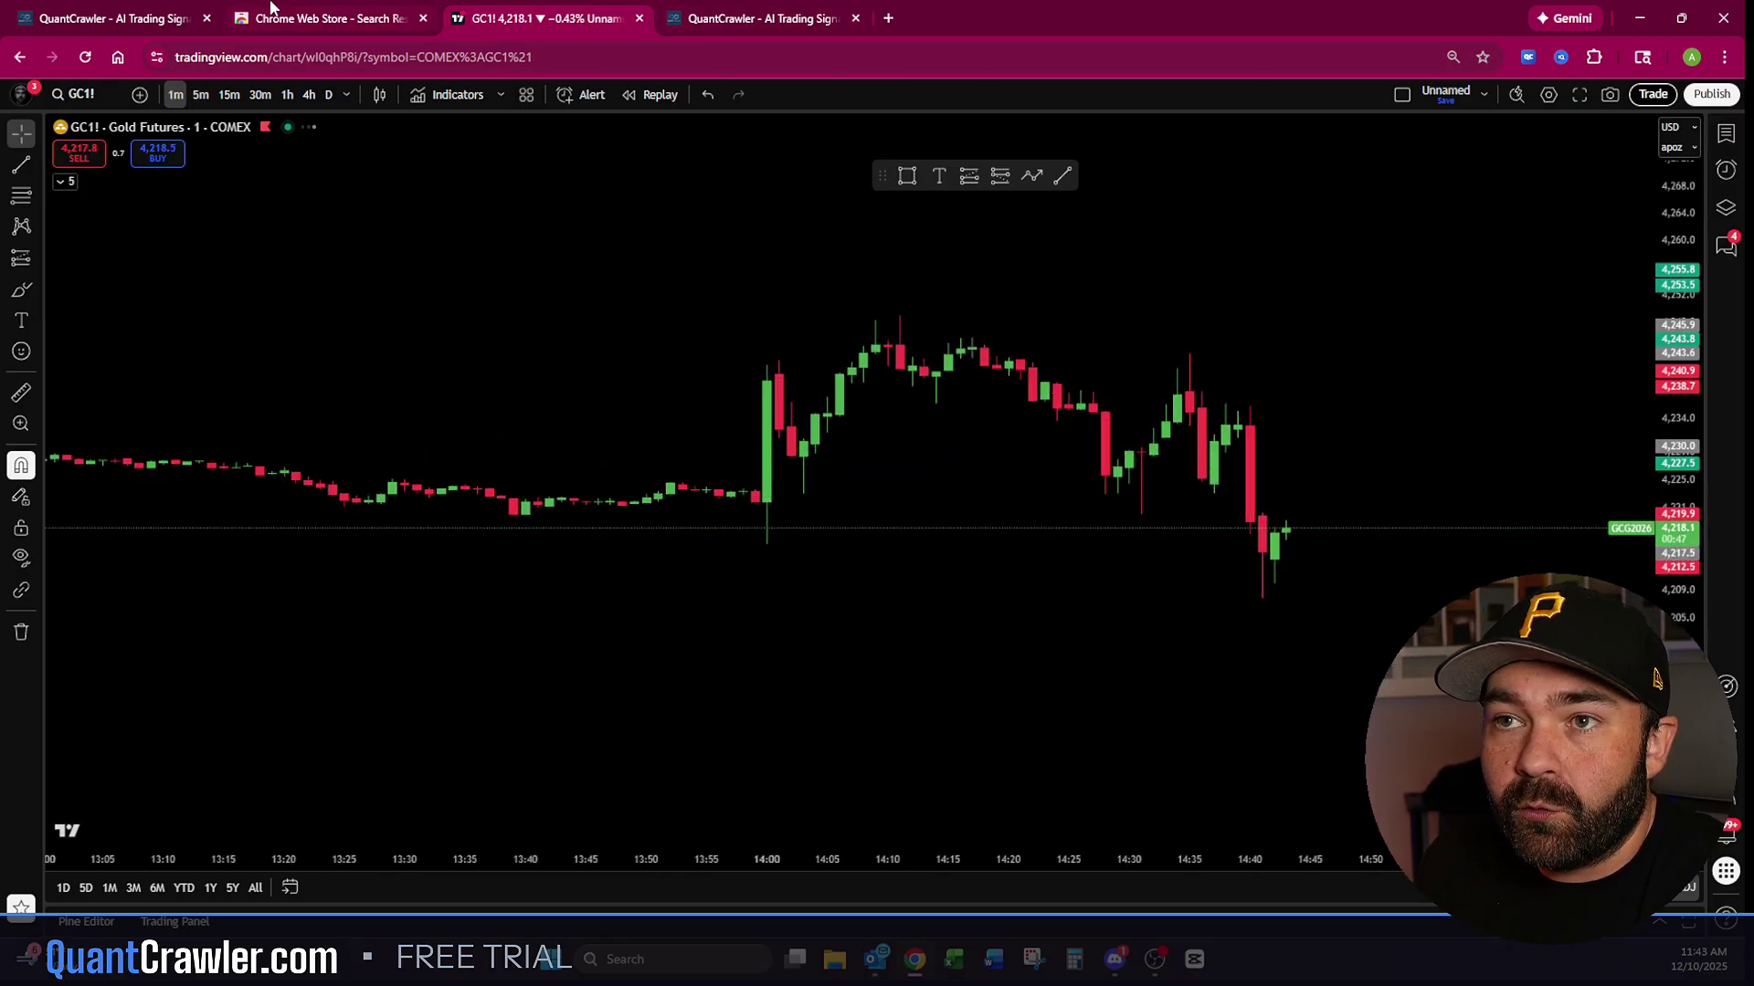
{"action": "left_click", "coordinate": [755, 18]}
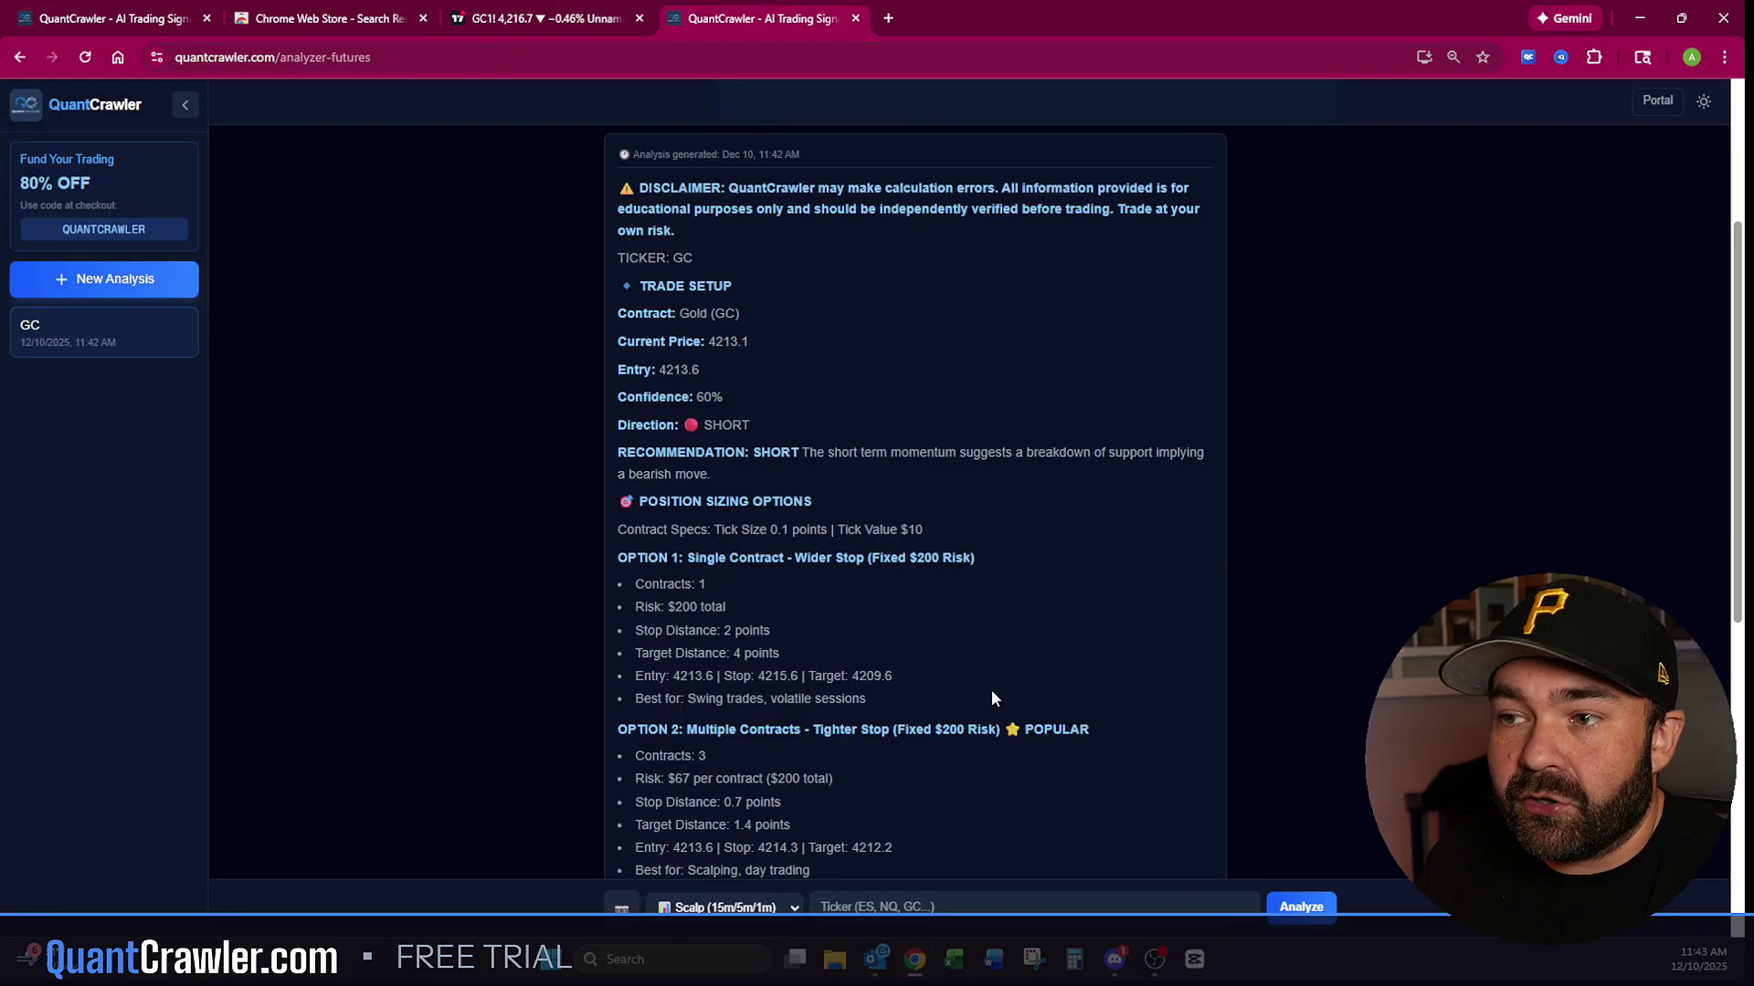
{"action": "scroll", "coordinate": [949, 726], "scroll_direction": "down", "scroll_amount": 7}
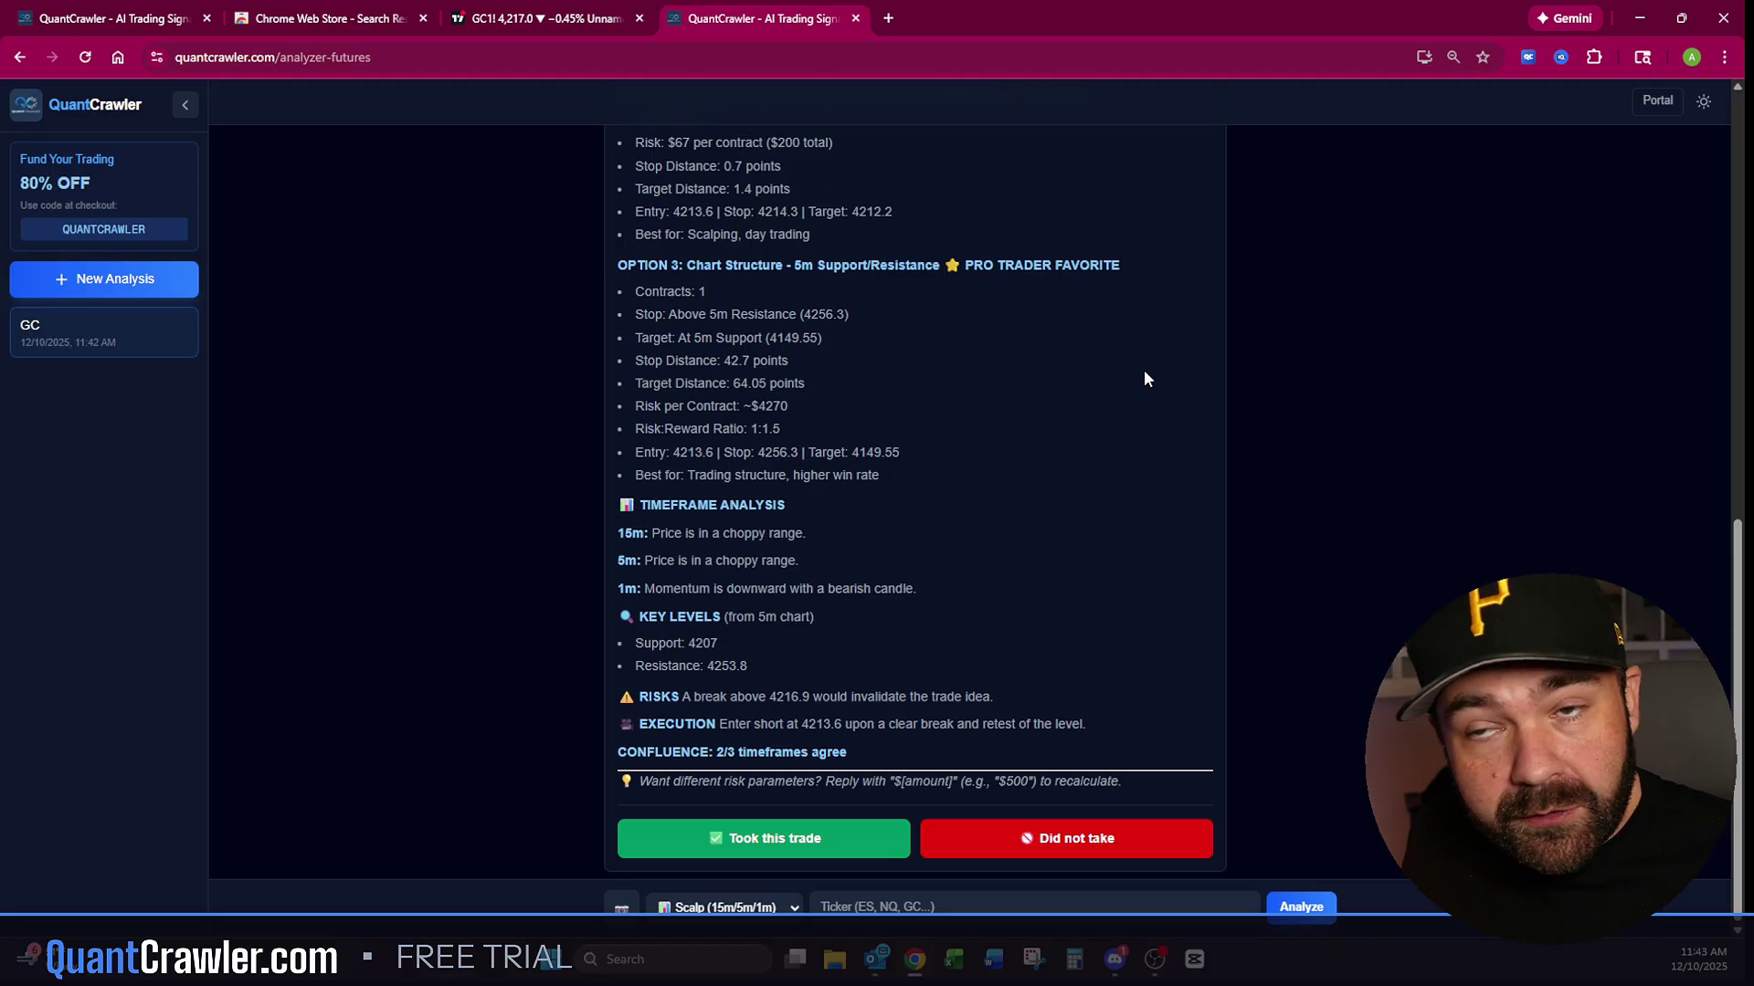
{"action": "left_click", "coordinate": [1527, 59]}
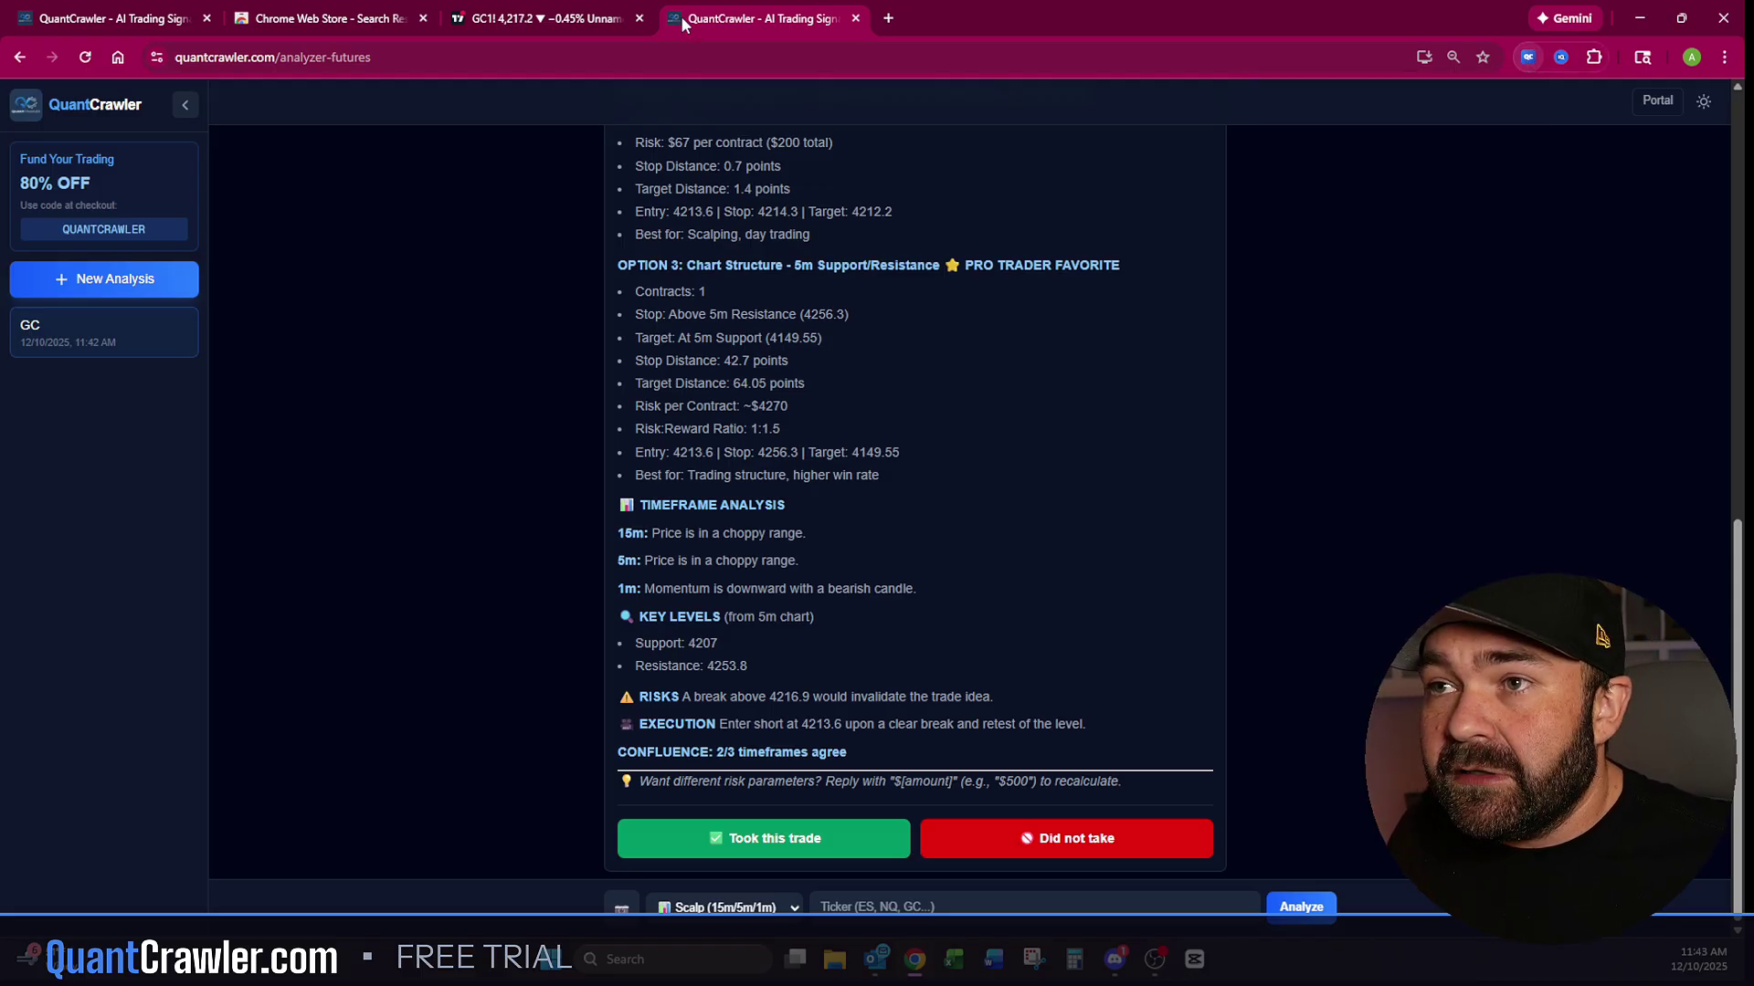
{"action": "left_click", "coordinate": [585, 19]}
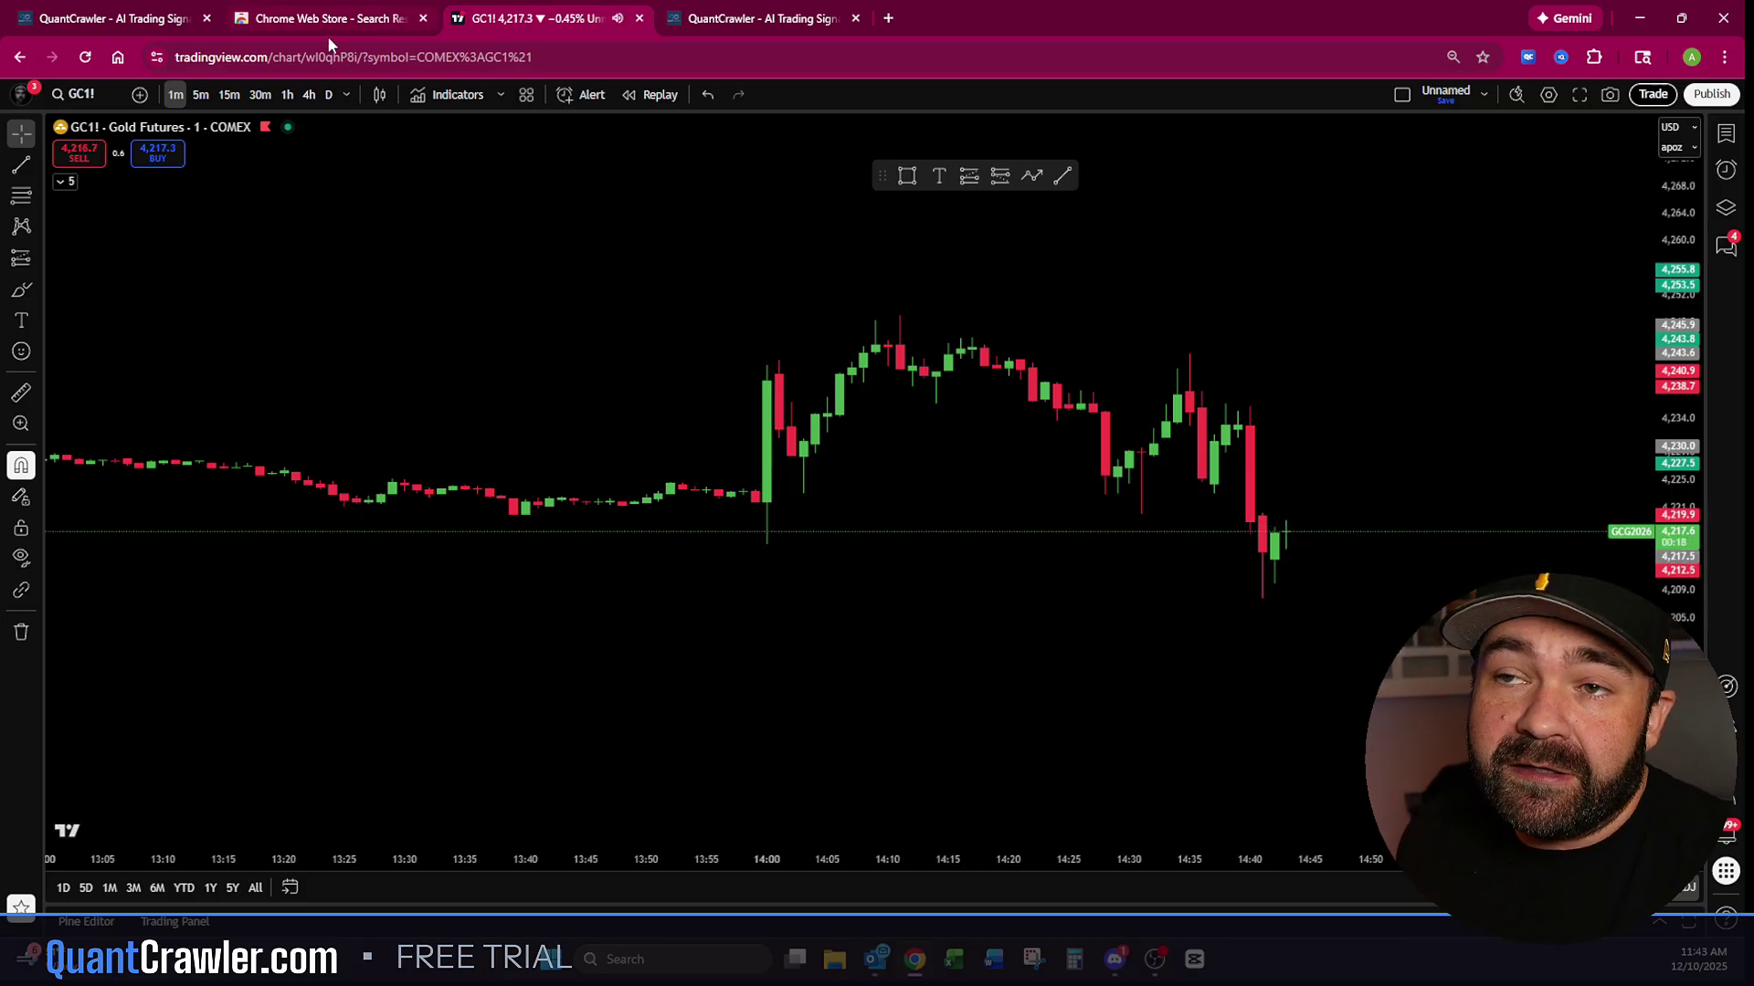
Step: Check the capture panel, GC1! gold chart and trade analysis, then return to the QuantCrawler Portal home
{"action": "left_click", "coordinate": [1527, 57]}
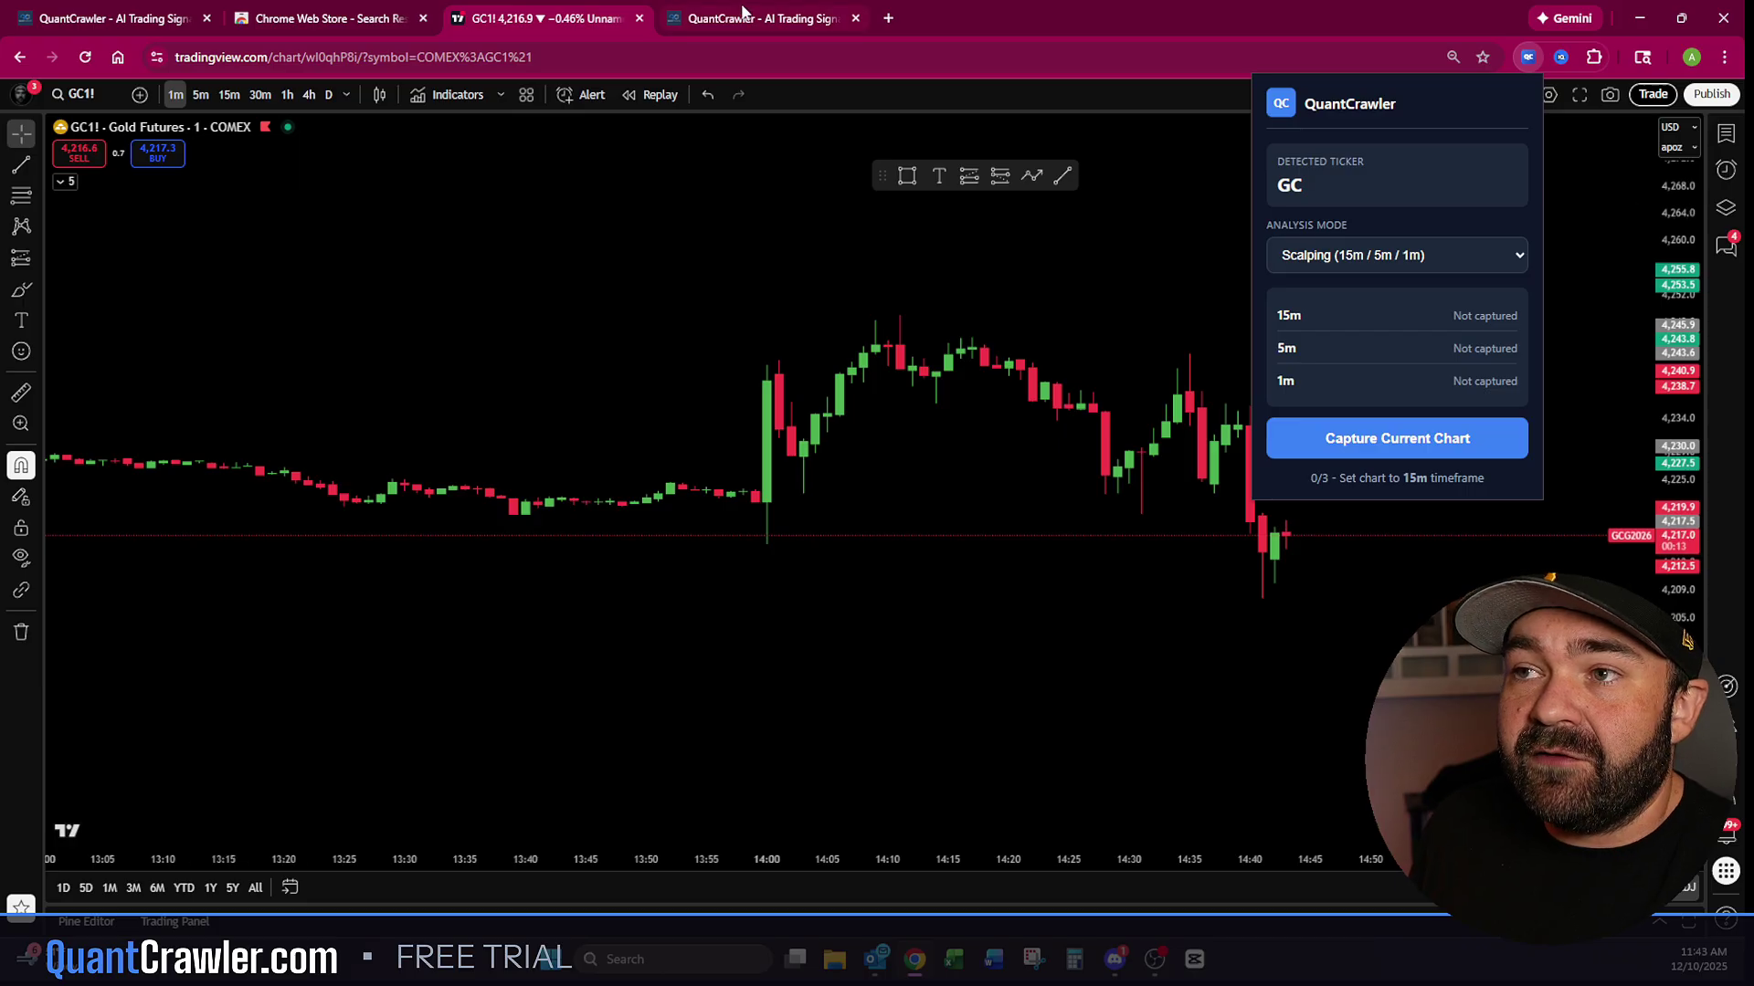
{"action": "left_click", "coordinate": [650, 13]}
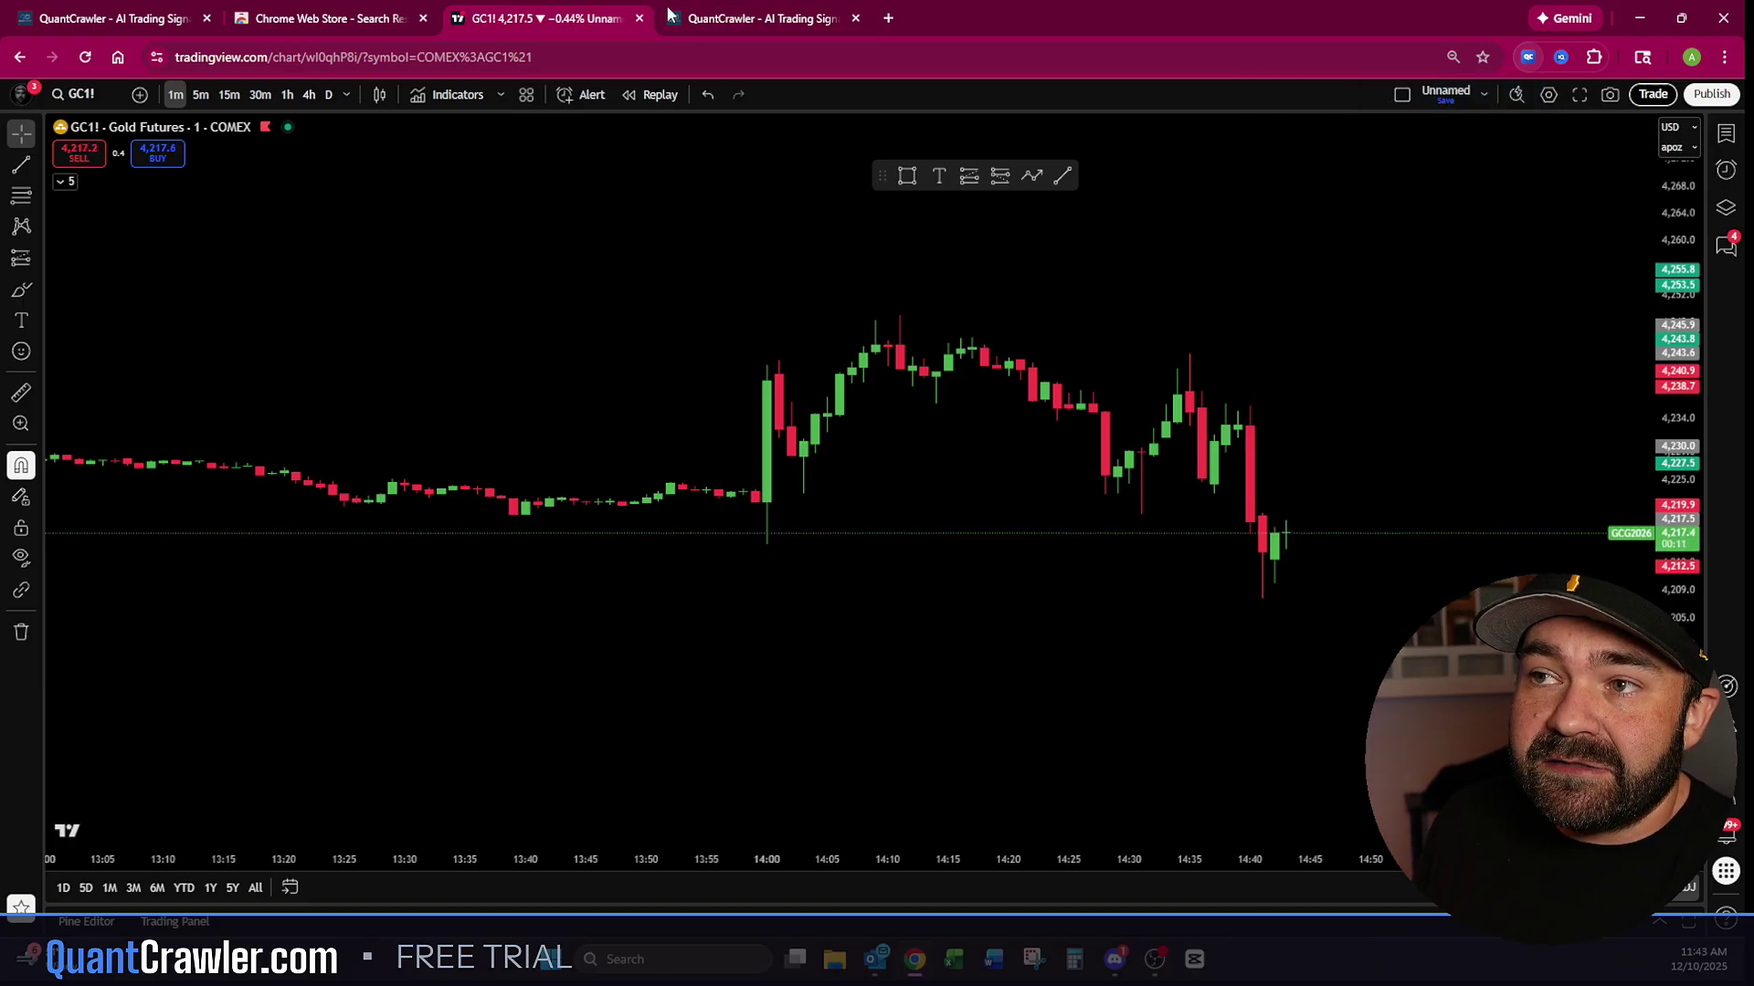
{"action": "left_click", "coordinate": [672, 16]}
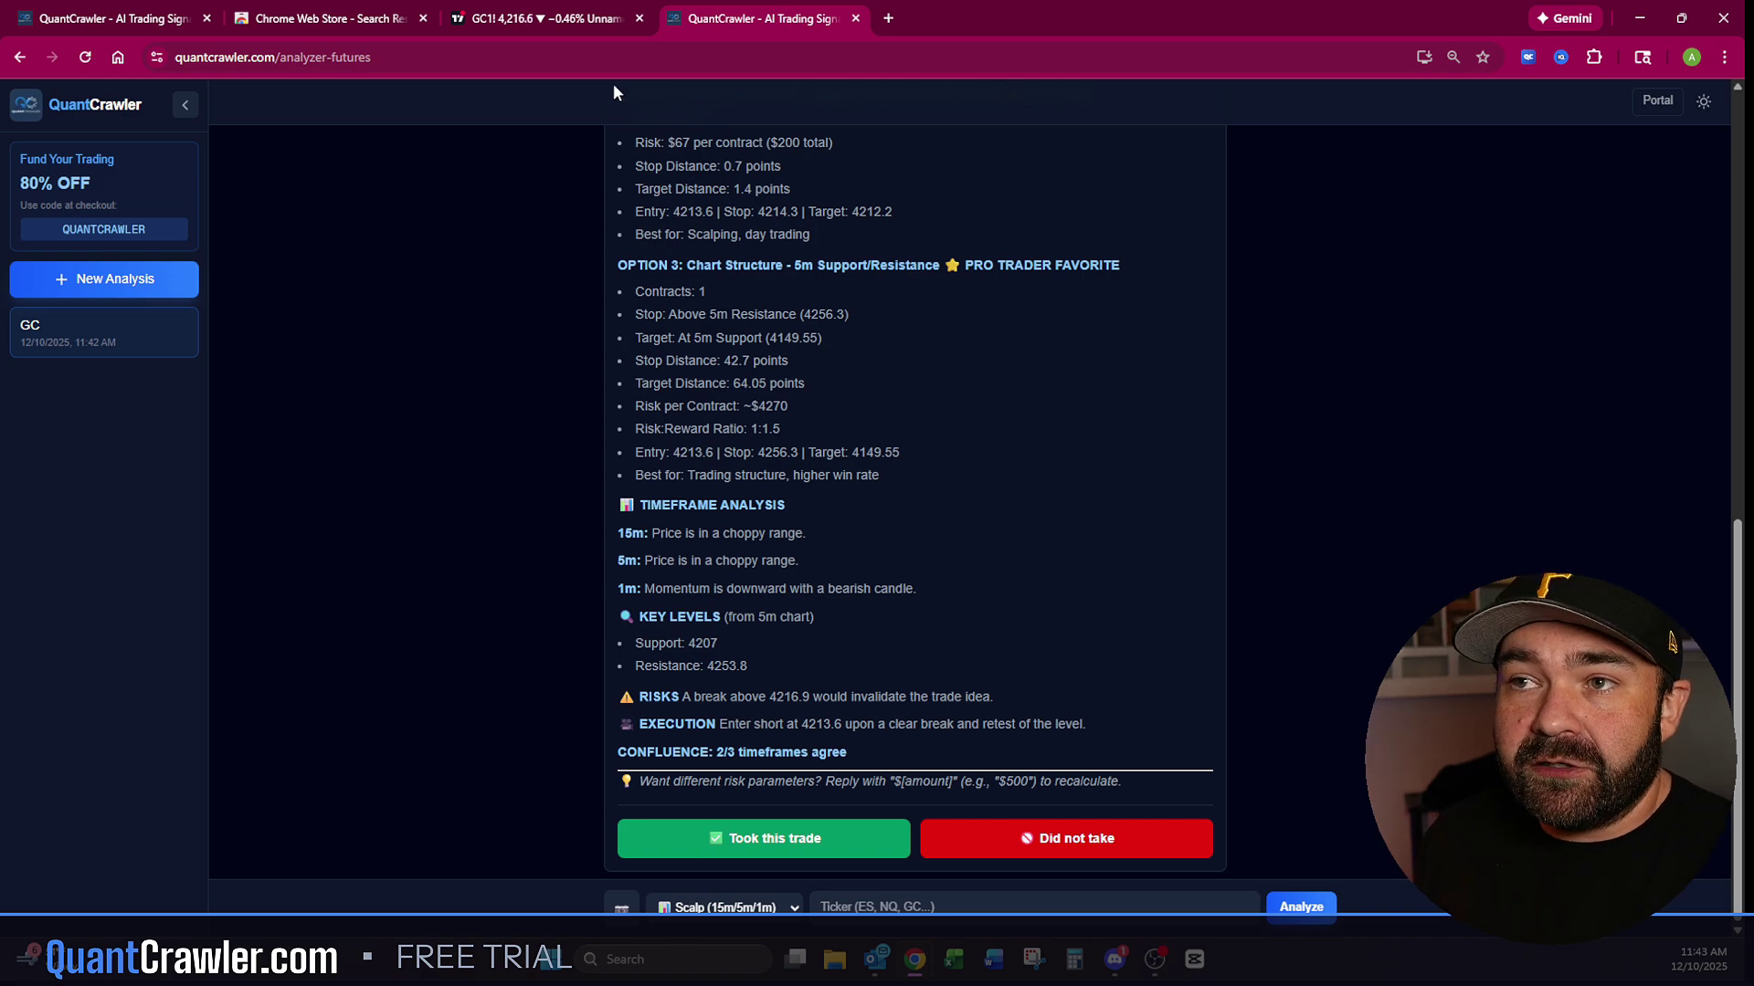
{"action": "left_click", "coordinate": [502, 33]}
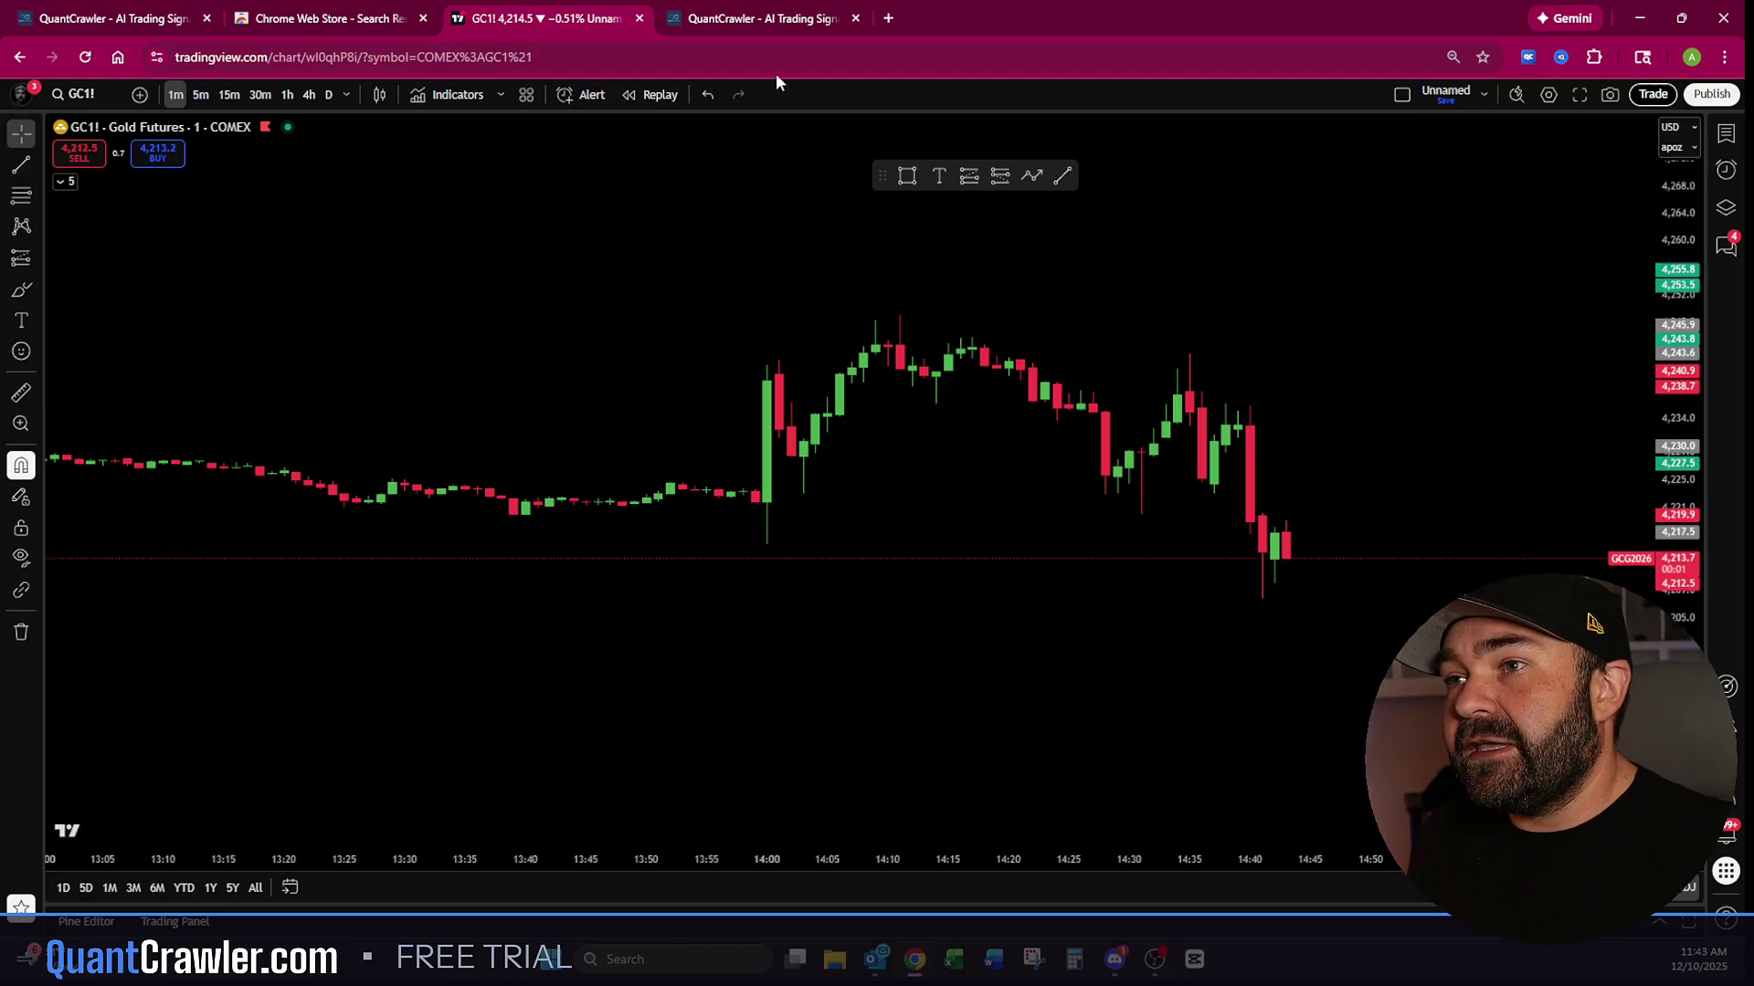
{"action": "left_click", "coordinate": [772, 16]}
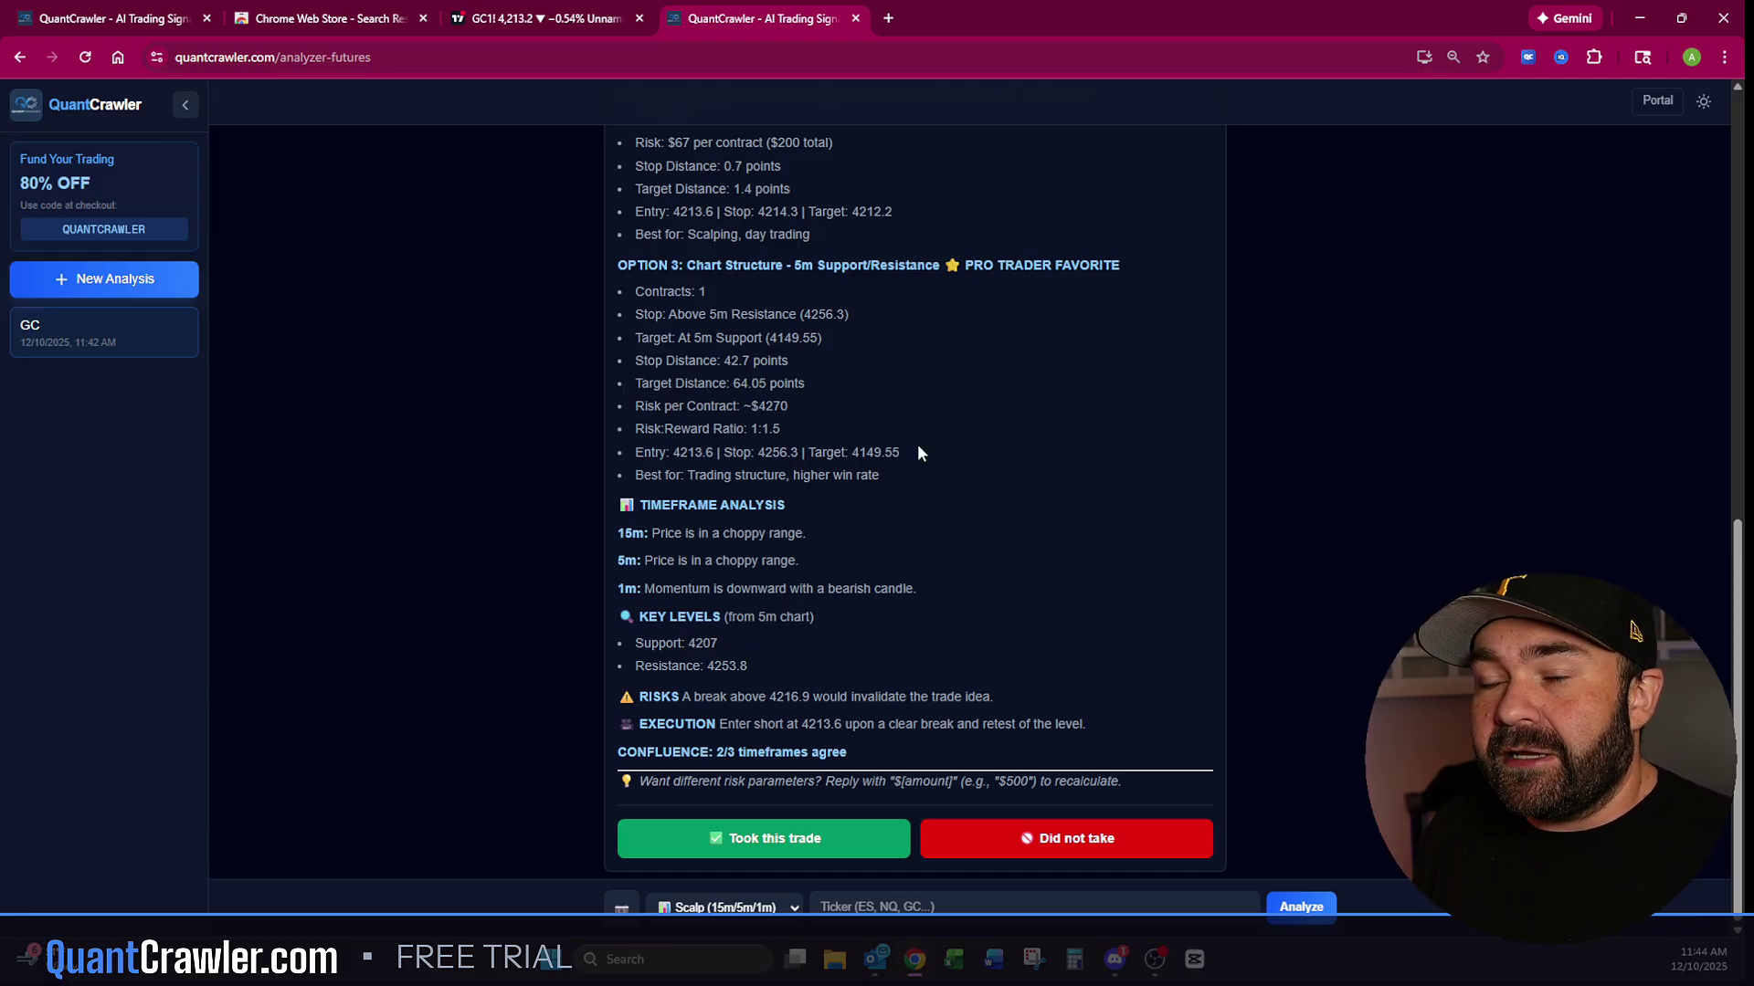
{"action": "left_click", "coordinate": [119, 18]}
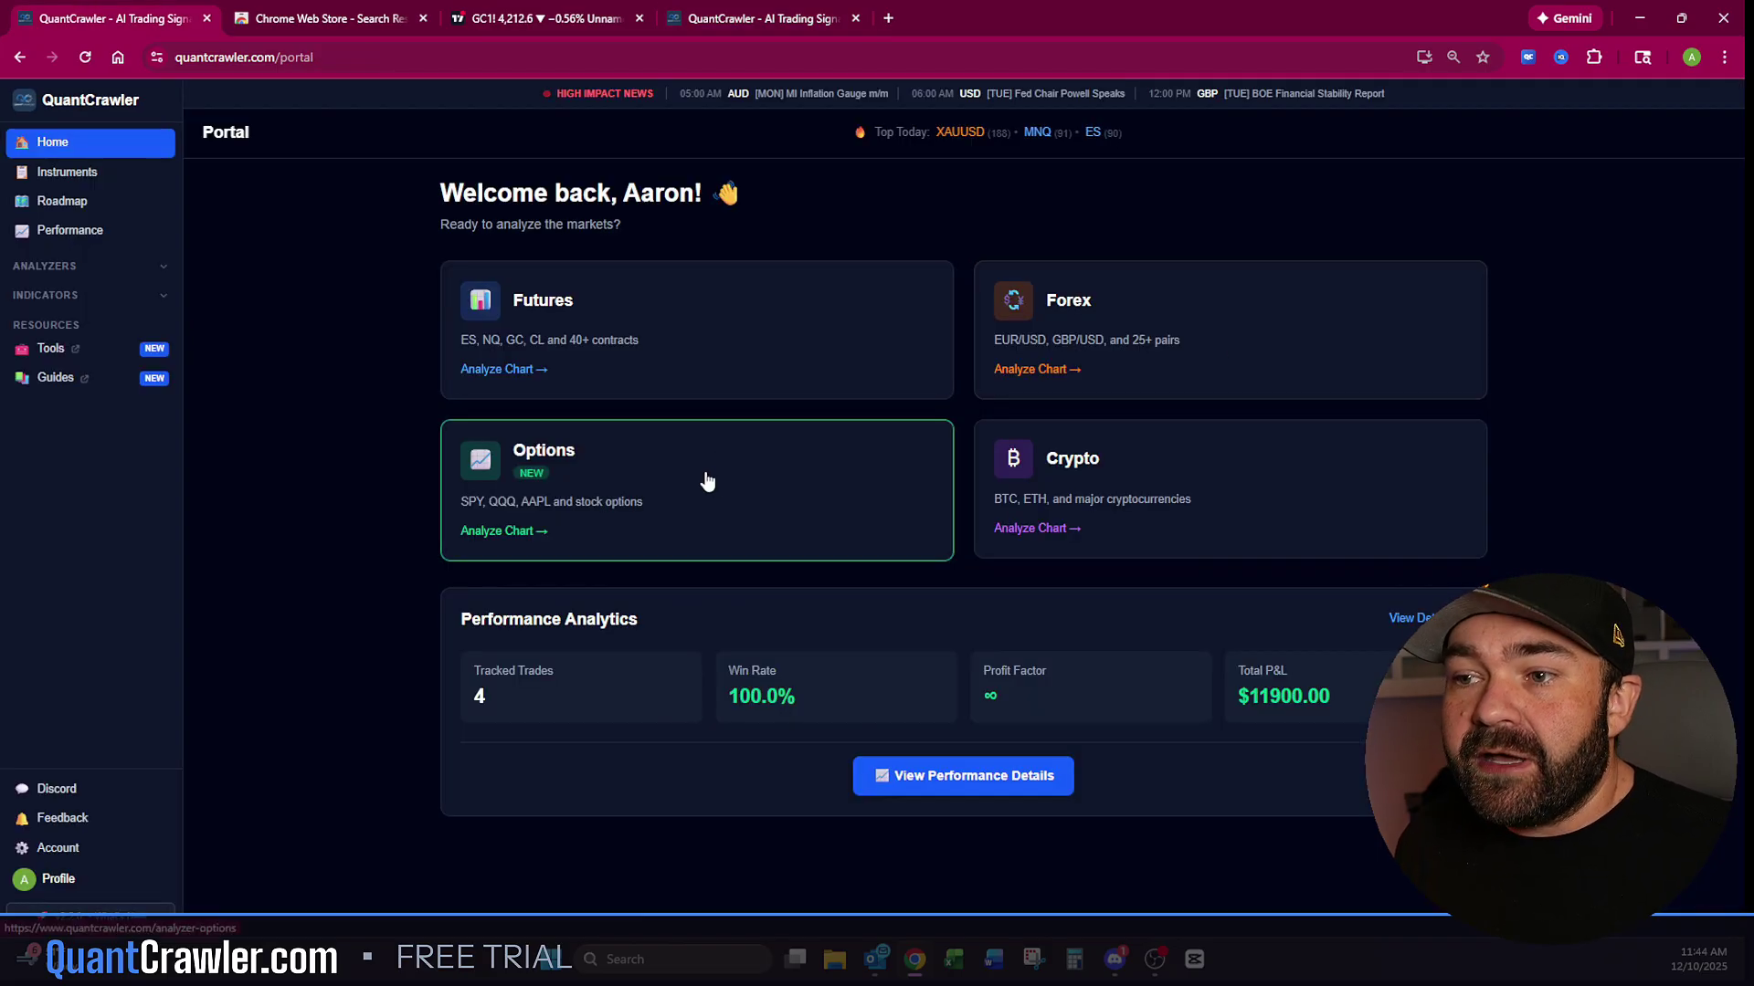